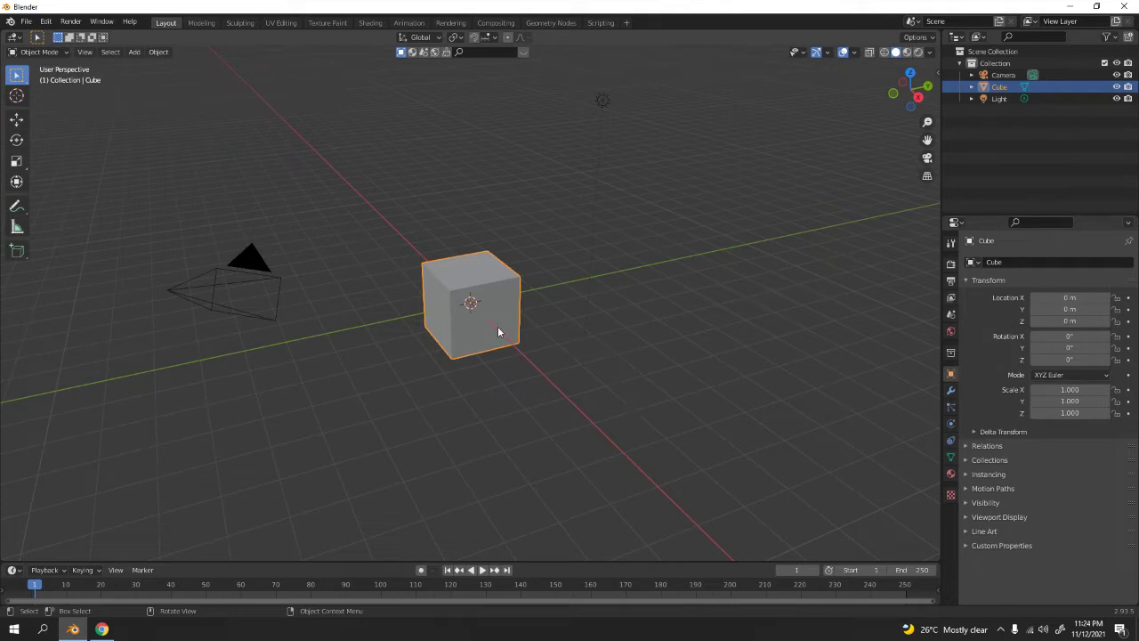
Hide the default cube, camera and light, and switch to the front orthographic view.
key(h)
drag(194, 136, 741, 347)
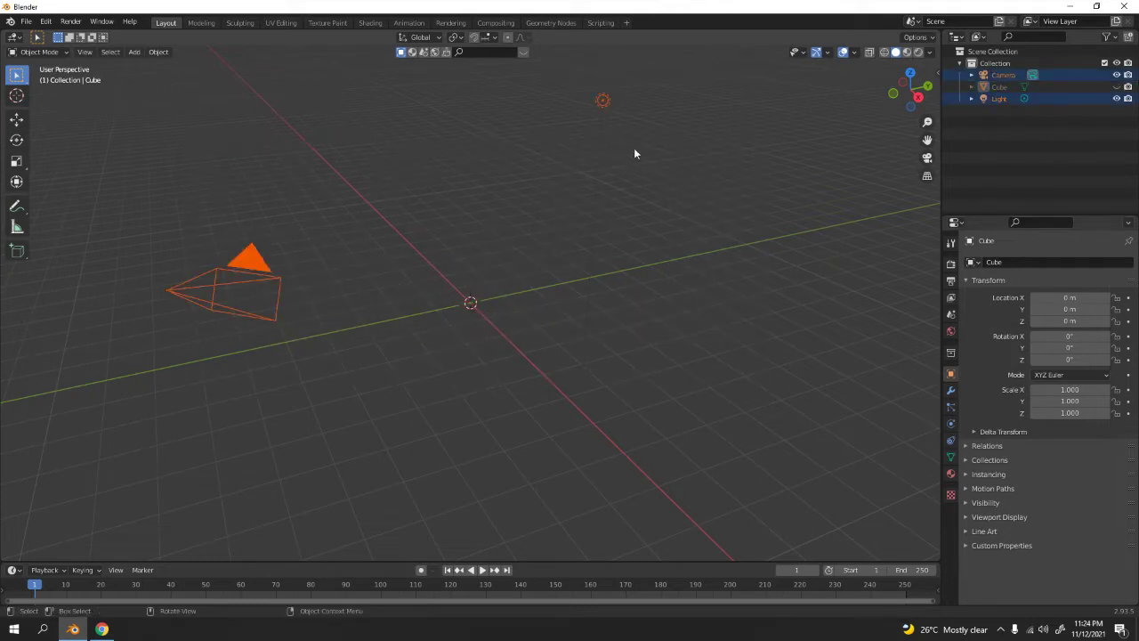
key(h)
key(KP_1)
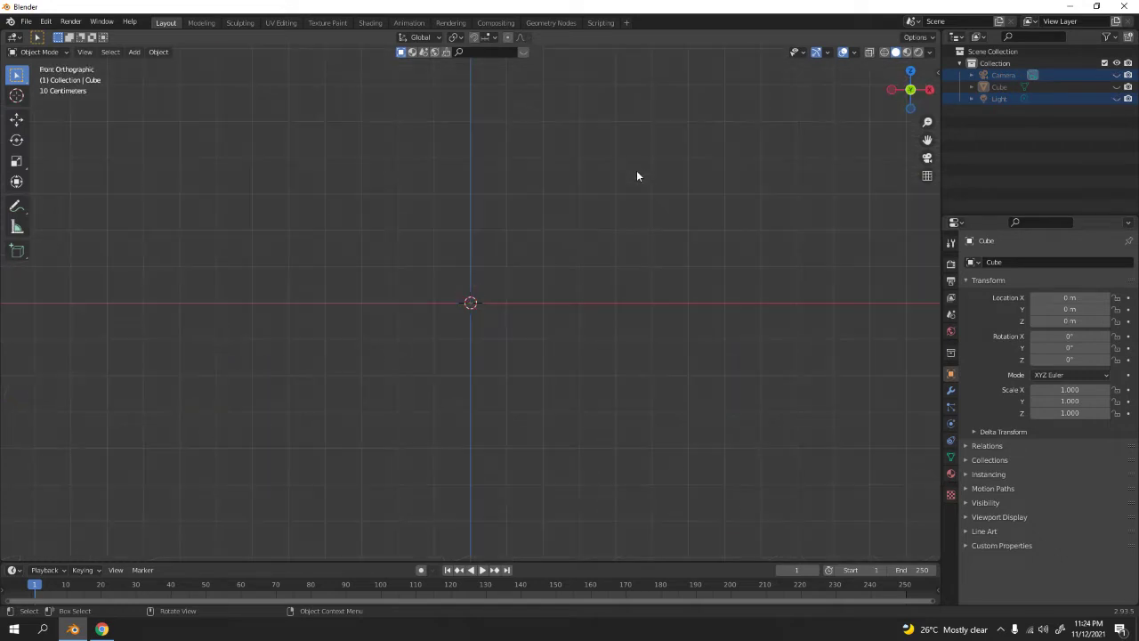
Turn on the Screencast Keys display in the viewport.
key(n)
click(933, 265)
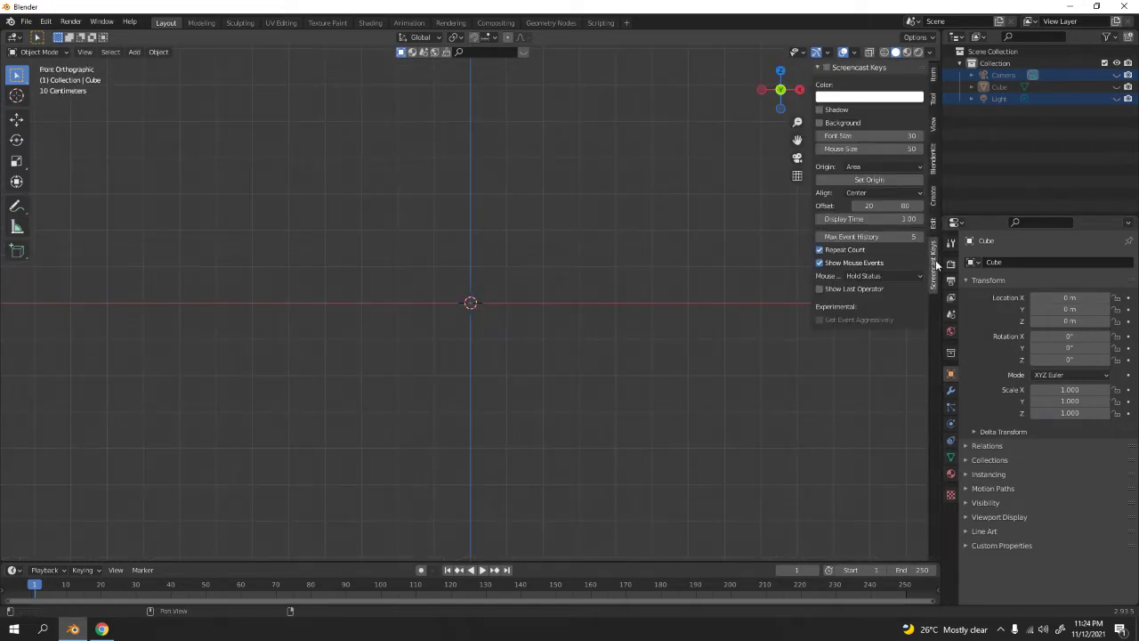
click(827, 68)
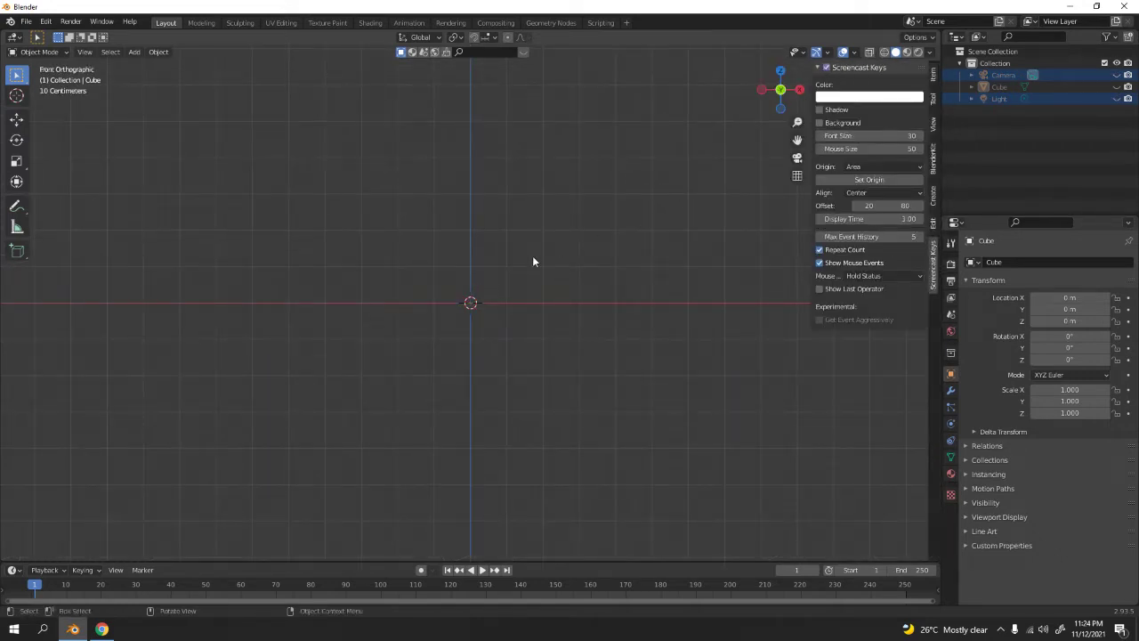
key(n)
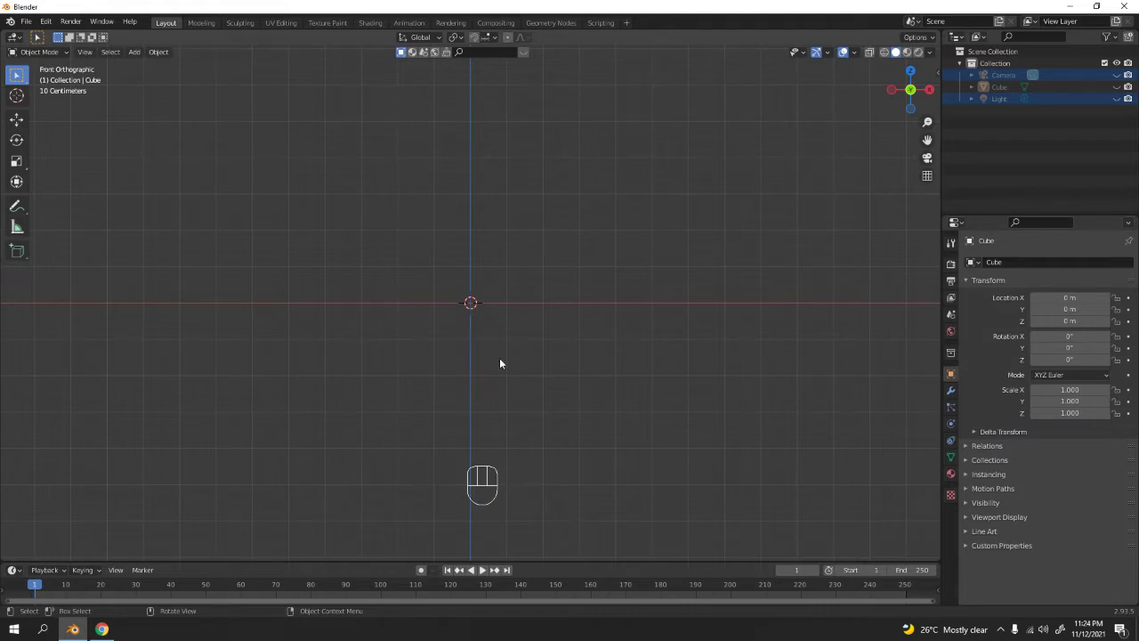
key(shift+a)
mouse_move(483, 299)
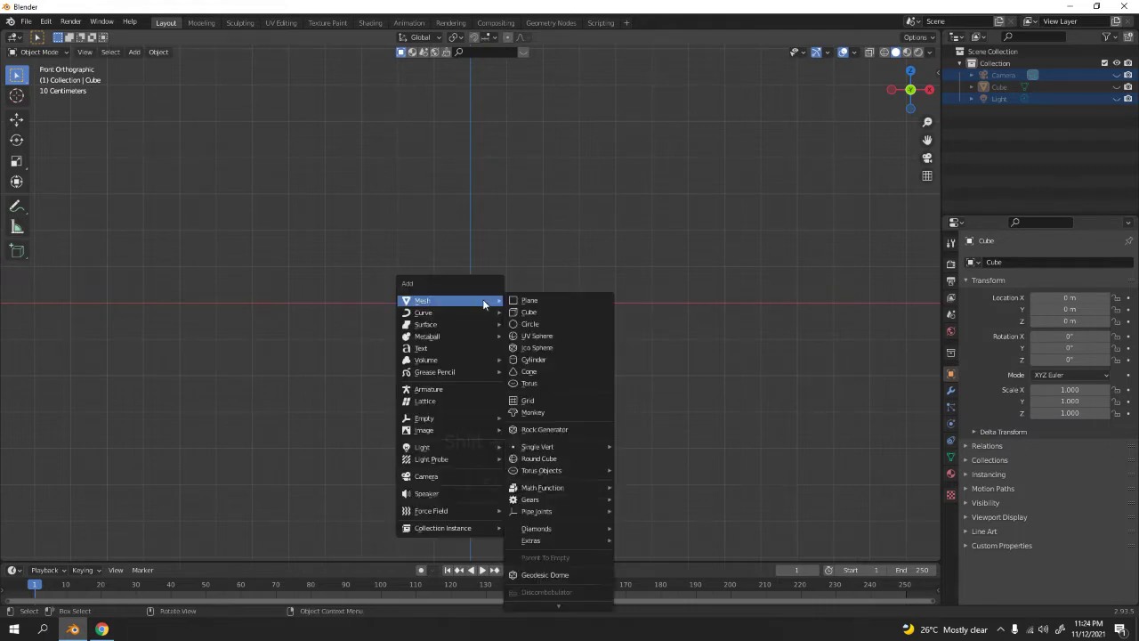
click(550, 360)
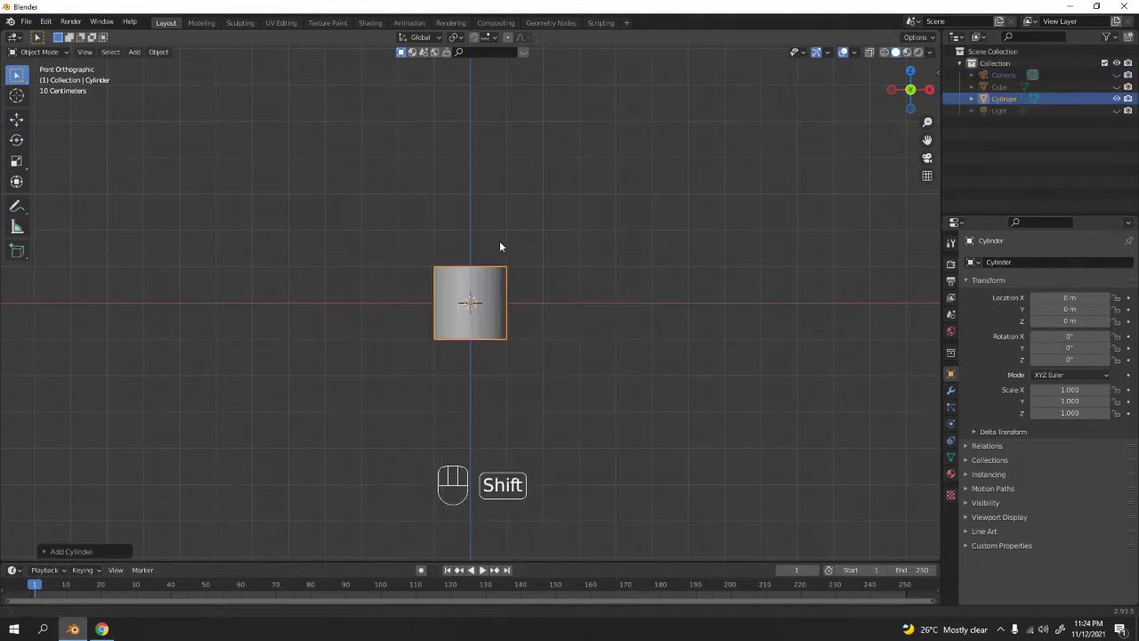
shift+middle_drag(501, 257, 512, 288)
scroll(512, 289, up, 2)
key(g)
key(z)
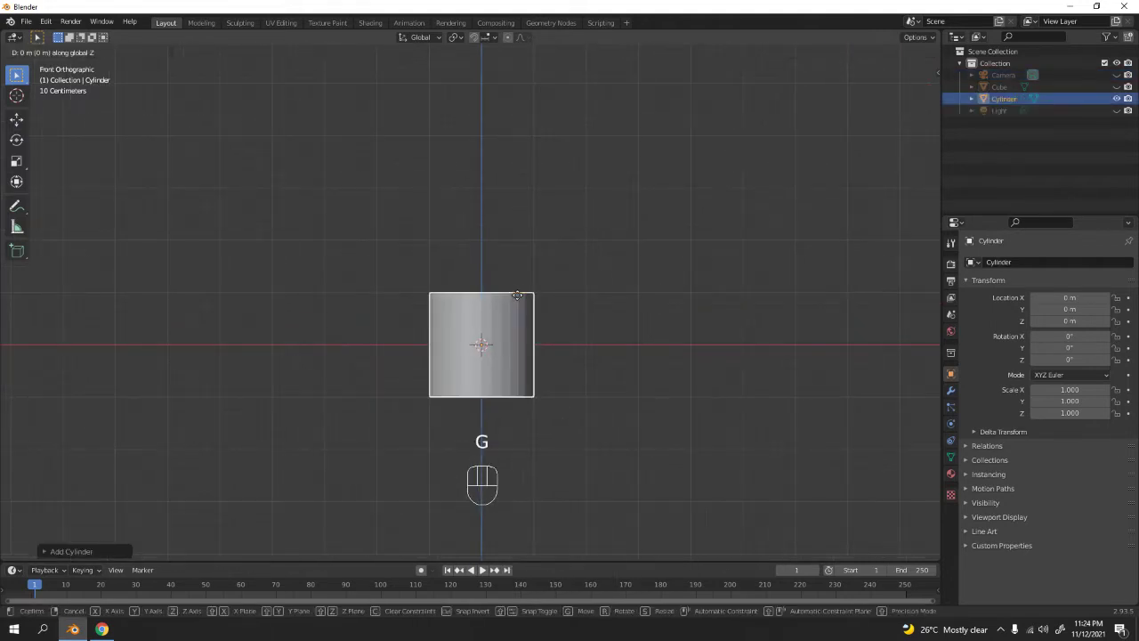
right_click(517, 295)
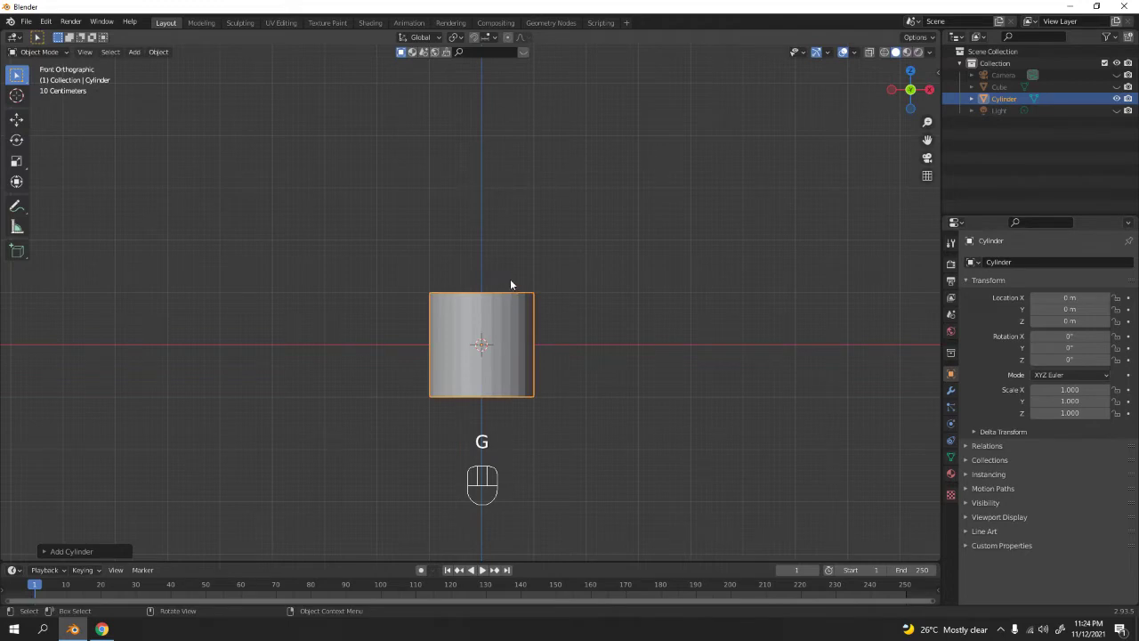
mouse_move(474, 362)
middle_down()
mouse_move(521, 407)
mouse_move(491, 366)
middle_up()
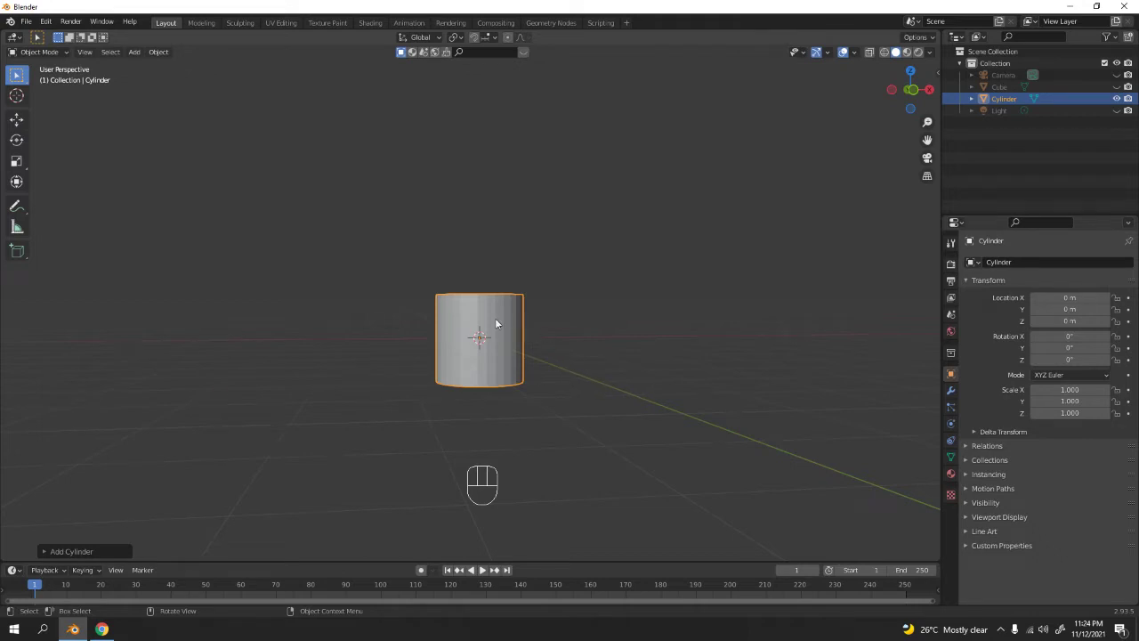
key(Delete)
Add a circle mesh at the origin and show it in the front view.
key(shift+a)
mouse_move(496, 319)
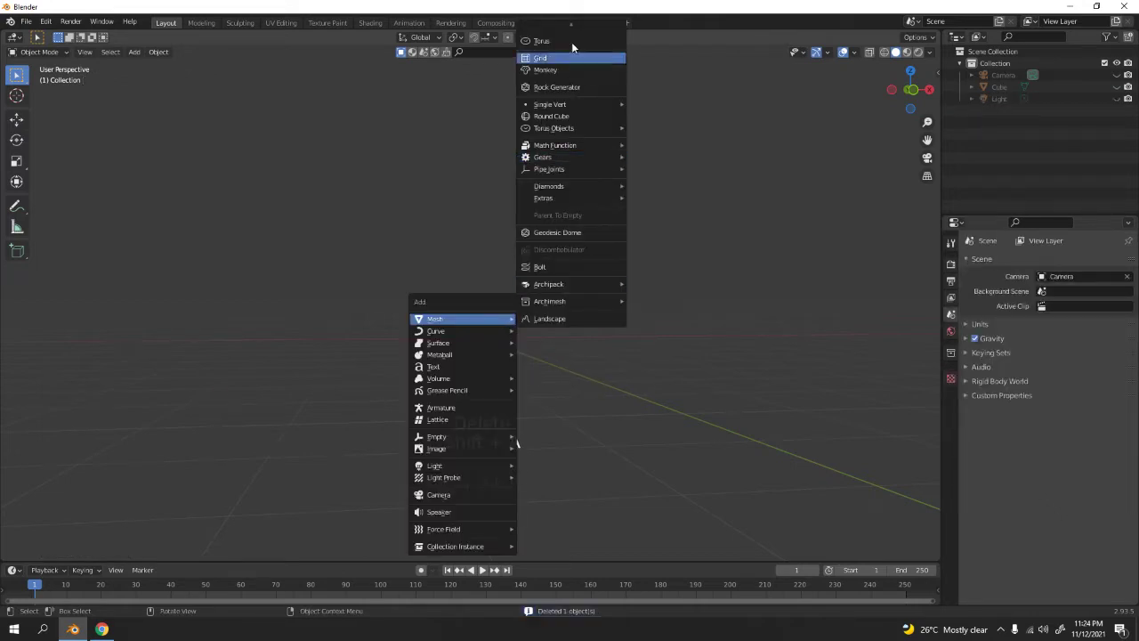
mouse_move(572, 28)
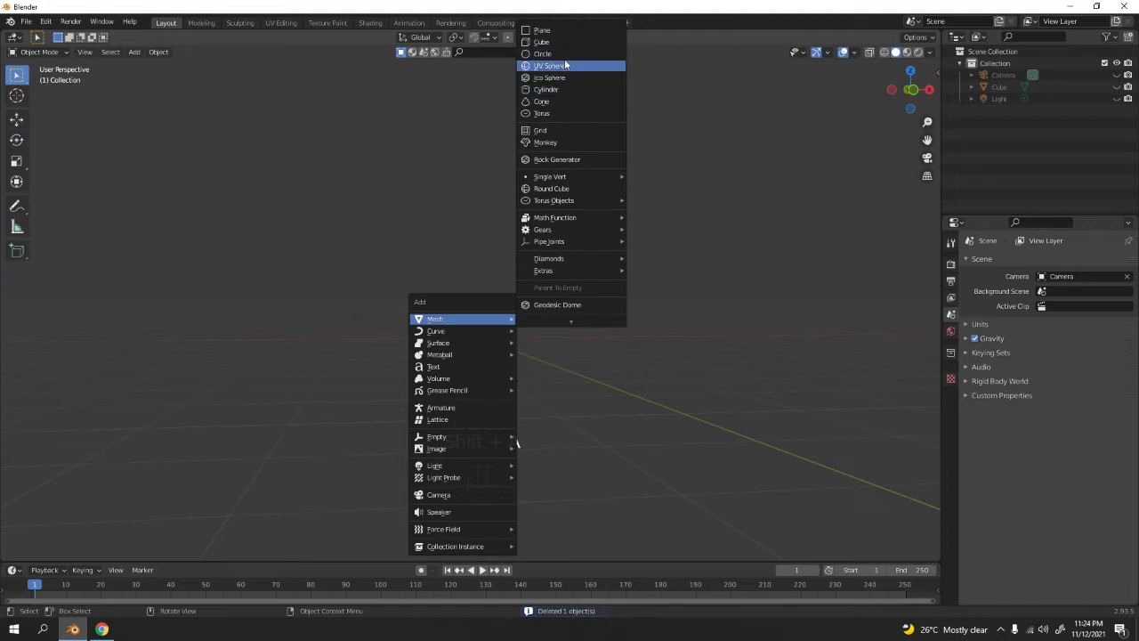
click(562, 54)
key(KP_1)
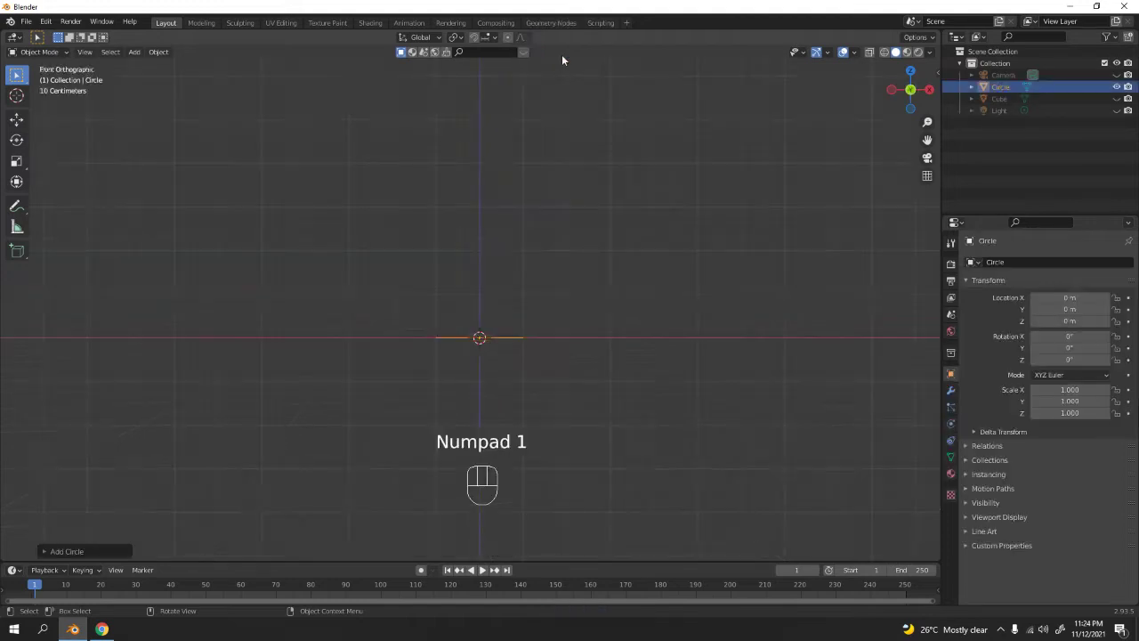
scroll(592, 267, up, 2)
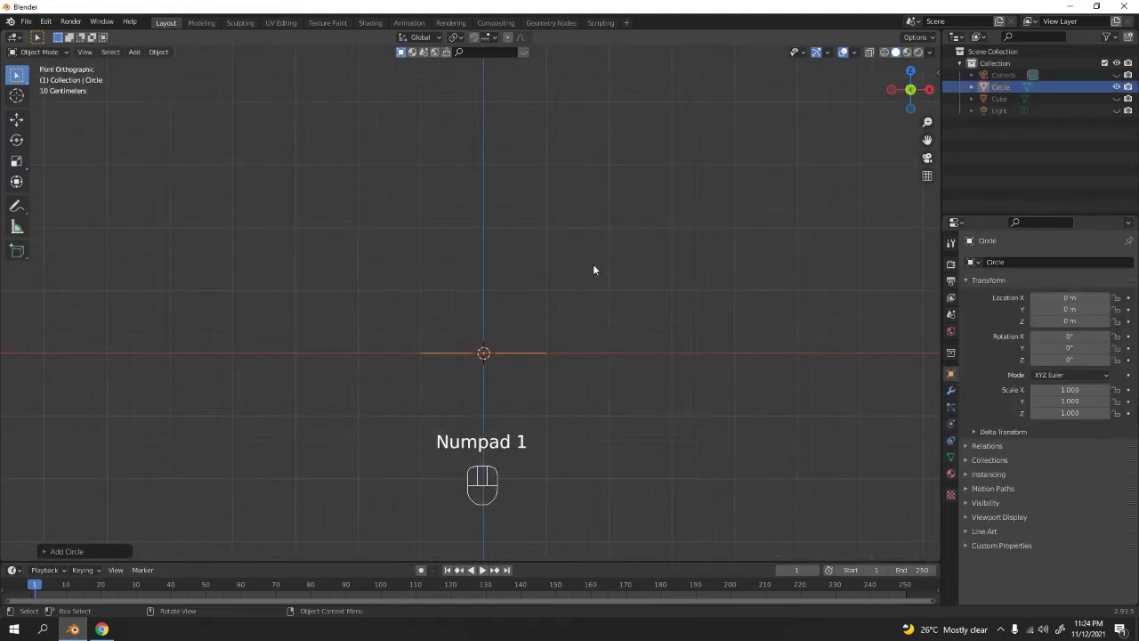
Enable snapping and scale the circle uniformly to about 1.59.
click(475, 37)
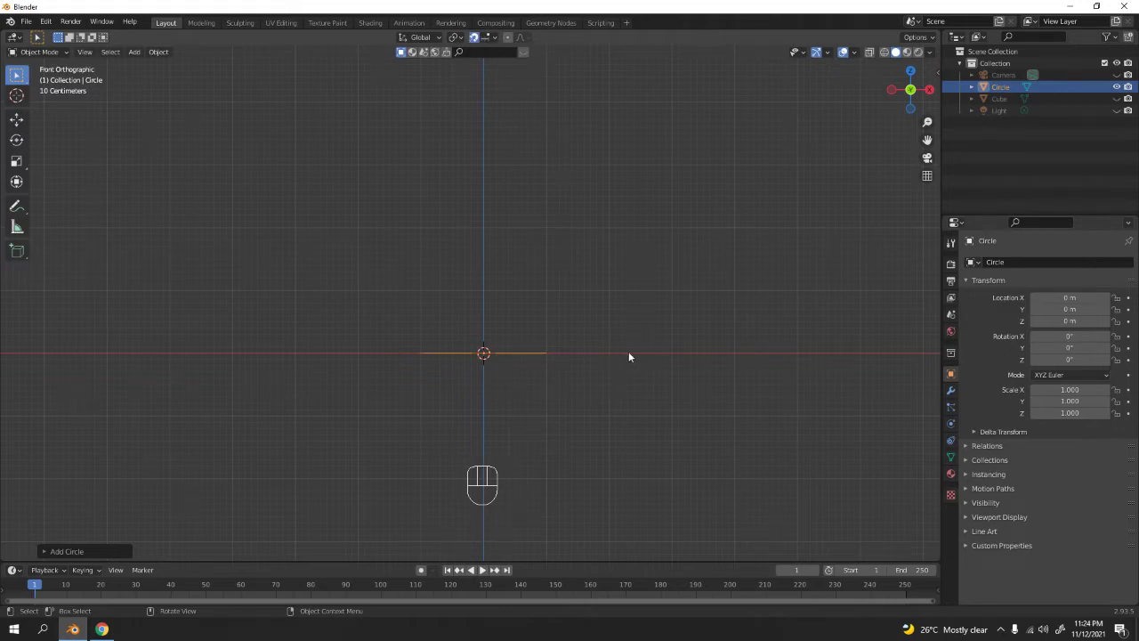
key(s)
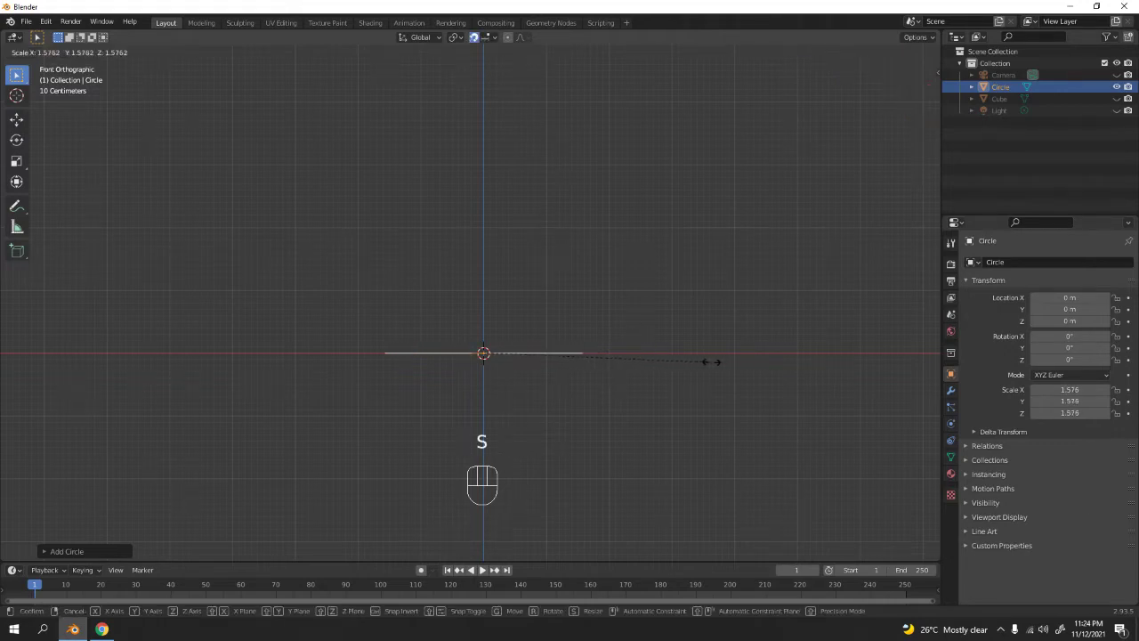
click(712, 361)
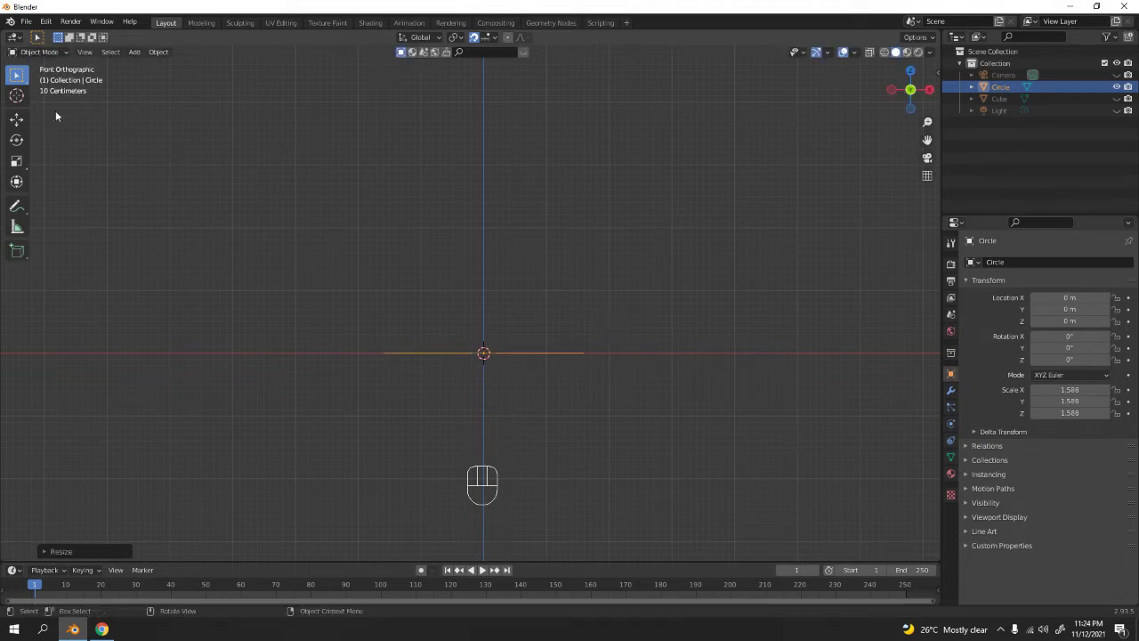
In Edit Mode, select all of the circle's vertices and extrude them about 1 m upward along Z.
key(Tab)
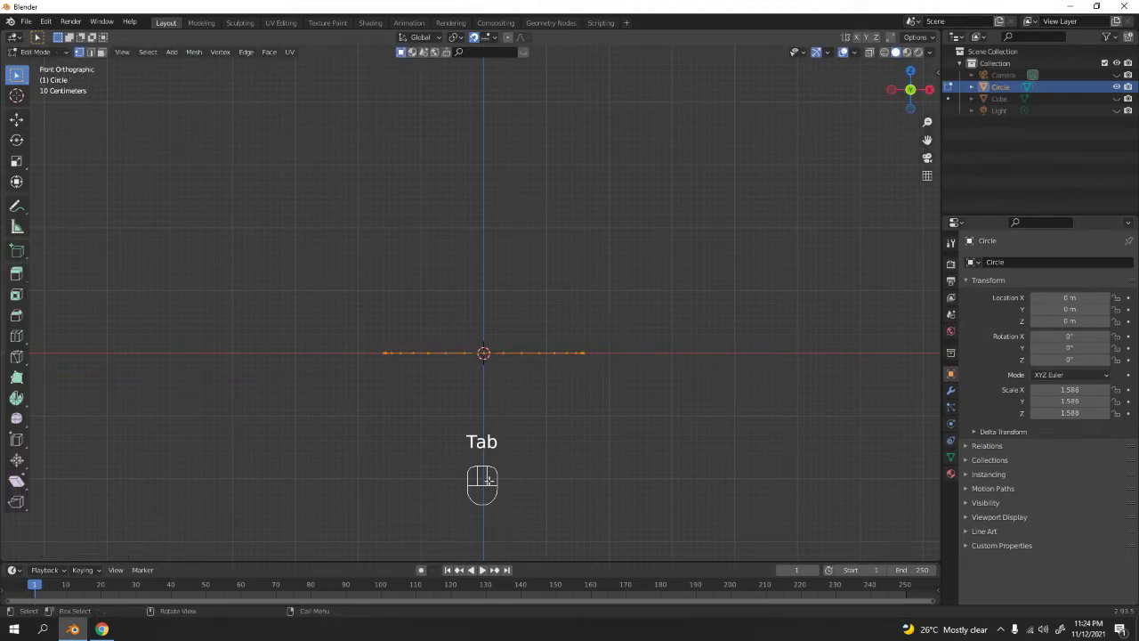
key(2)
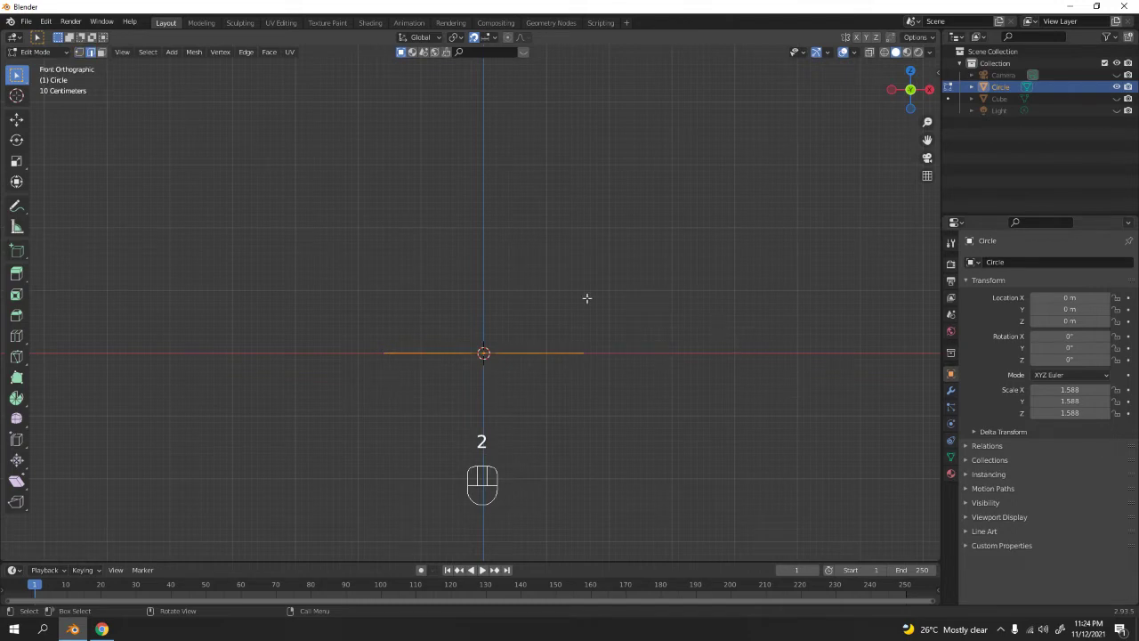
key(1)
click(103, 52)
key(a)
key(e)
key(z)
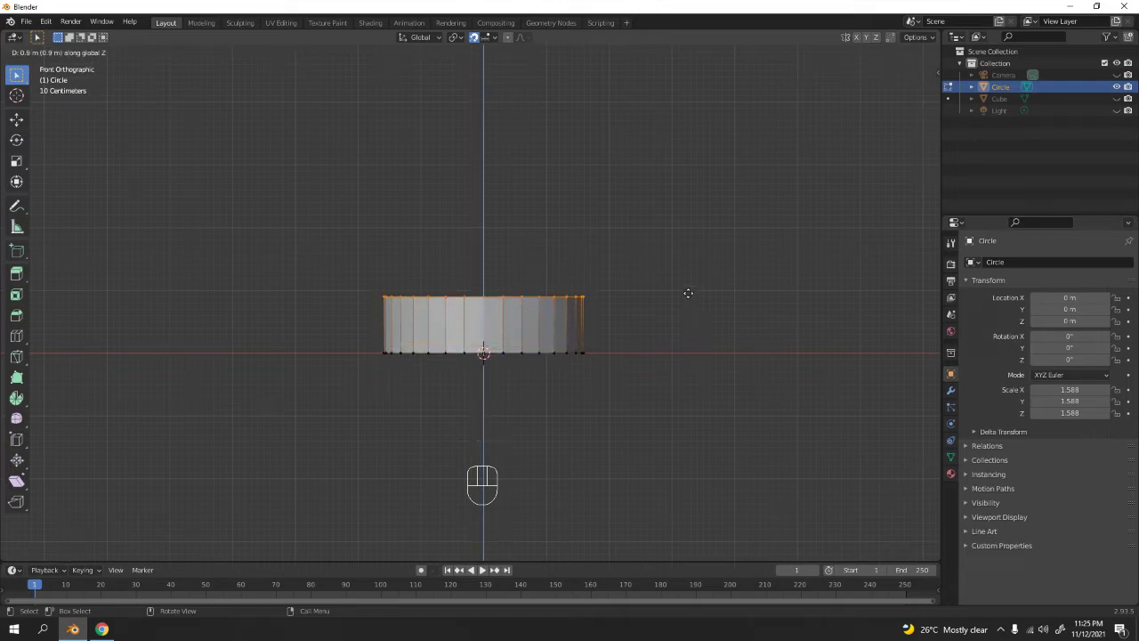
click(683, 287)
Move the top ring of the extruded base up by about 0.2 m.
middle_drag(628, 265, 641, 338)
key(KP_1)
key(g)
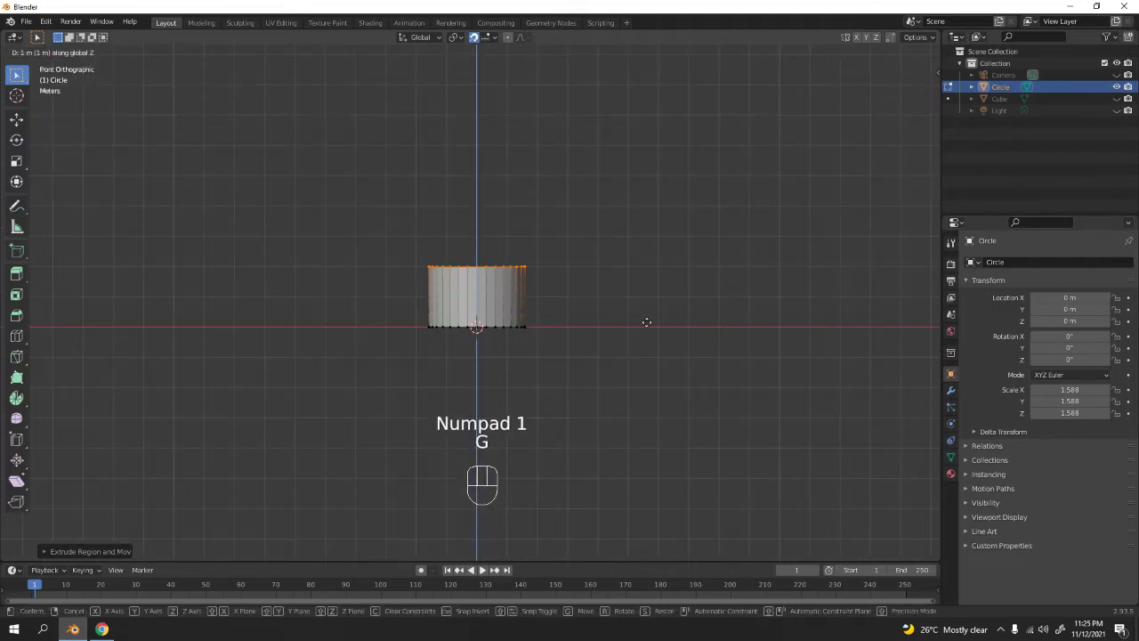
scroll(652, 332, up, 4)
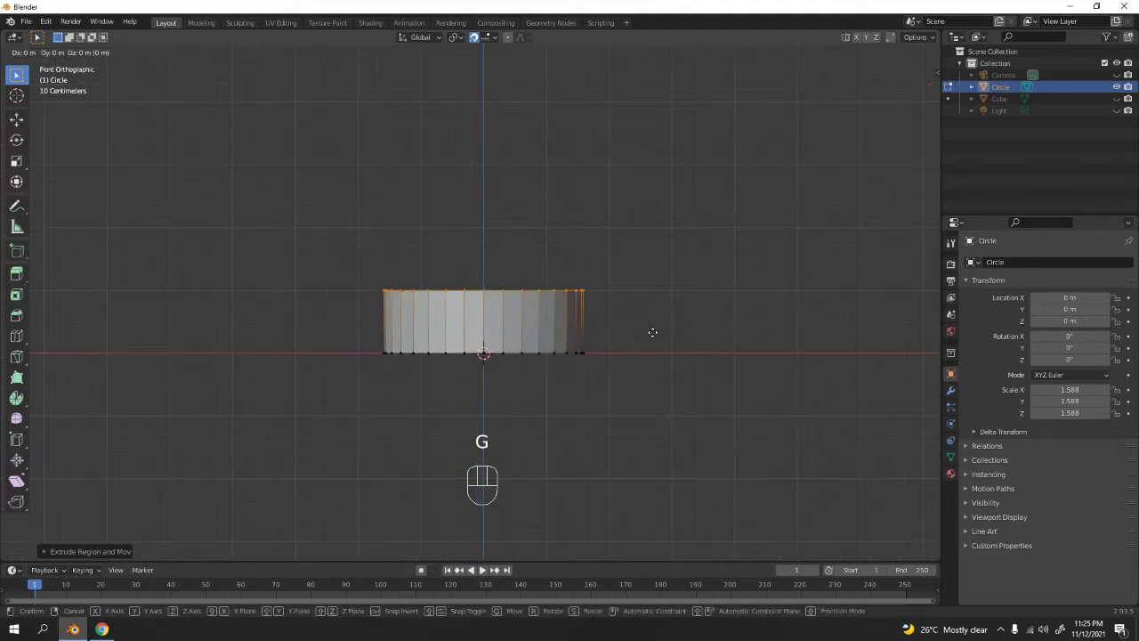
click(652, 318)
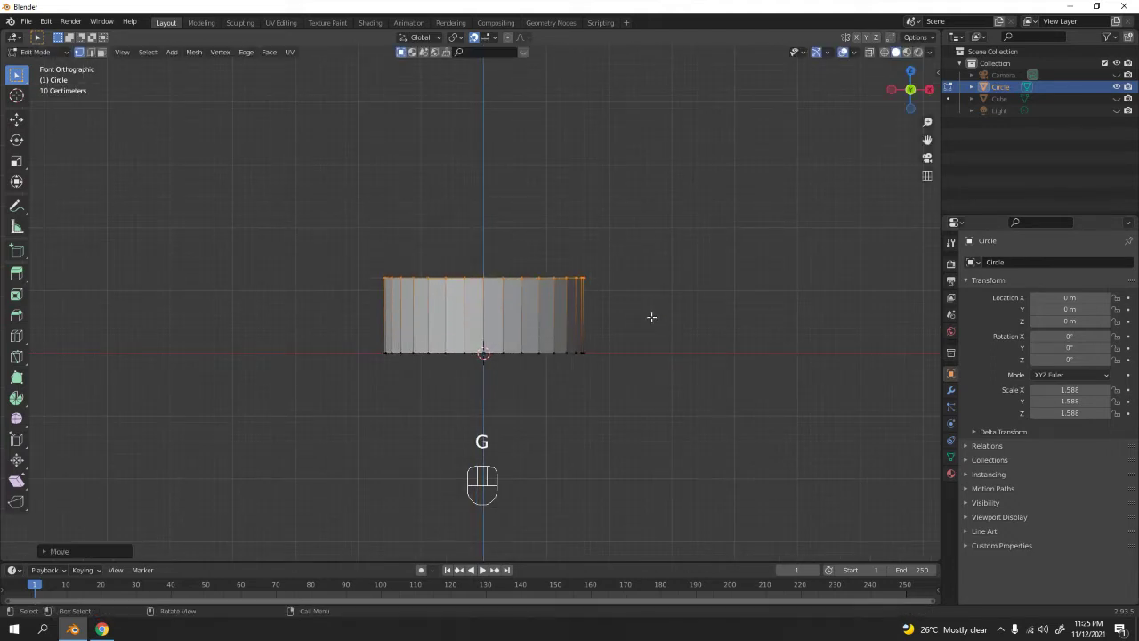
Extrude the top ring of the base inward, scaling the new ring to about 0.8.
scroll(652, 317, down, 1)
shift+middle_drag(651, 318, 615, 355)
scroll(653, 333, up, 3)
key(e)
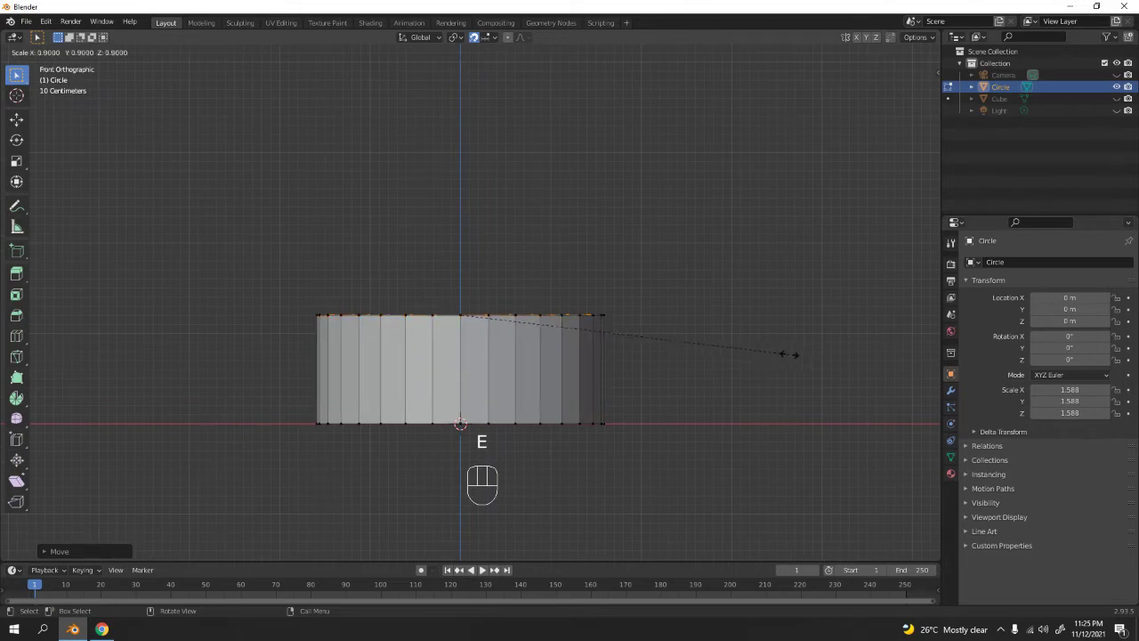
click(751, 353)
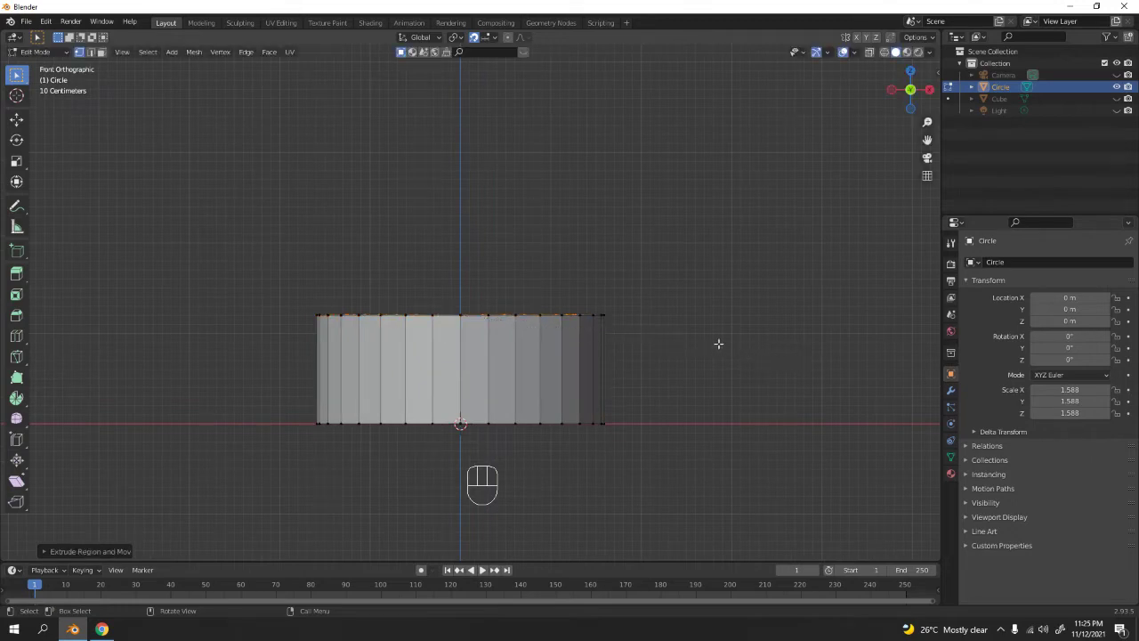
middle_drag(682, 328, 575, 365)
key(KP_1)
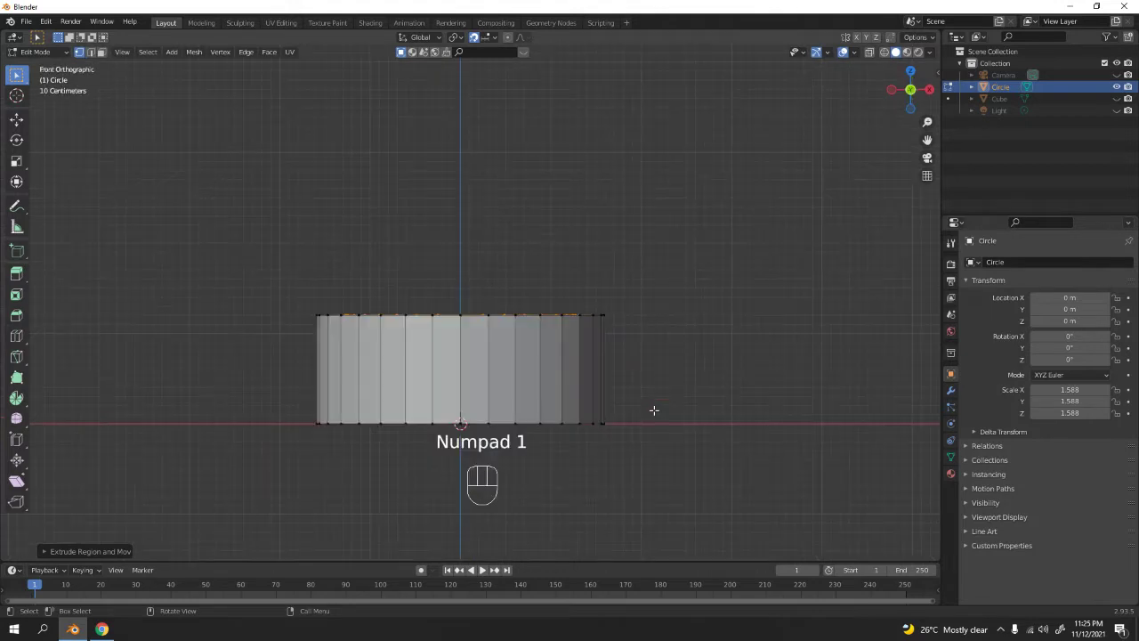
Scale the inner ring down further to about 0.77 and raise it 0.5 m along Z to form a sloped shoulder.
key(s)
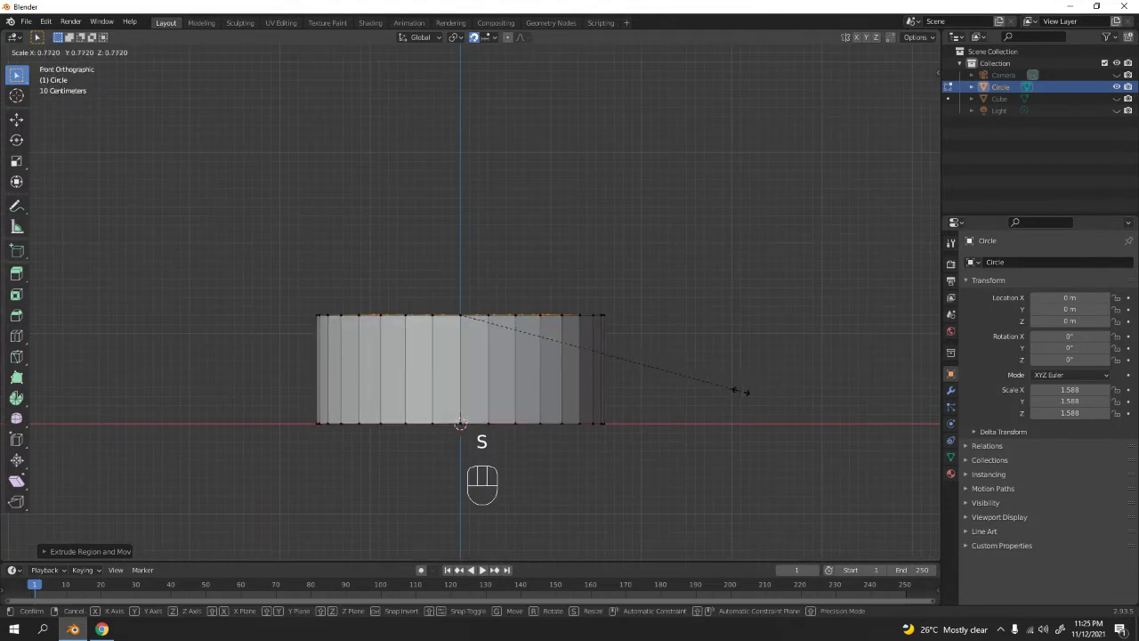
click(745, 394)
key(g)
key(z)
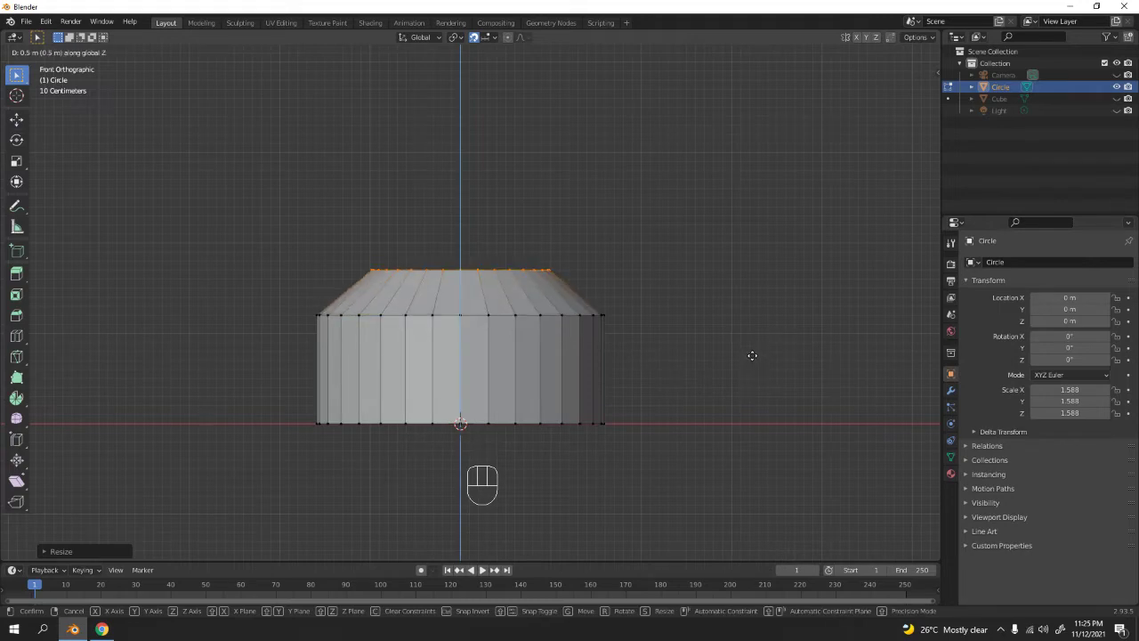
click(752, 355)
Extrude the shoulder's top ring about 12 m upward along Z to form a tall shaft.
shift+middle_drag(616, 210, 603, 330)
scroll(615, 303, down, 6)
scroll(603, 330, up, 4)
scroll(630, 376, down, 7)
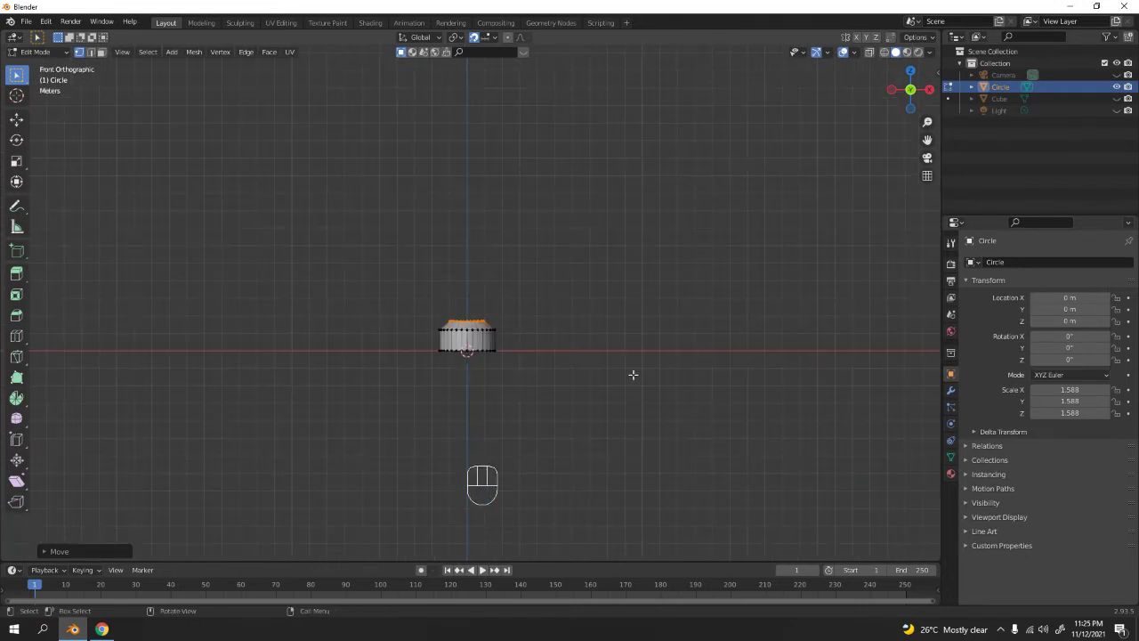
key(e)
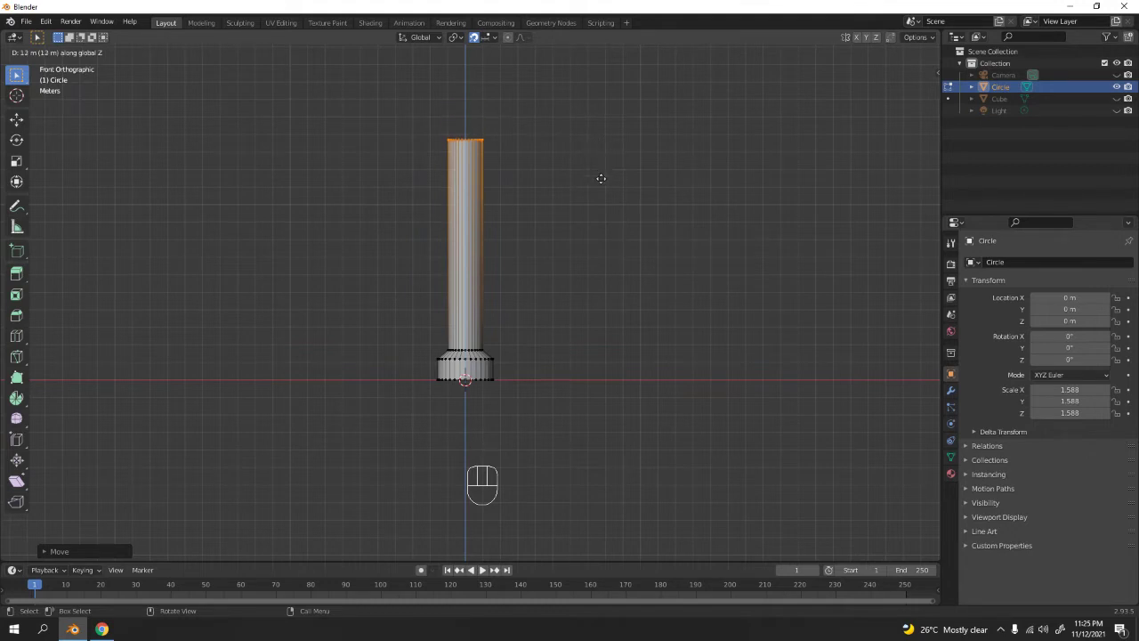
click(601, 184)
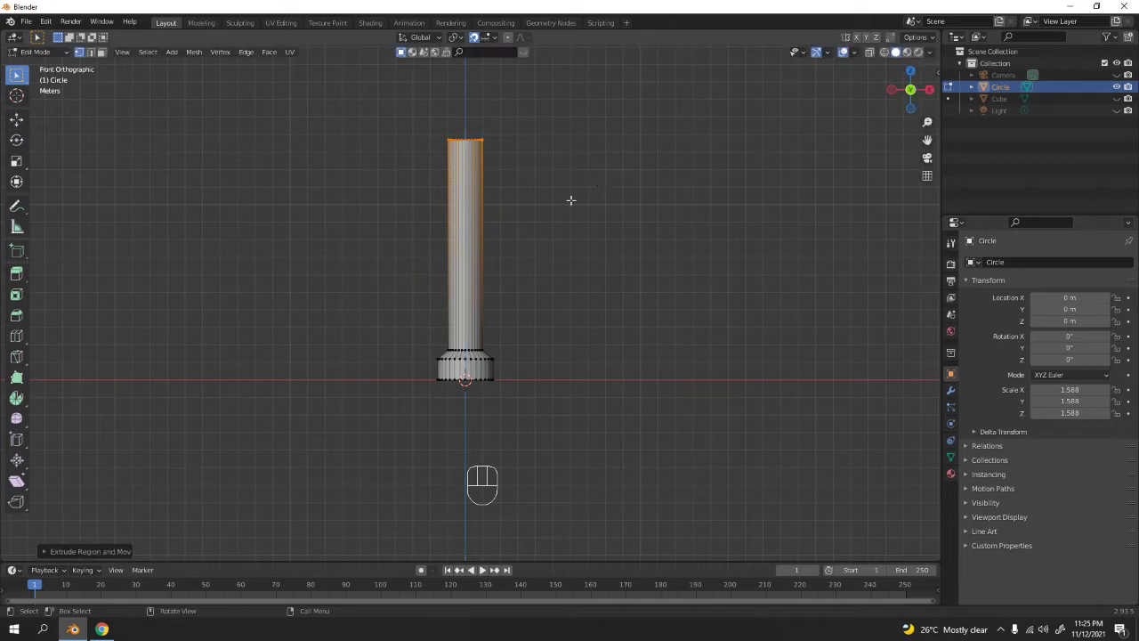
Raise the top ring of the shaft by about 1 m along Z.
middle_drag(514, 222, 623, 450)
key(KP_1)
scroll(608, 275, up, 8)
scroll(628, 205, down, 4)
key(g)
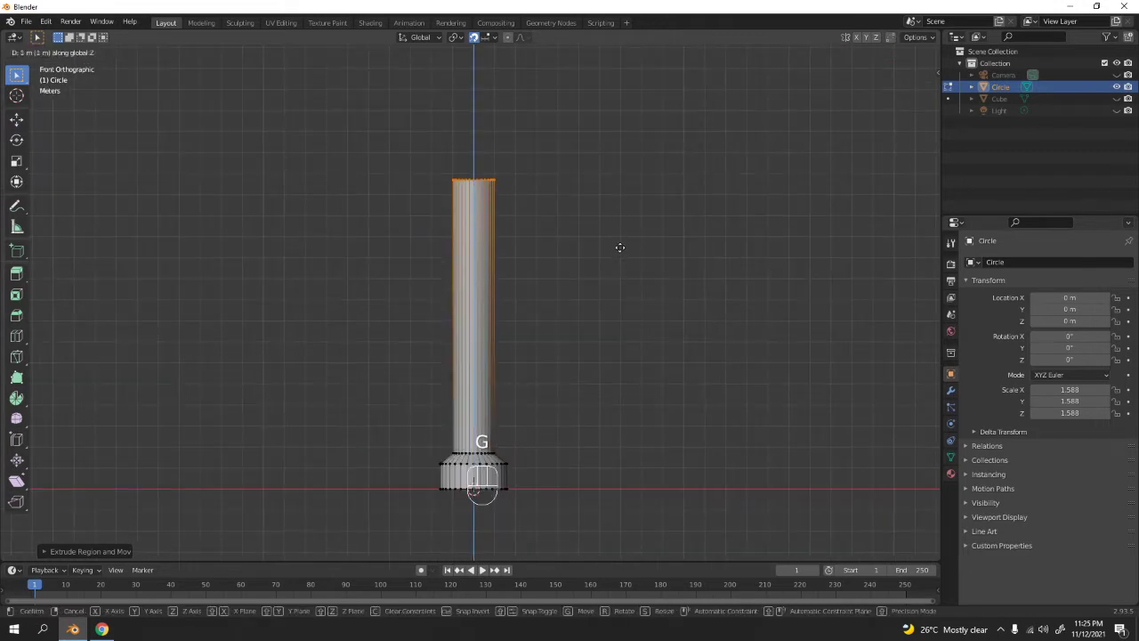
click(618, 243)
Extrude the shaft's top ring about 0.5 m upward along Z.
shift+middle_drag(609, 175, 580, 374)
scroll(596, 234, up, 6)
scroll(618, 326, up, 2)
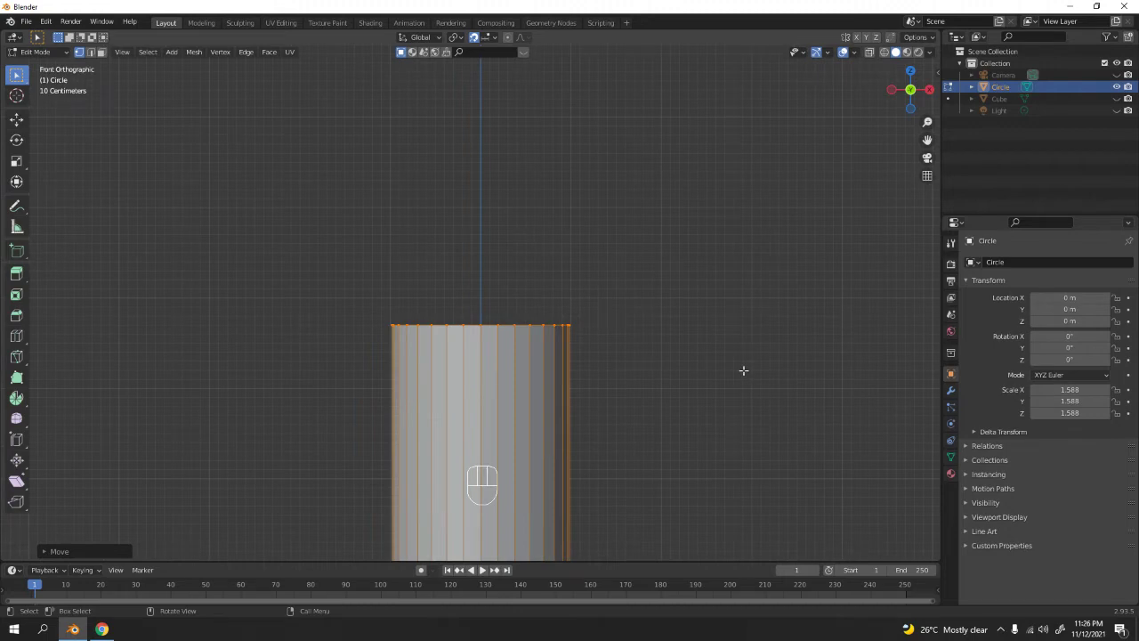
key(e)
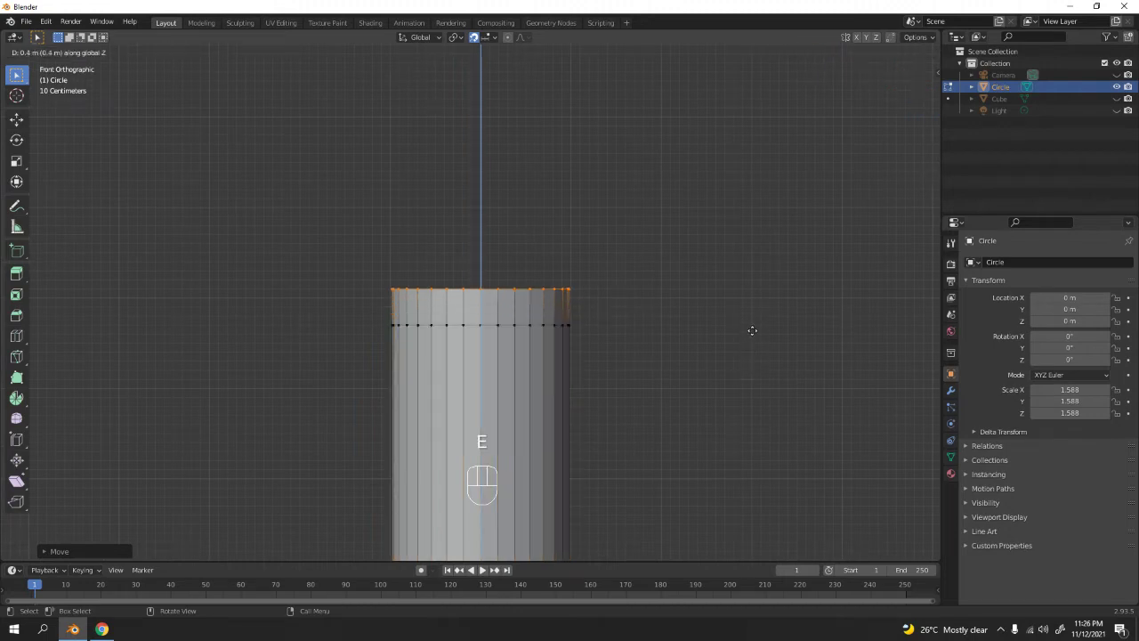
click(797, 374)
Scale the newly extruded top ring to about 0.6 and lower it about 0.2 m along Z to taper the tip.
key(s)
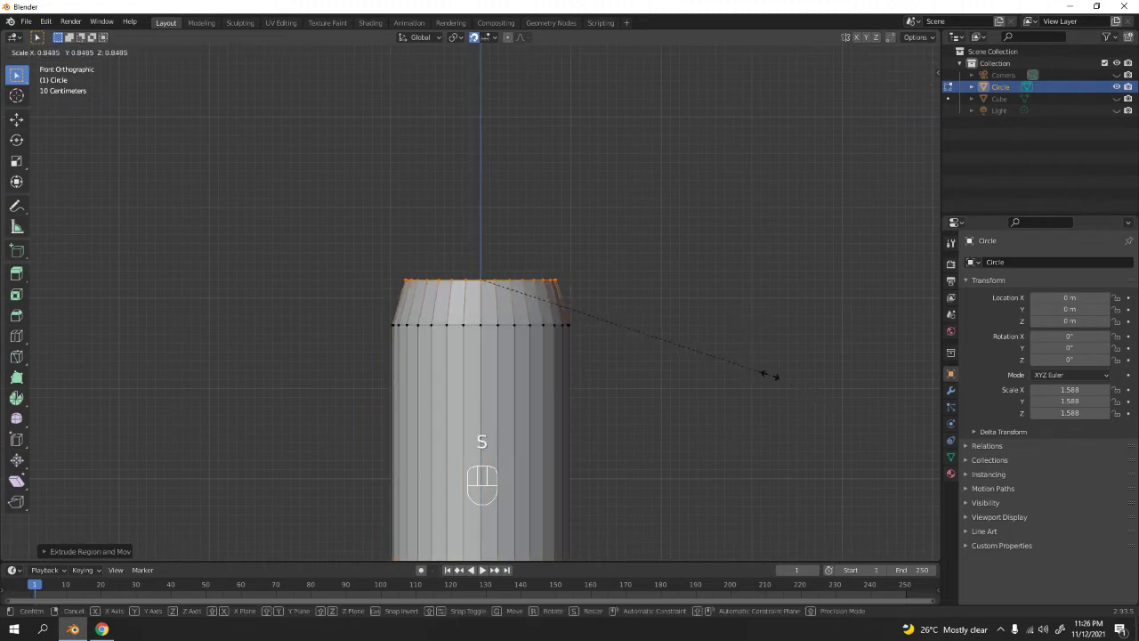
click(690, 351)
key(g)
key(z)
click(700, 368)
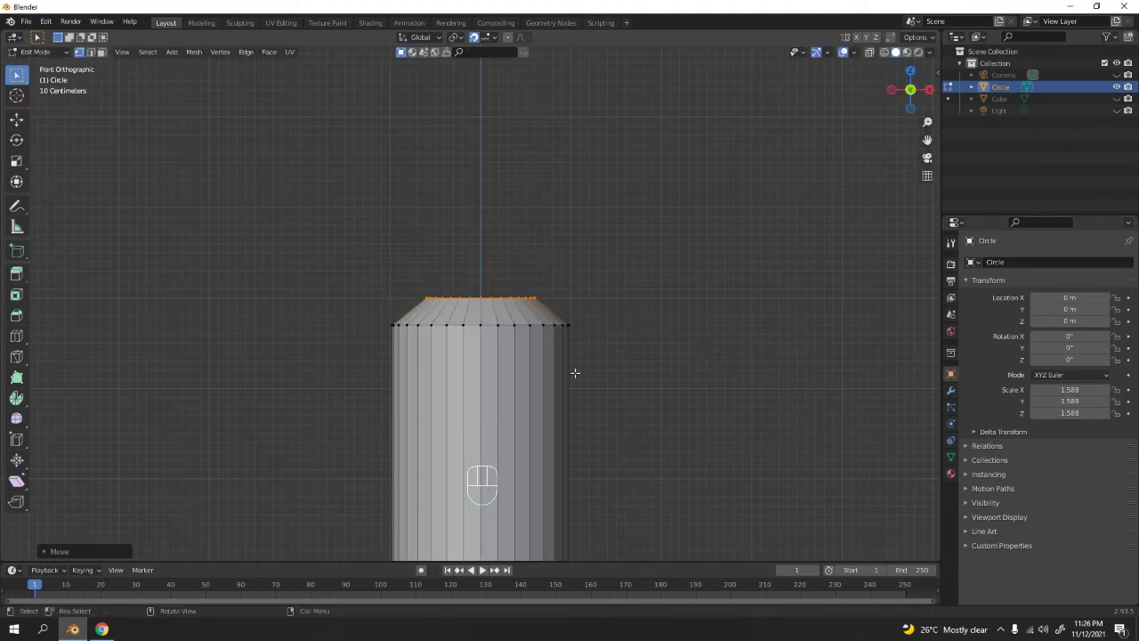
Fill the open top ring of the tapered tip with a face.
middle_drag(539, 326, 476, 227)
key(f)
key(Tab)
Fill the open bottom ring of the column's base with a face and return to Object Mode.
scroll(496, 299, up, 3)
shift+middle_drag(496, 299, 478, 169)
middle_drag(489, 365, 434, 260)
key(Tab)
middle_drag(434, 299, 451, 392)
alt+click(454, 402)
key(f)
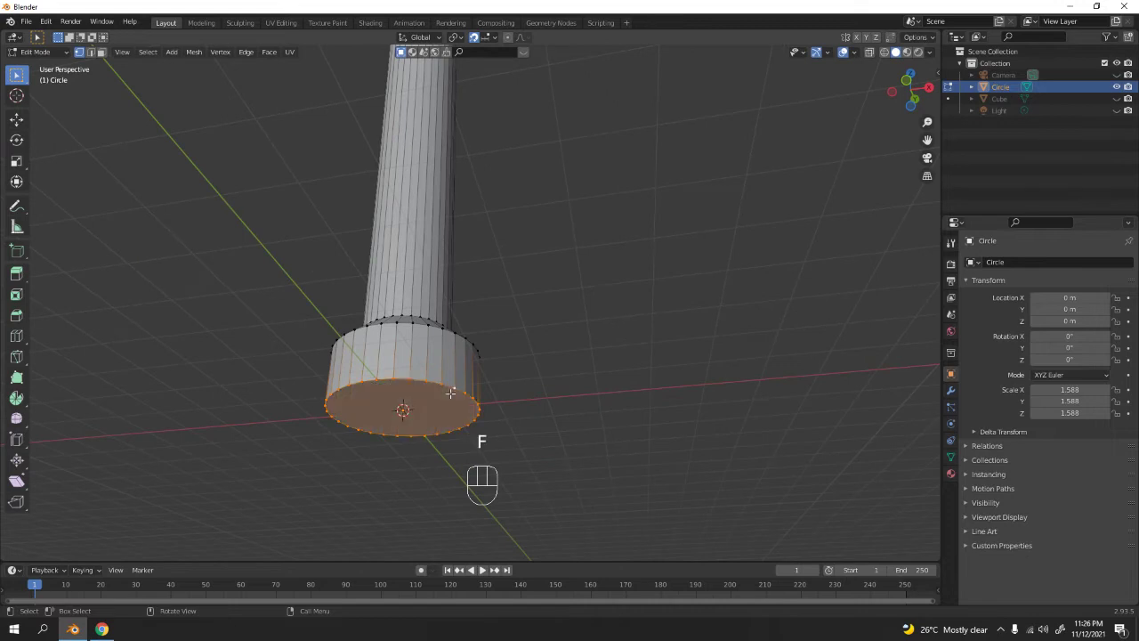
click(573, 350)
scroll(467, 292, down, 3)
middle_drag(467, 292, 506, 385)
key(Tab)
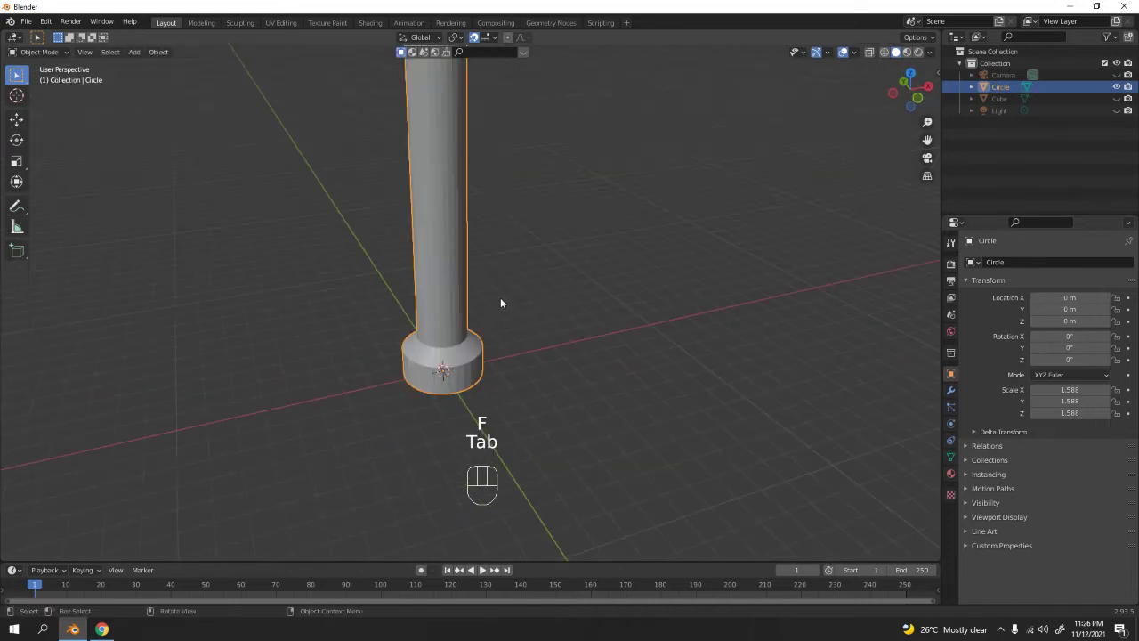
Bevel the edge loop where the shaft meets the shoulder with two segments, about 0.07 m wide.
scroll(500, 266, down, 3)
shift+middle_drag(500, 266, 513, 281)
middle_drag(504, 263, 462, 250)
key(KP_1)
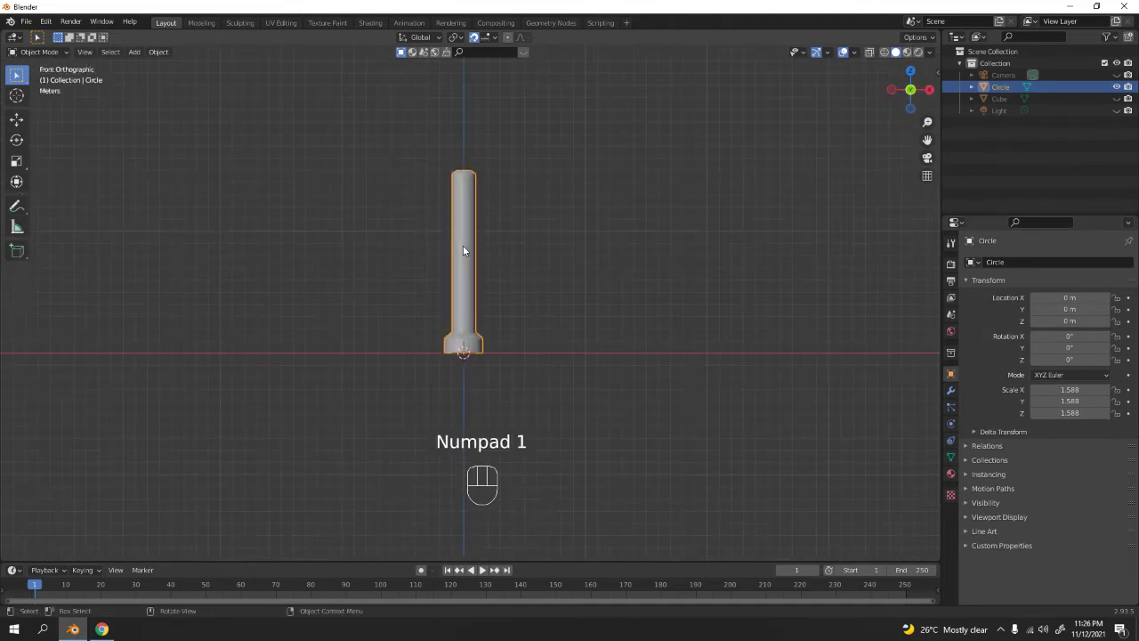
scroll(463, 245, up, 5)
shift+middle_drag(419, 222, 478, 293)
key(Tab)
alt+click(454, 403)
alt+click(459, 398)
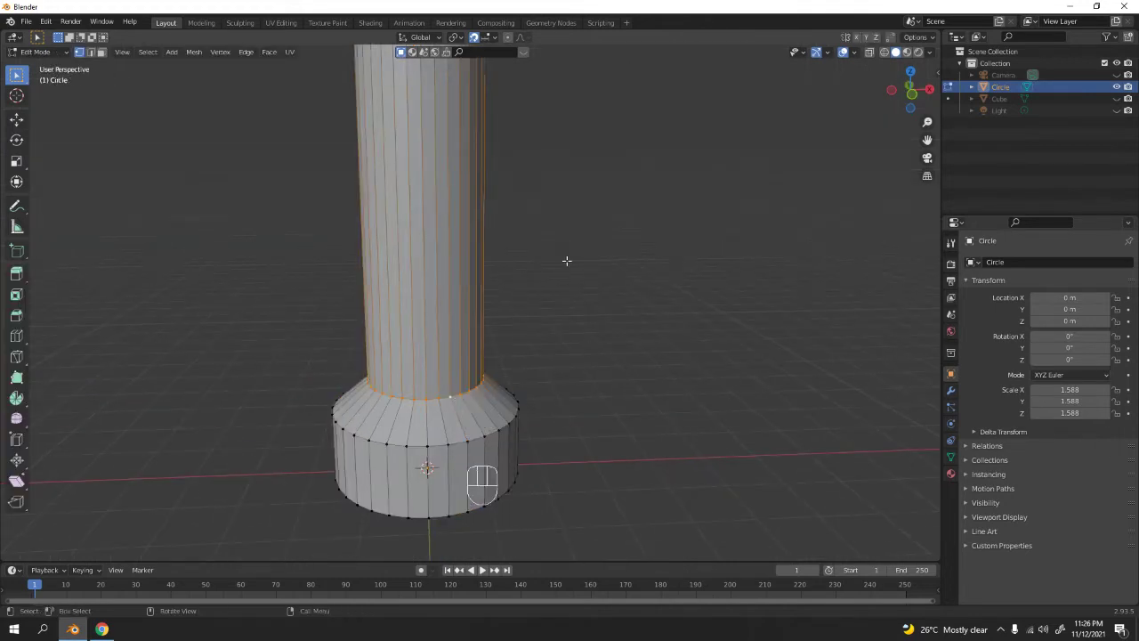
scroll(560, 246, down, 7)
scroll(545, 235, up, 5)
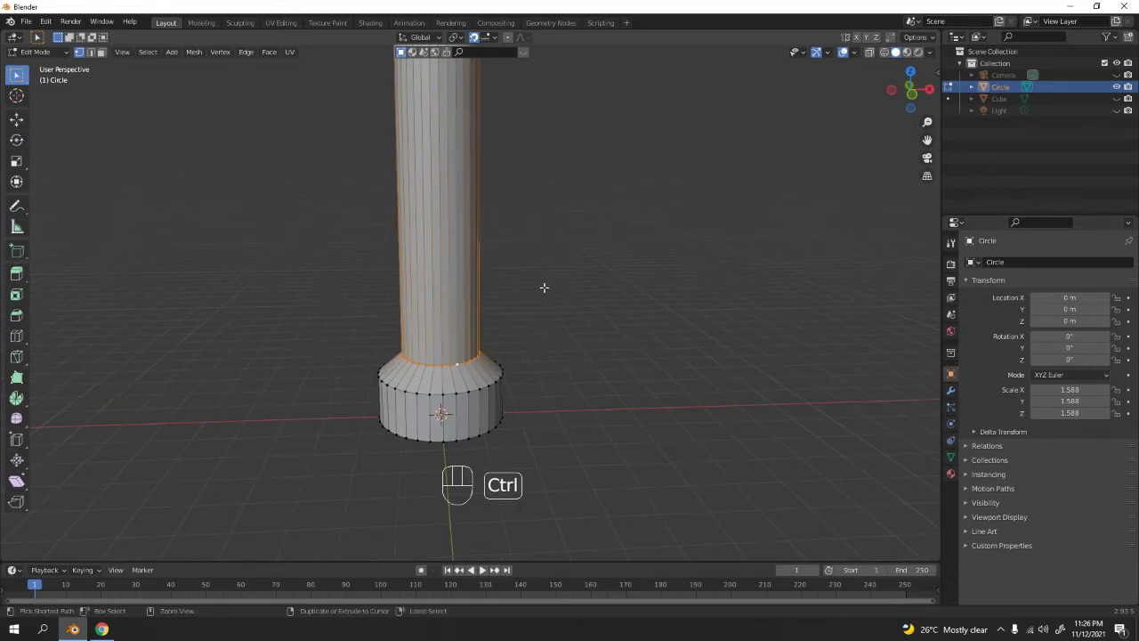
key(ctrl+b)
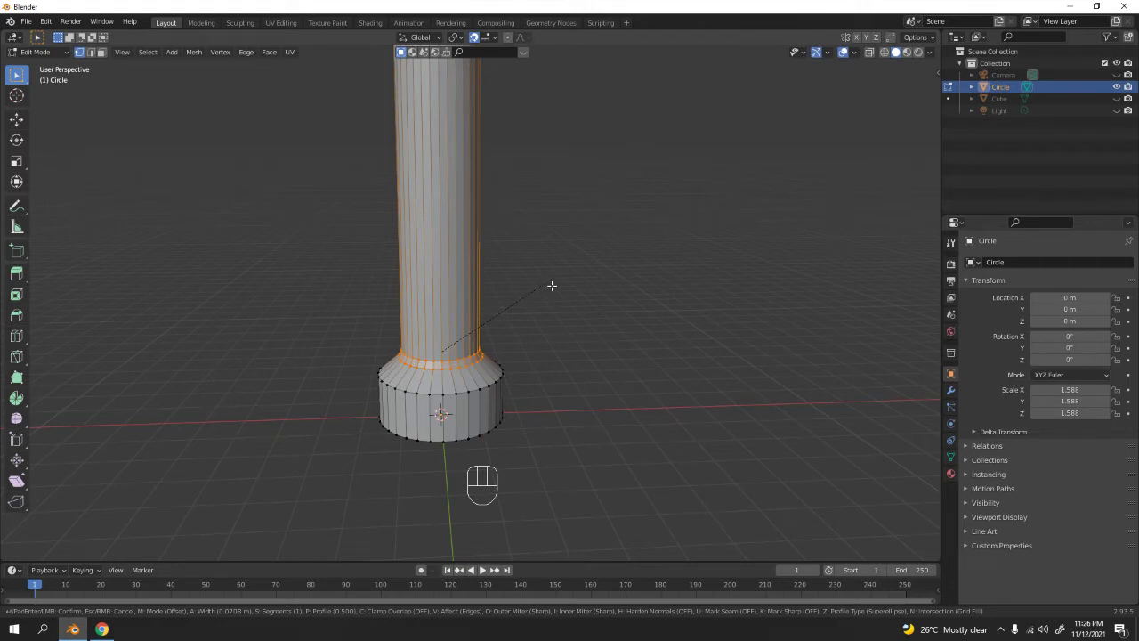
scroll(552, 285, up, 1)
click(552, 285)
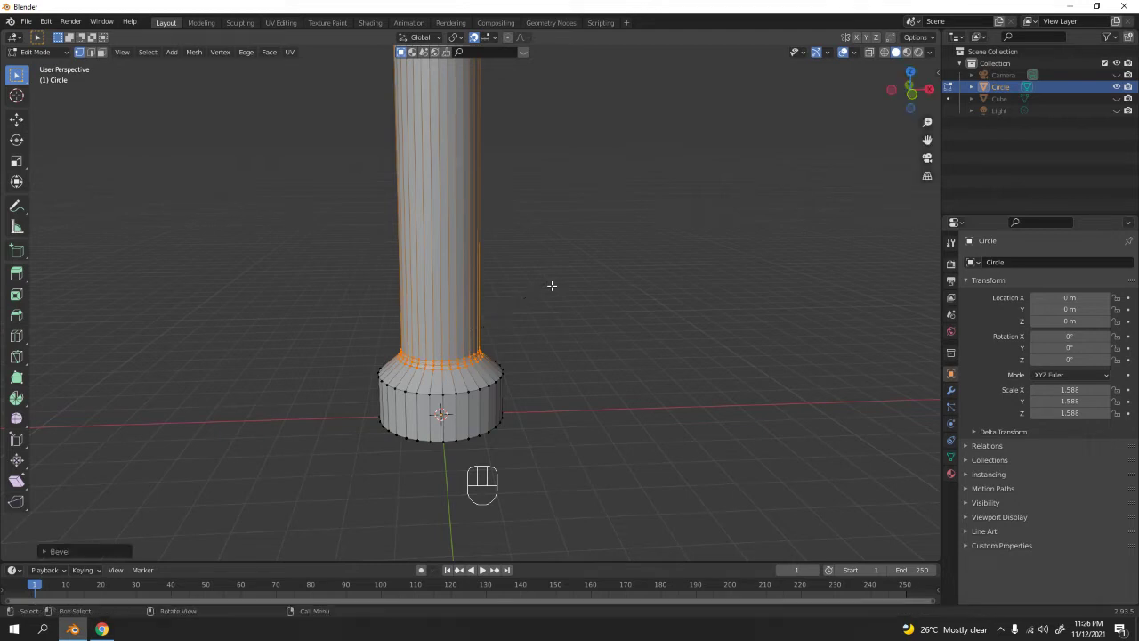
Bevel the outer edge loop between the base and the sloped shoulder with two segments, about 0.09 m wide.
key(Tab)
middle_drag(550, 277, 514, 275)
scroll(517, 303, up, 6)
key(Tab)
alt+click(442, 451)
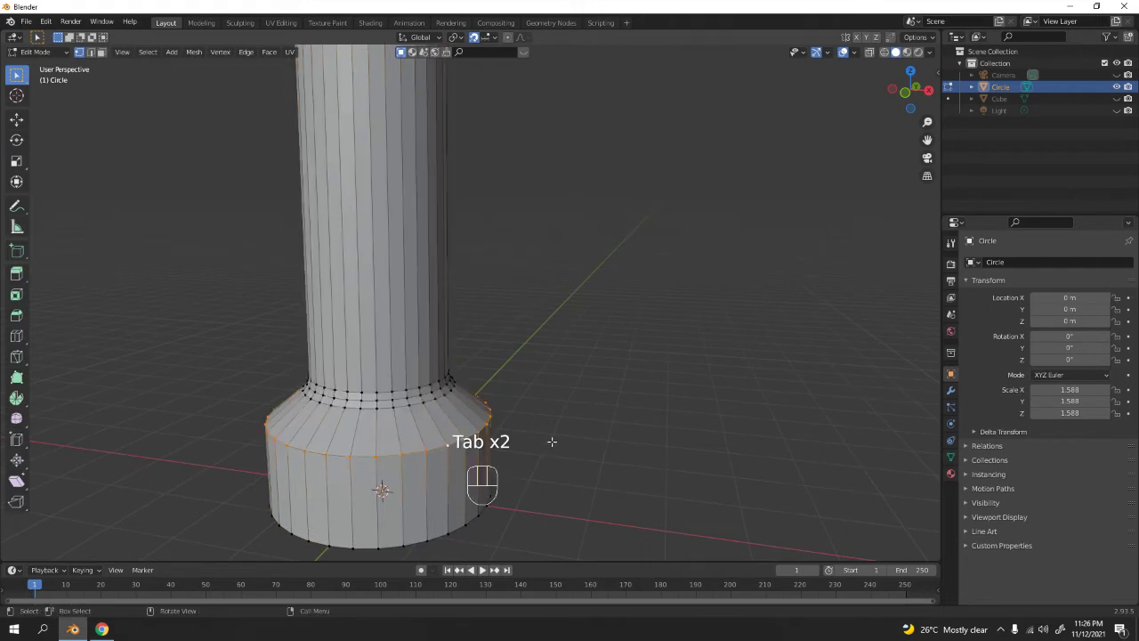
key(ctrl+b)
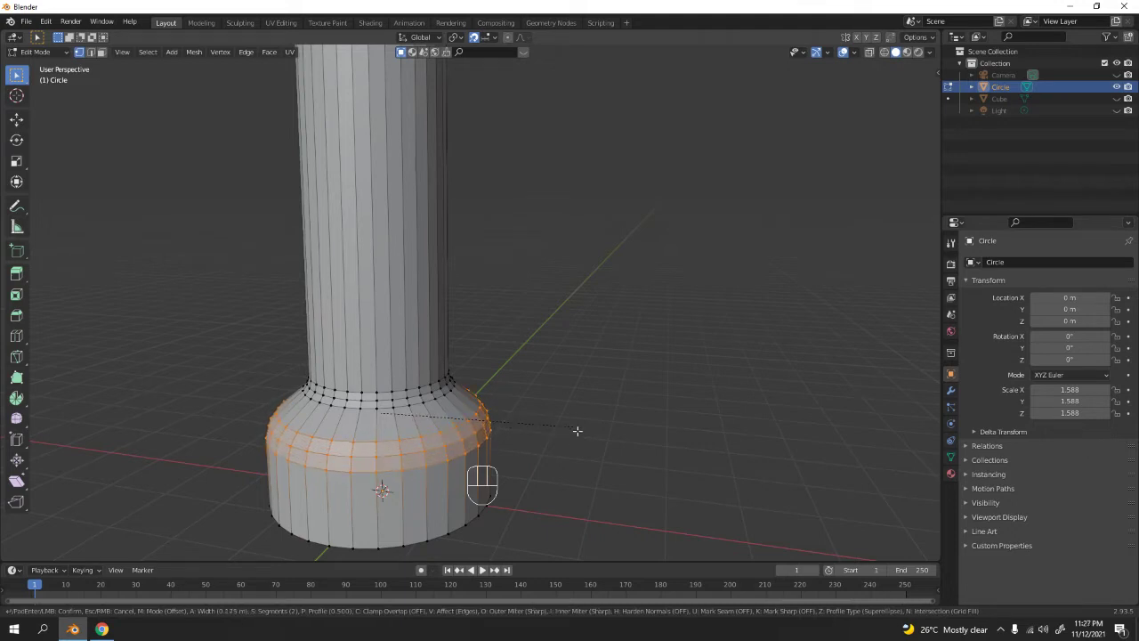
scroll(575, 430, down, 1)
scroll(573, 429, up, 1)
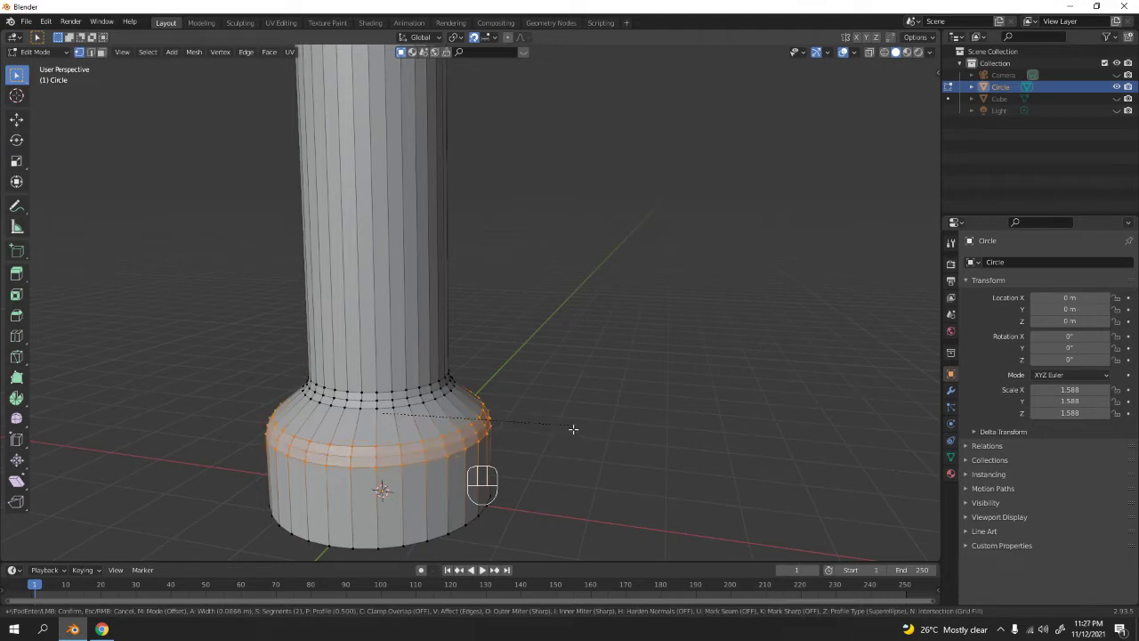
click(573, 429)
key(Tab)
click(552, 324)
Examine the column's tip, shaft and beveled base from several angles and from the front.
scroll(538, 326, down, 4)
middle_drag(533, 325, 508, 272)
scroll(553, 266, down, 5)
scroll(506, 233, up, 5)
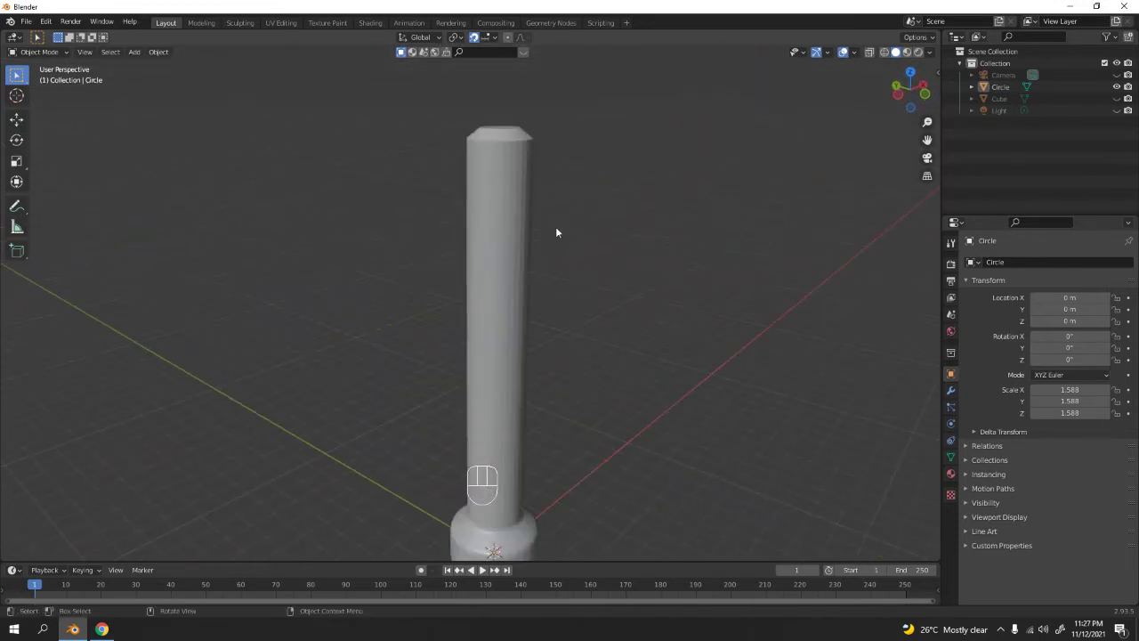
shift+middle_drag(539, 152, 540, 193)
scroll(543, 285, up, 2)
scroll(546, 394, down, 6)
middle_drag(503, 428, 653, 163)
key(KP_1)
scroll(496, 416, up, 4)
scroll(508, 338, down, 3)
middle_drag(508, 339, 550, 378)
Slim the column by scaling it in X and Y only, excluding Z, to an X and Y scale of 1.139.
click(521, 374)
key(s)
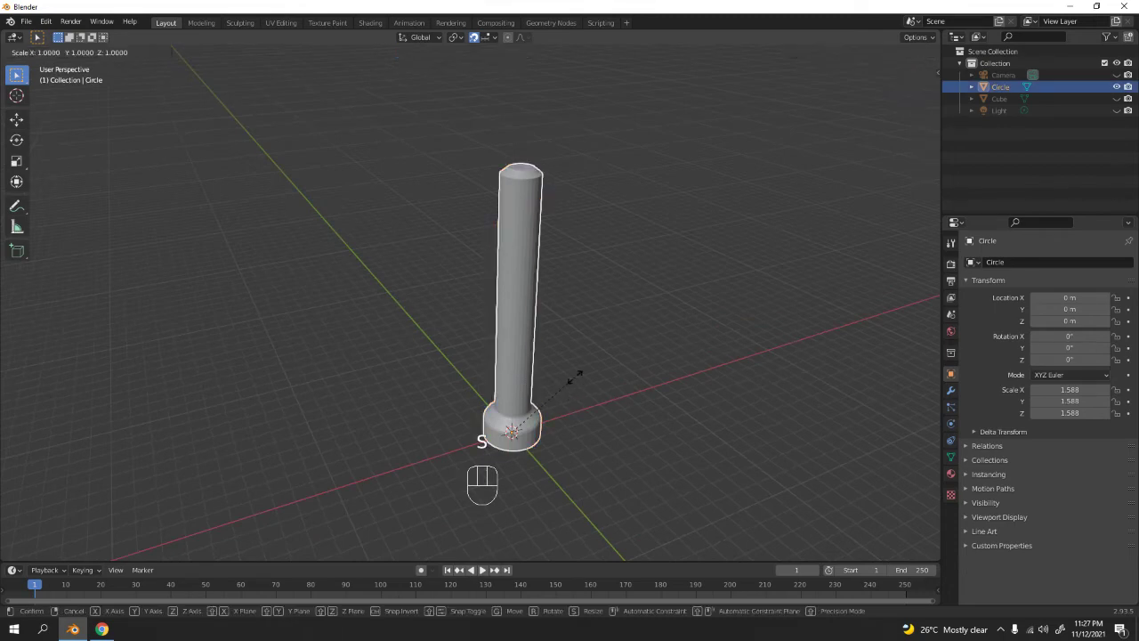
key(shift+z)
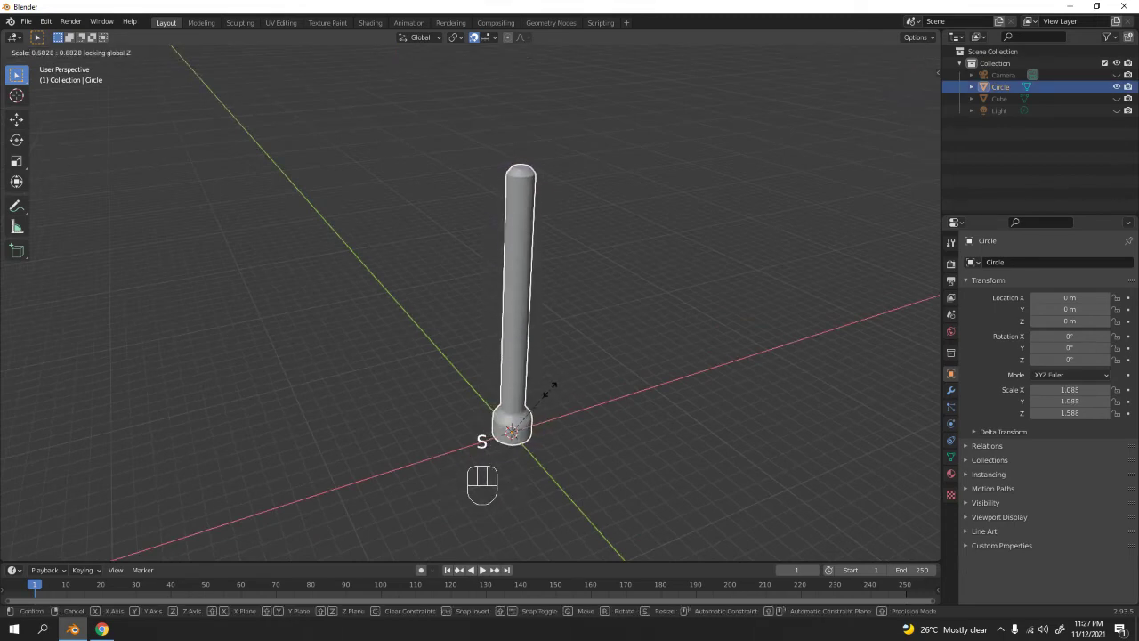
click(552, 389)
Add six evenly spaced horizontal loop cuts along the shaft without sliding them.
middle_drag(554, 388, 522, 294)
key(KP_1)
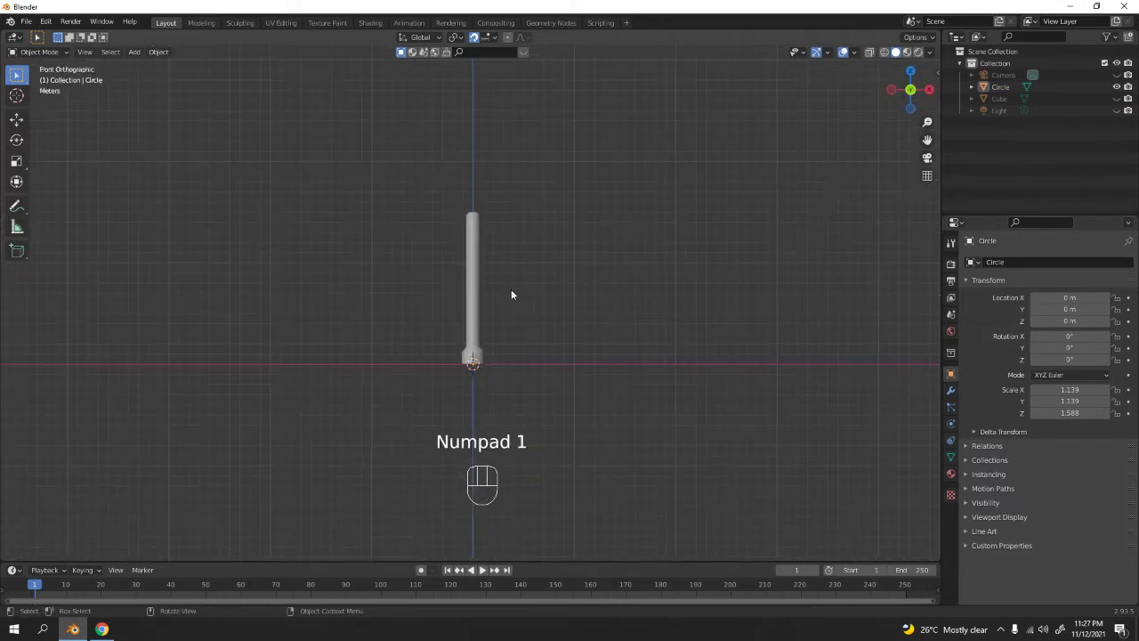
scroll(522, 295, up, 5)
key(Tab)
scroll(498, 267, up, 3)
shift+middle_drag(499, 265, 483, 325)
scroll(572, 258, down, 5)
scroll(553, 269, up, 2)
shift+middle_drag(553, 269, 540, 293)
click(621, 337)
key(ctrl+r)
scroll(498, 259, up, 1)
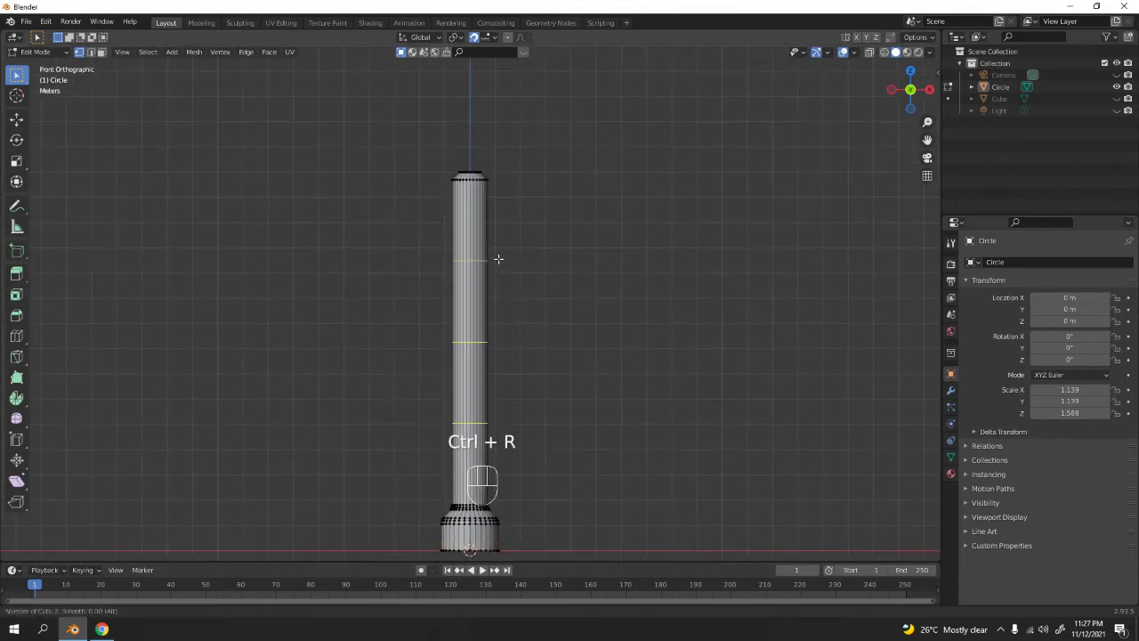
scroll(498, 259, up, 1)
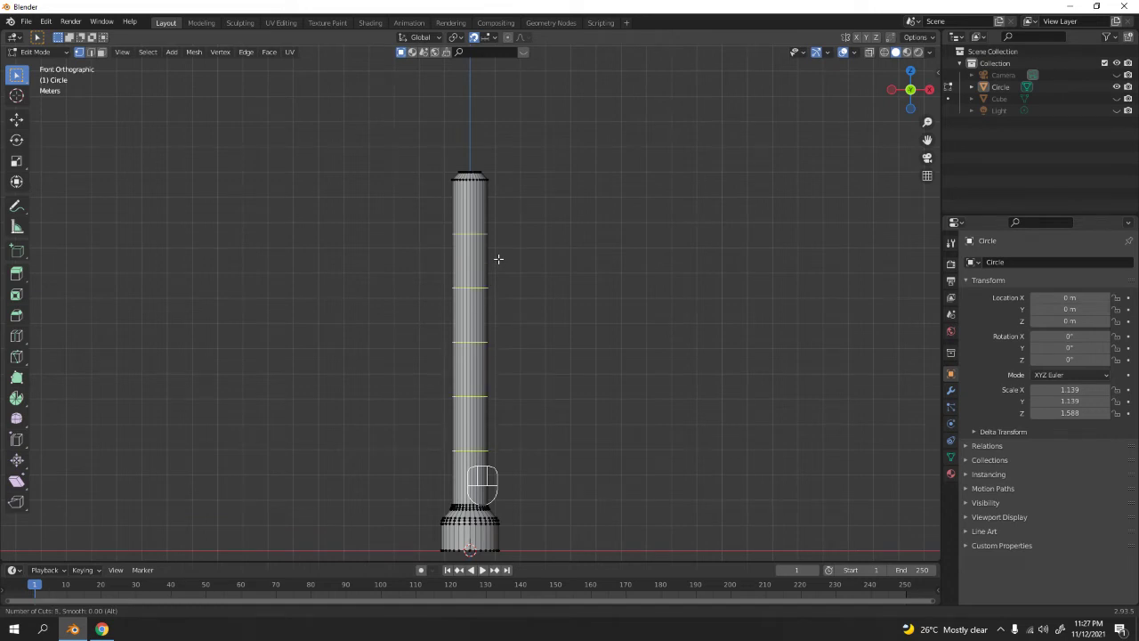
scroll(498, 259, up, 1)
click(498, 259)
right_click(498, 259)
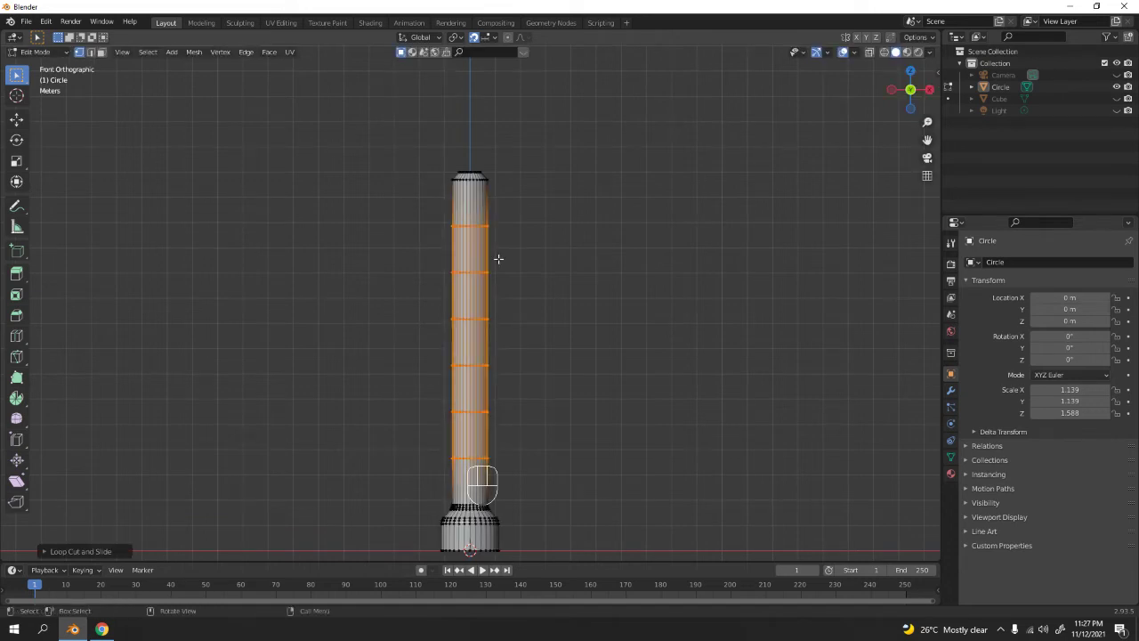
Squeeze the six loop cuts closer together along Z and raise them into the upper part of the shaft.
key(s)
key(z)
click(583, 346)
key(g)
key(z)
click(587, 286)
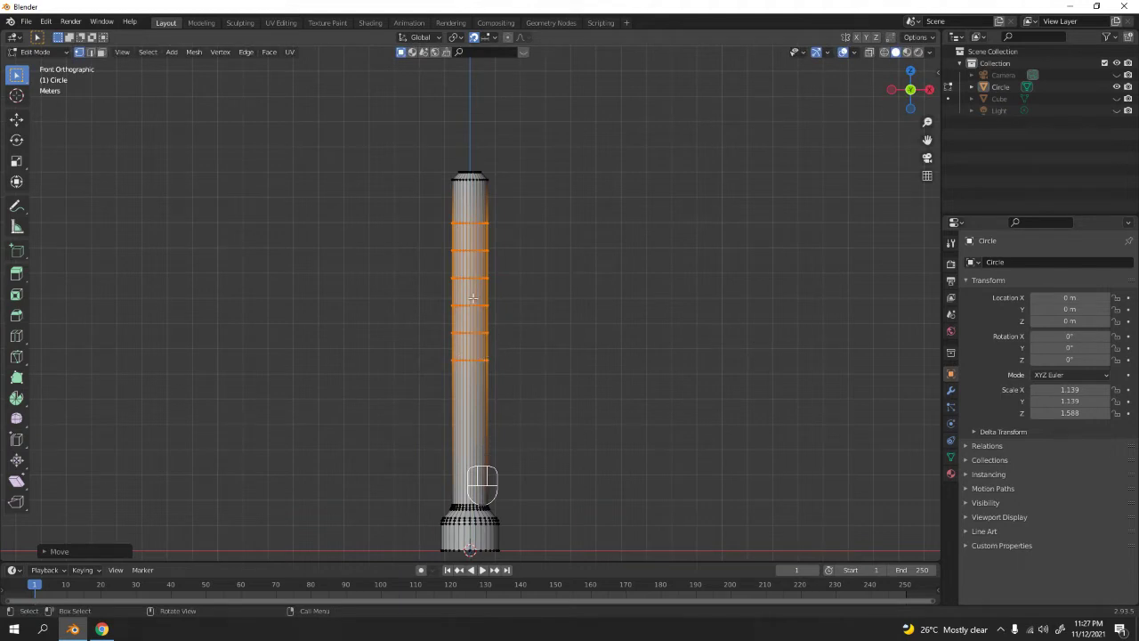
click(605, 222)
Examine the column's mesh and overall proportions from different angles in Object and Edit Mode.
key(Tab)
middle_drag(570, 295, 505, 363)
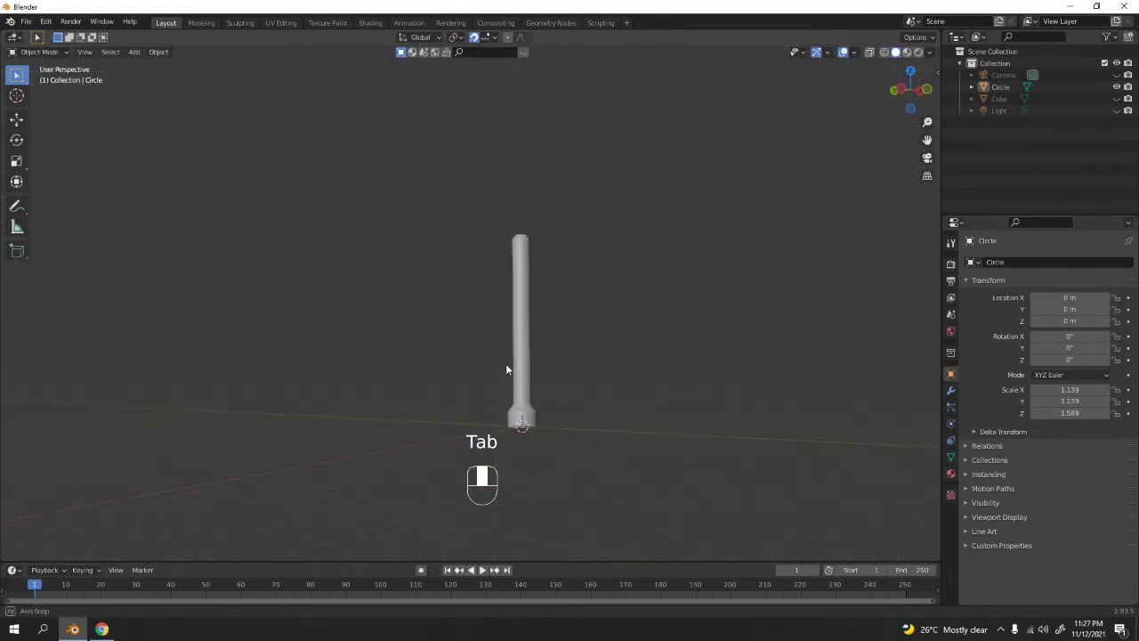
key(Tab)
middle_drag(593, 340, 559, 340)
click(559, 340)
key(Tab)
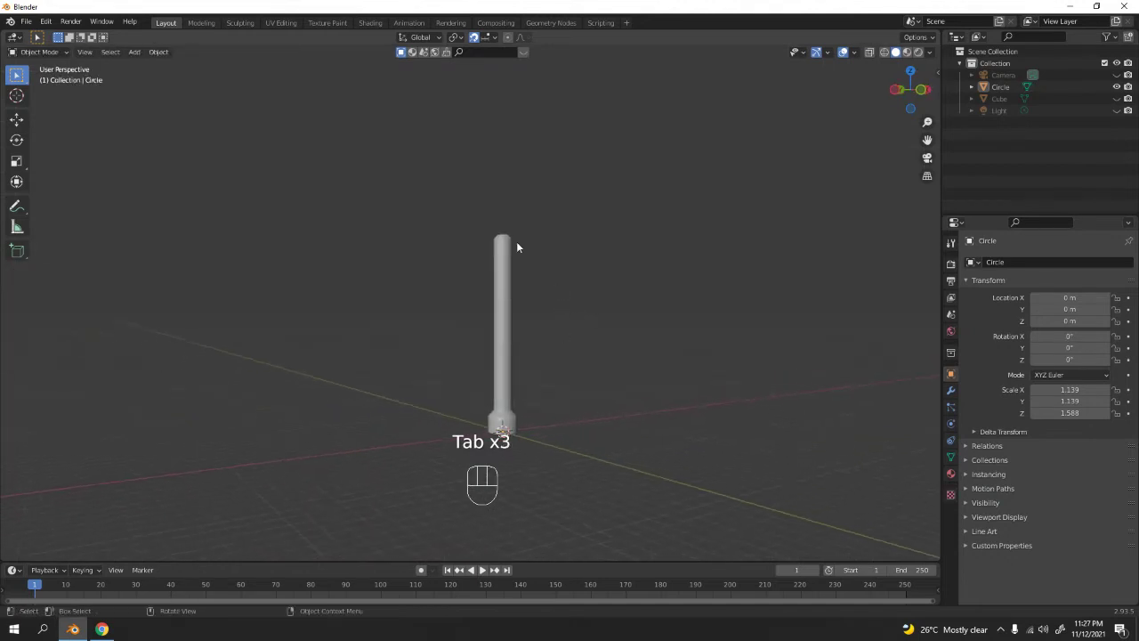
middle_drag(503, 285, 481, 270)
click(445, 288)
scroll(505, 325, up, 8)
Inspect the column's surface in the Shading workspace and return to the Layout workspace.
click(362, 23)
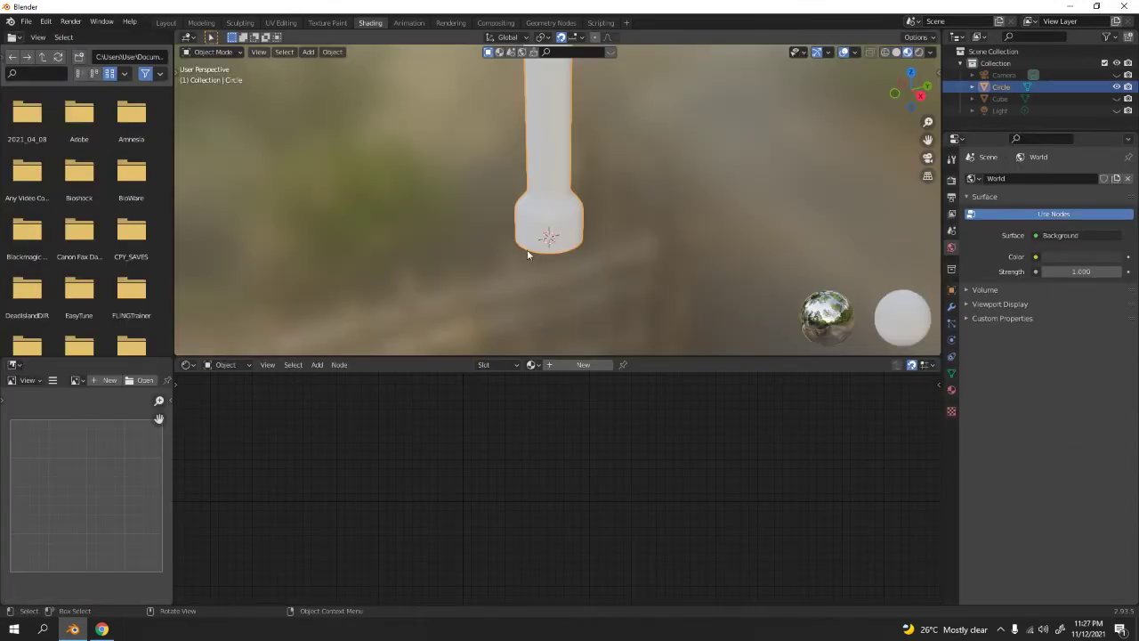
middle_drag(630, 184, 590, 287)
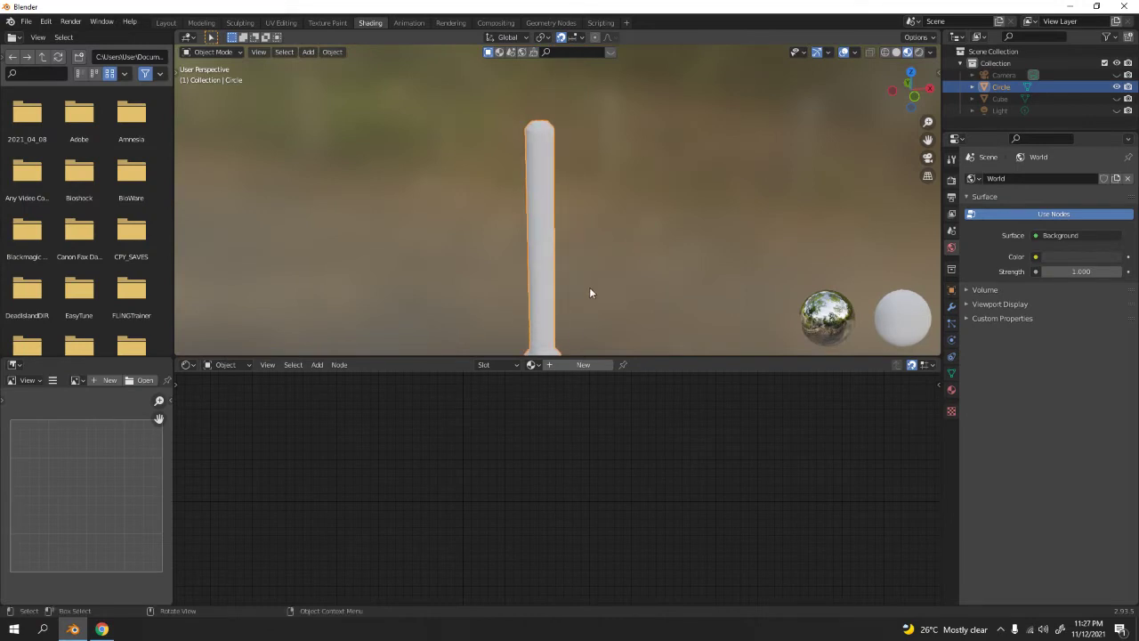
click(165, 23)
shift+middle_drag(483, 176, 570, 243)
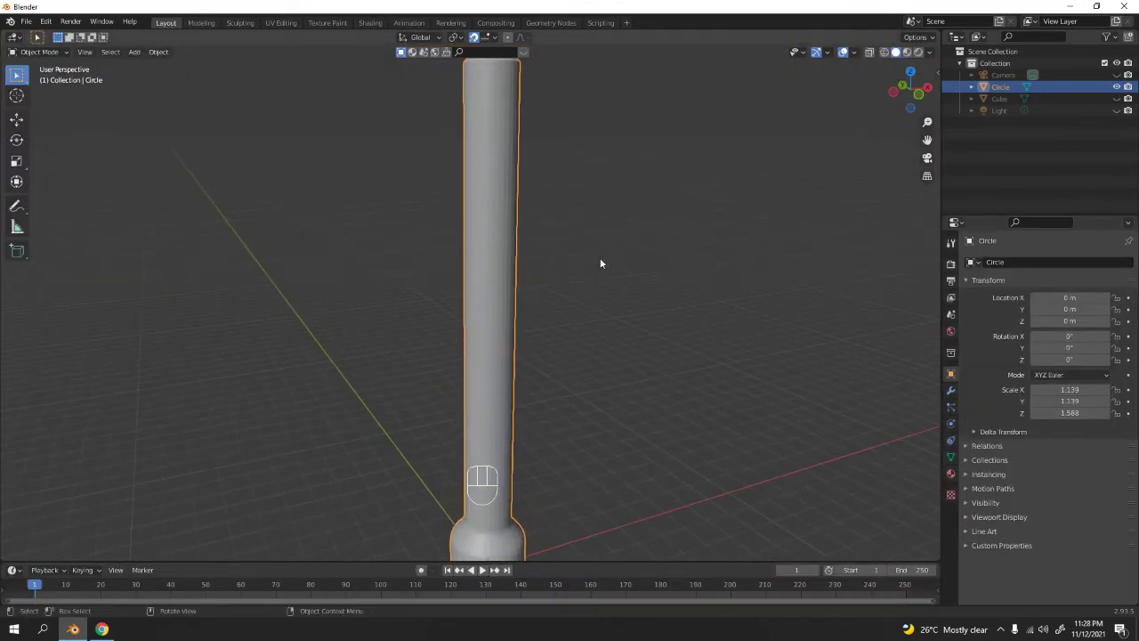
Shade the column smooth and enable Auto Smooth for its normals.
right_click(500, 210)
click(499, 210)
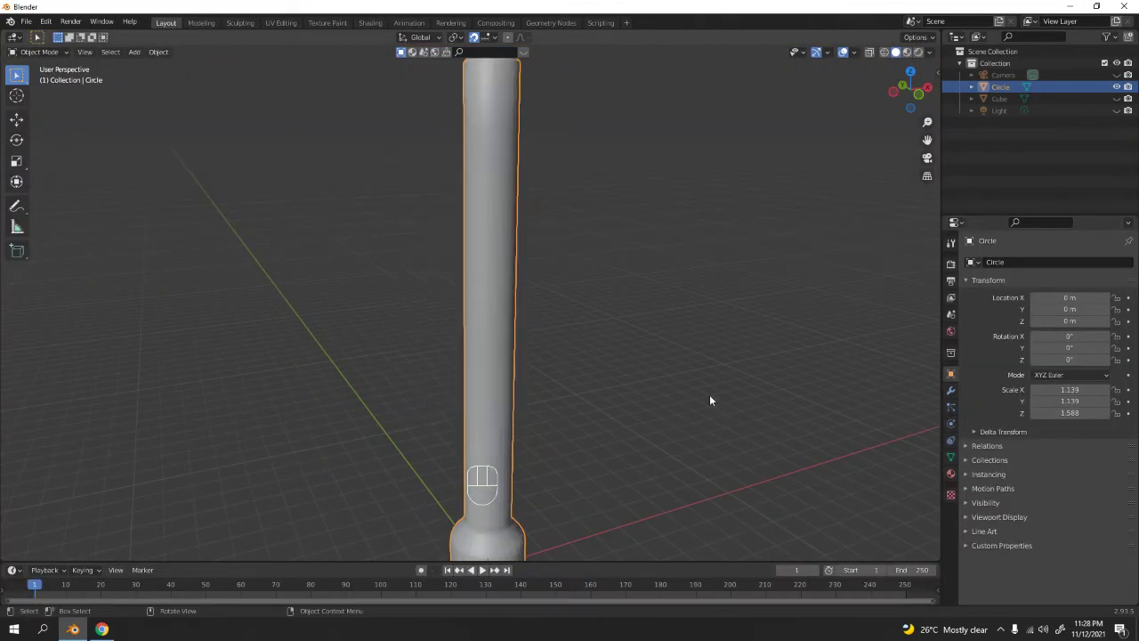
click(951, 458)
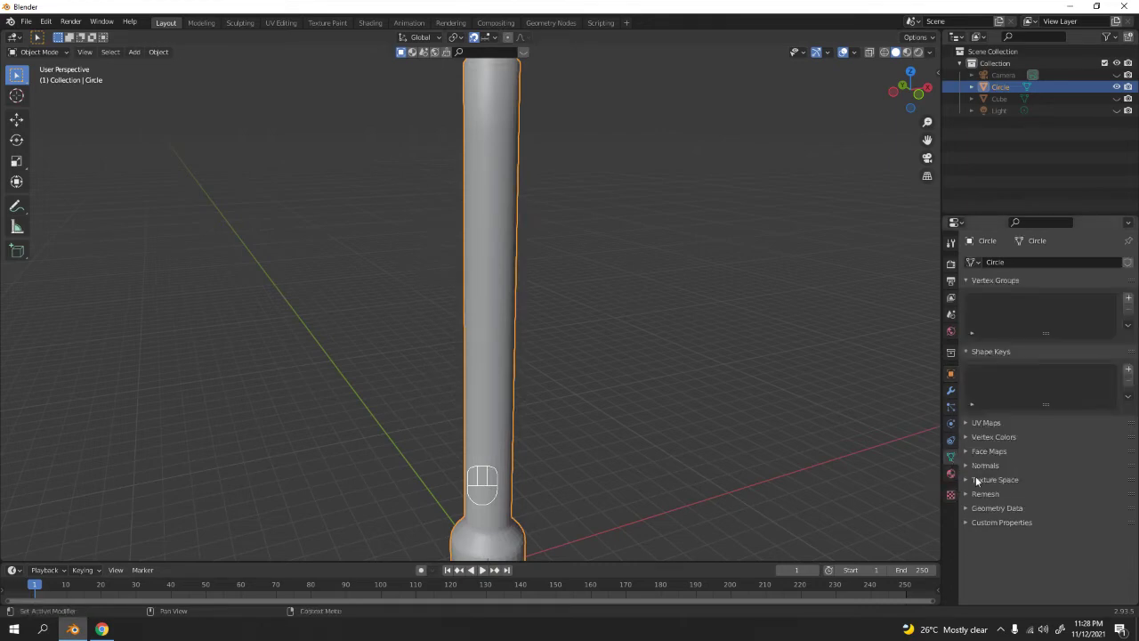
click(981, 466)
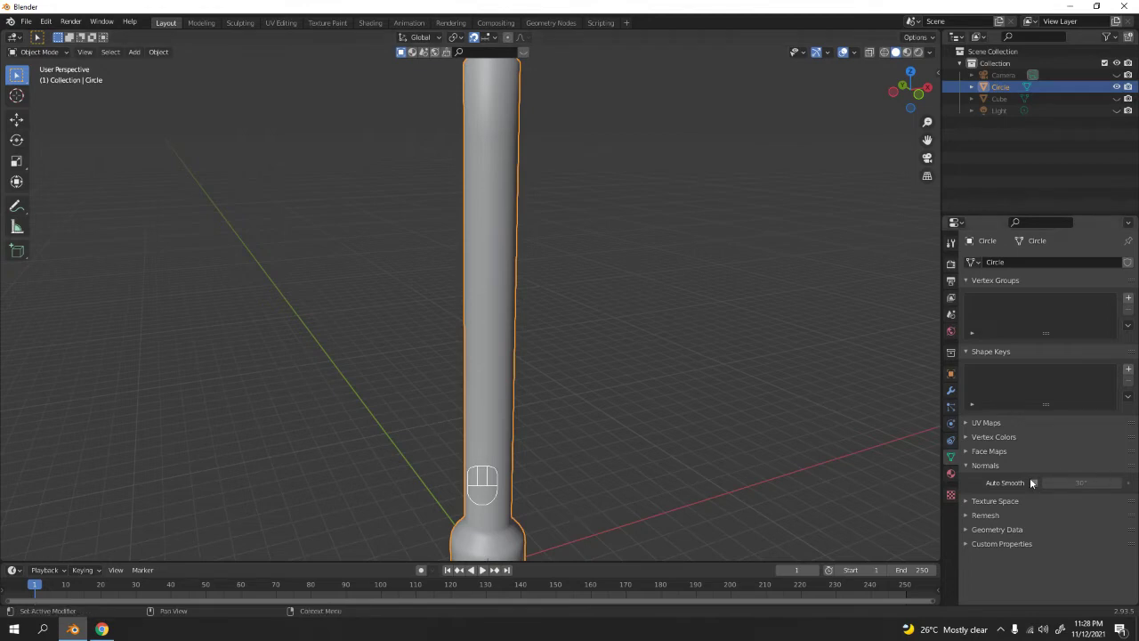
click(1033, 482)
Compare the shading of the column's tip with Auto Smooth off and on, leaving it enabled.
scroll(633, 441, down, 5)
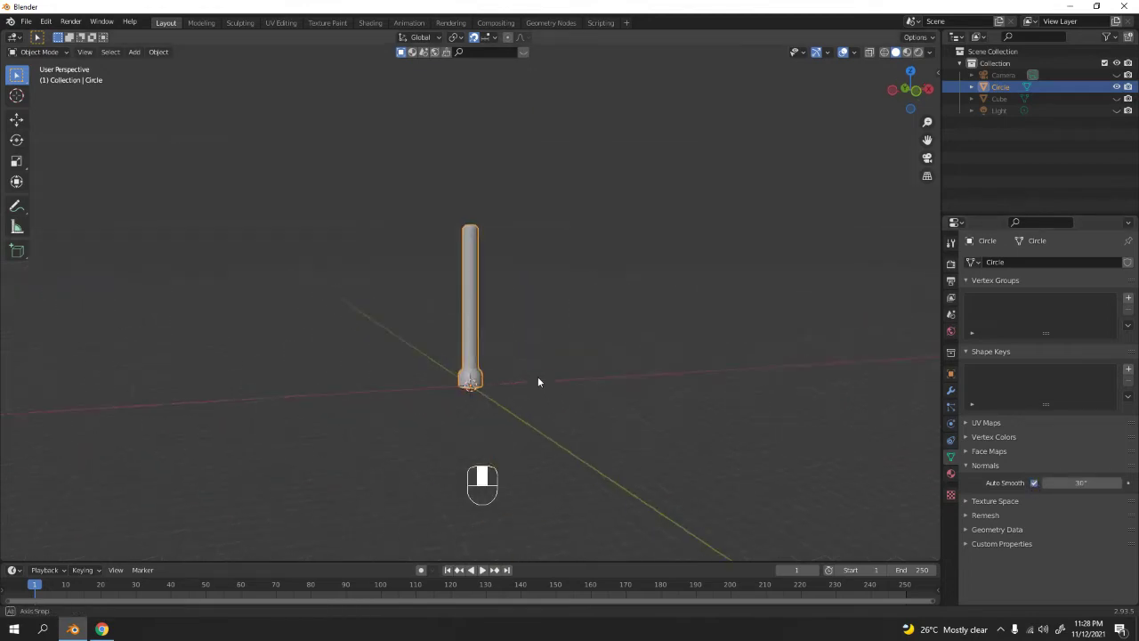
middle_drag(538, 376, 584, 421)
shift+middle_drag(541, 229, 498, 275)
scroll(610, 285, up, 7)
click(1035, 482)
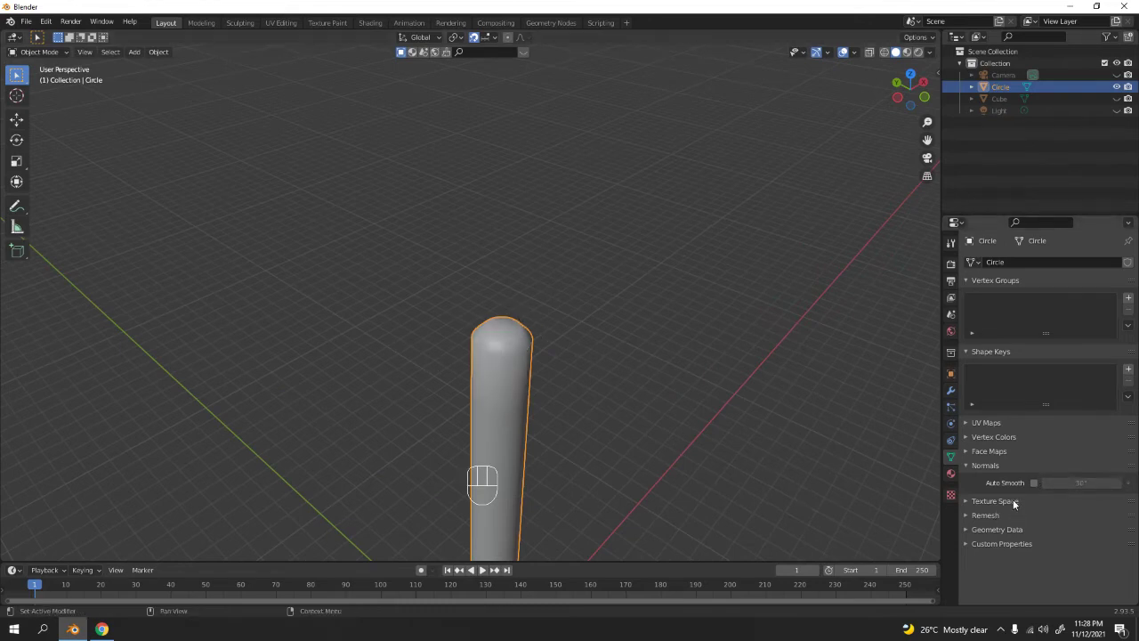
click(1034, 482)
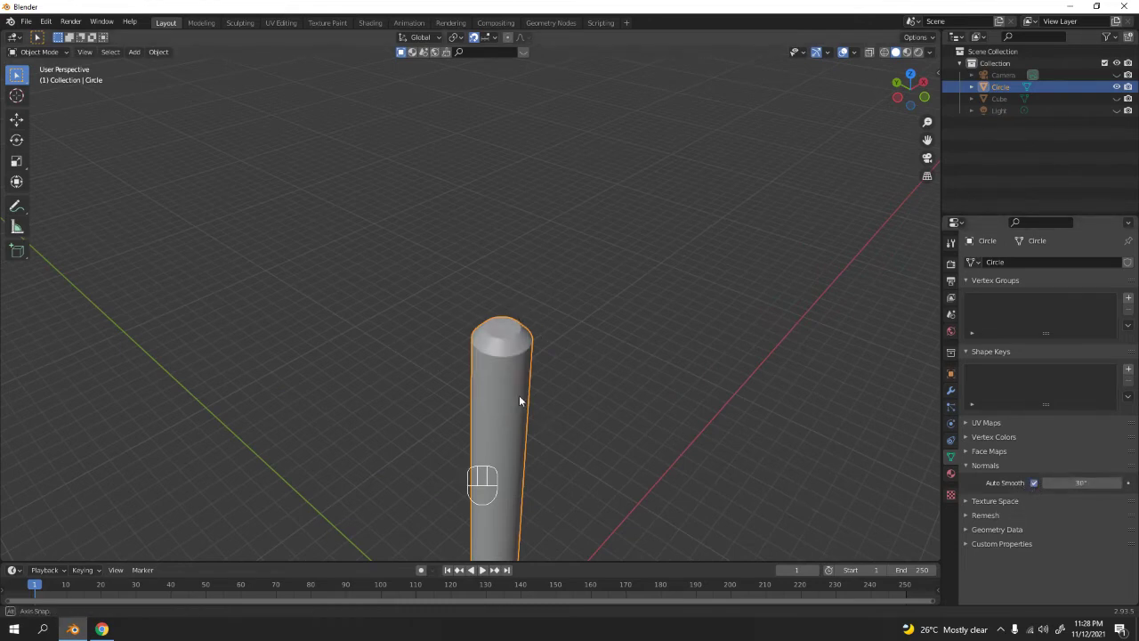
middle_drag(501, 395, 431, 348)
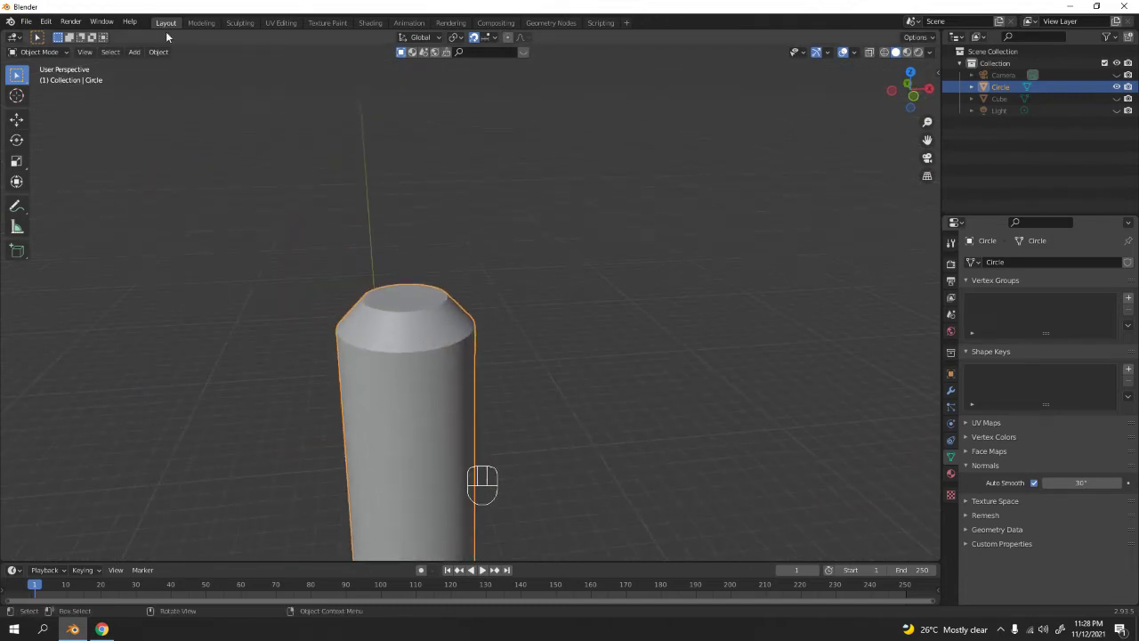
Create a new material for the column in the Shading workspace and set its base color to red.
click(370, 22)
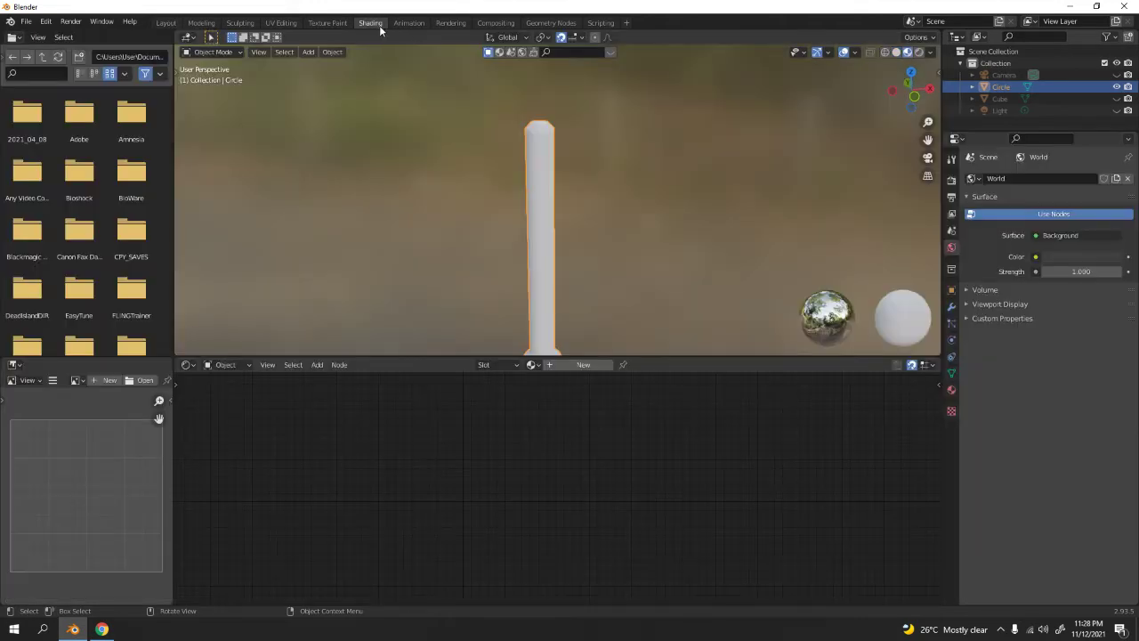
scroll(562, 244, up, 6)
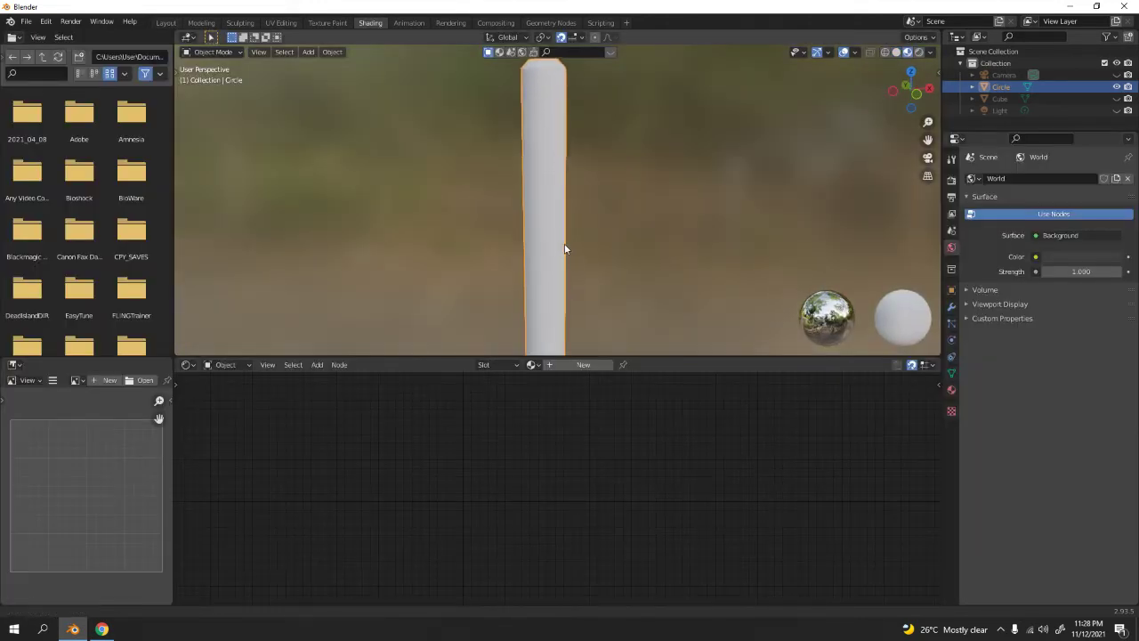
click(595, 362)
click(536, 424)
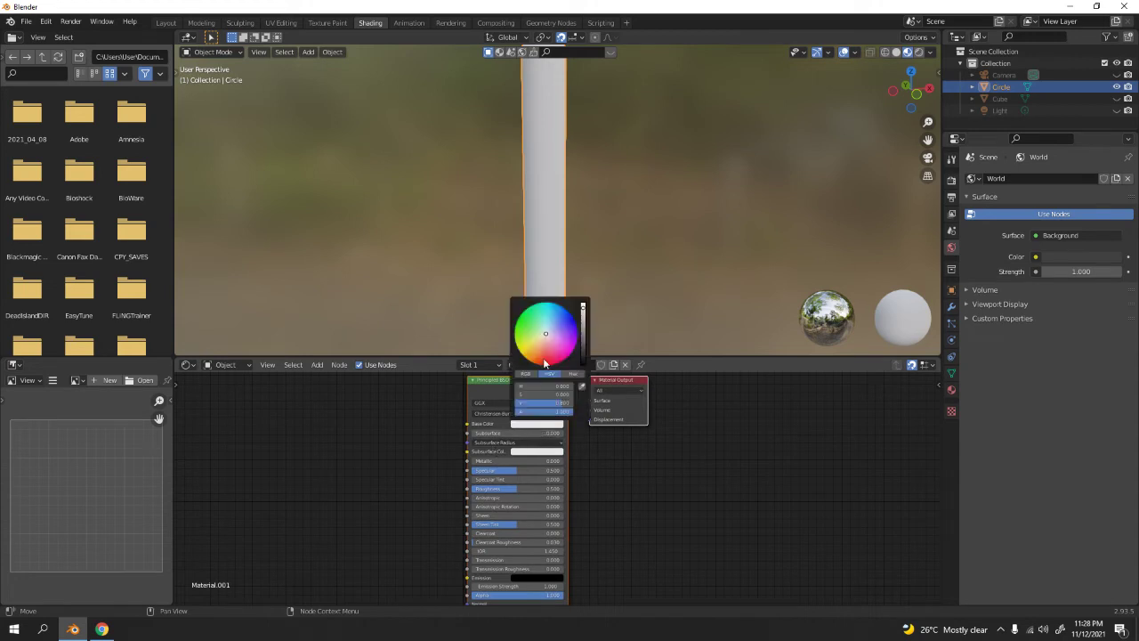
click(544, 364)
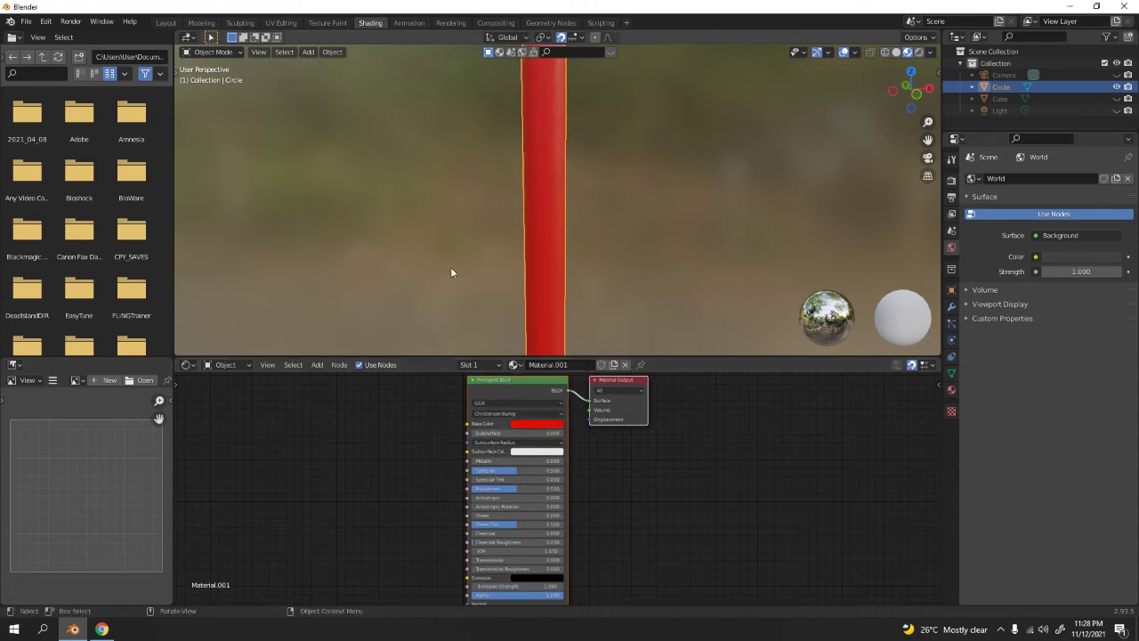
scroll(452, 272, down, 5)
click(522, 270)
scroll(522, 270, up, 4)
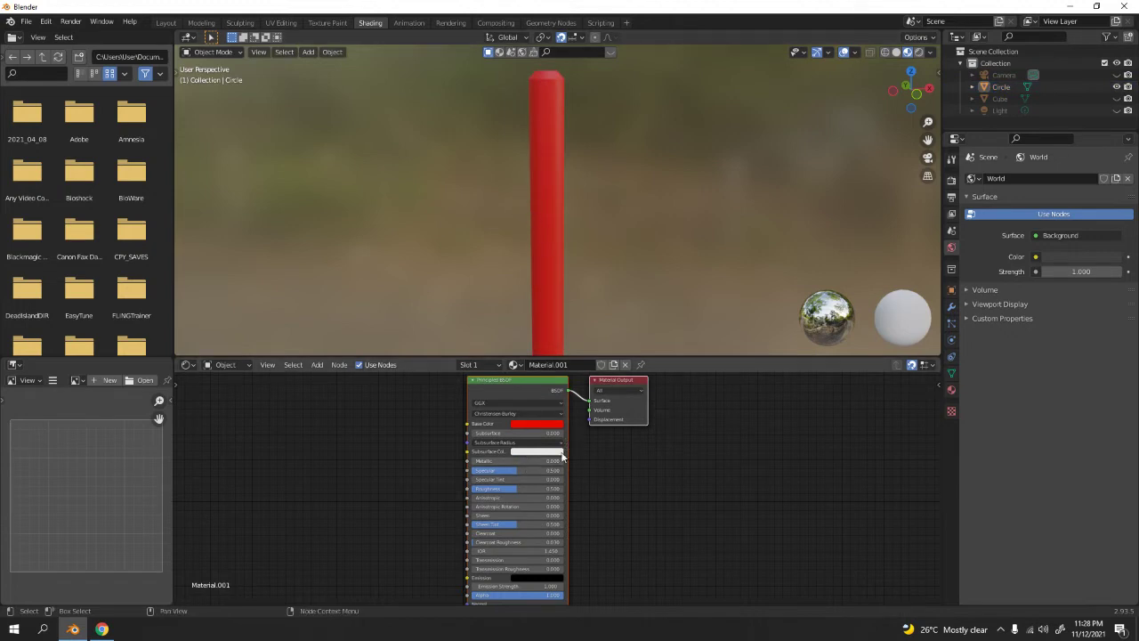
Raise the Specular value of the red material's Principled BSDF to 0.850.
scroll(532, 462, up, 3)
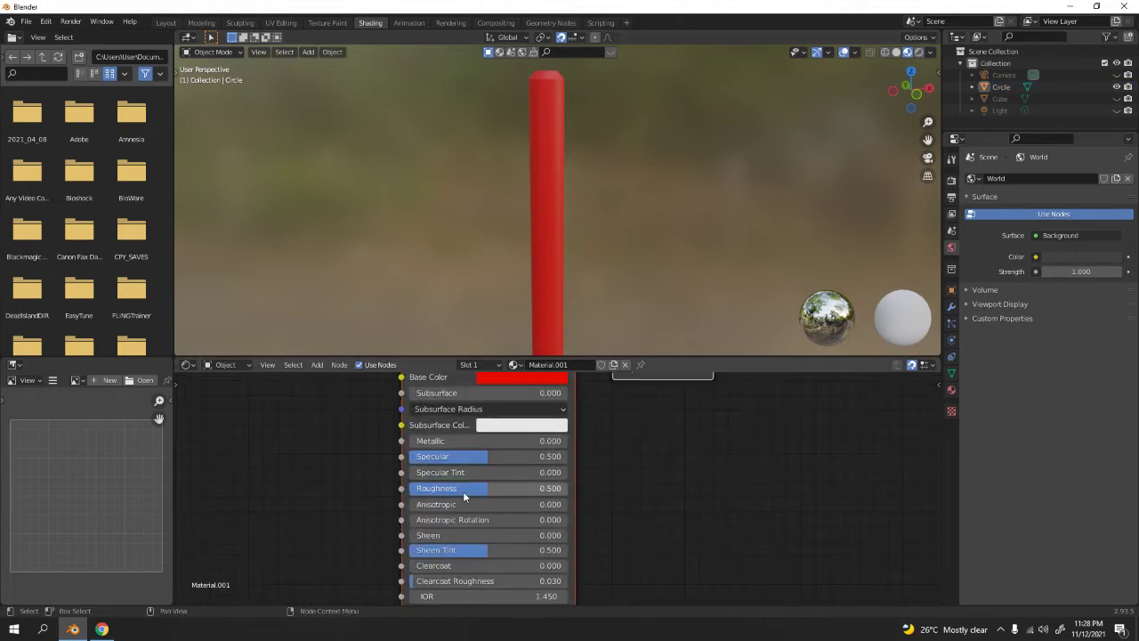
mouse_move(494, 456)
mouse_down()
mouse_move(459, 457)
mouse_move(538, 457)
mouse_move(490, 457)
mouse_move(503, 457)
mouse_up()
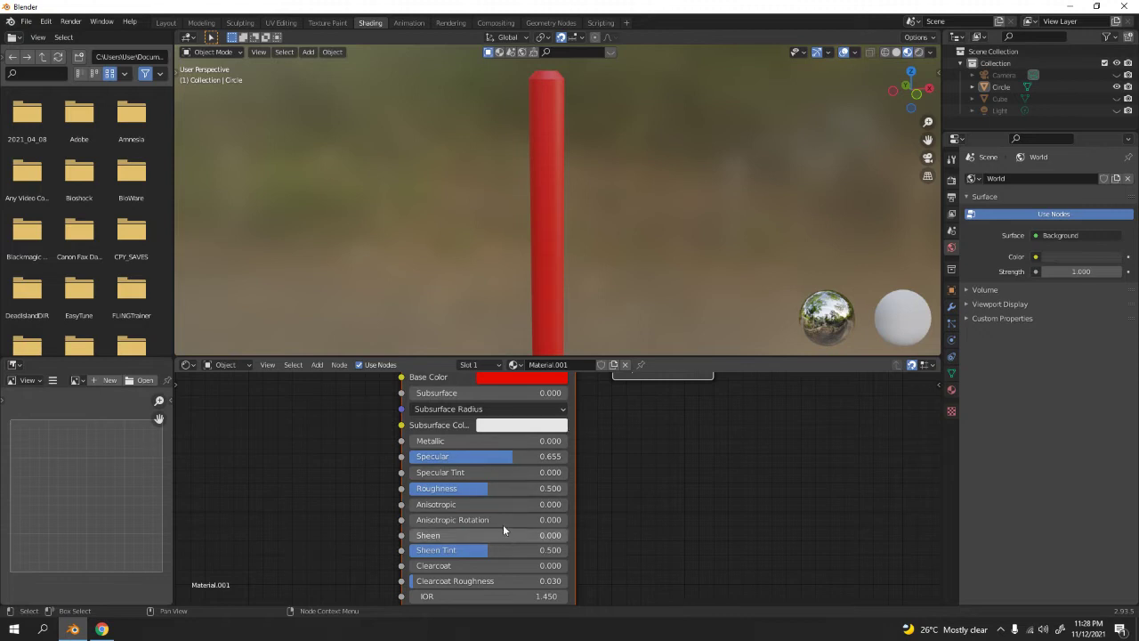
drag(513, 461, 543, 461)
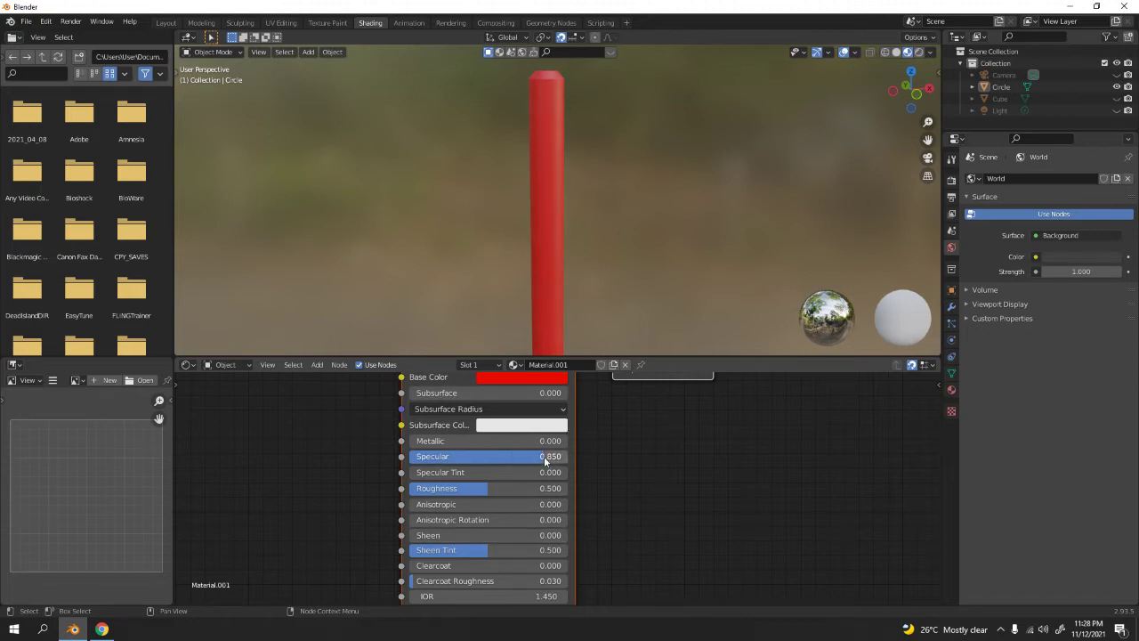
middle_drag(614, 317, 511, 273)
scroll(511, 272, down, 3)
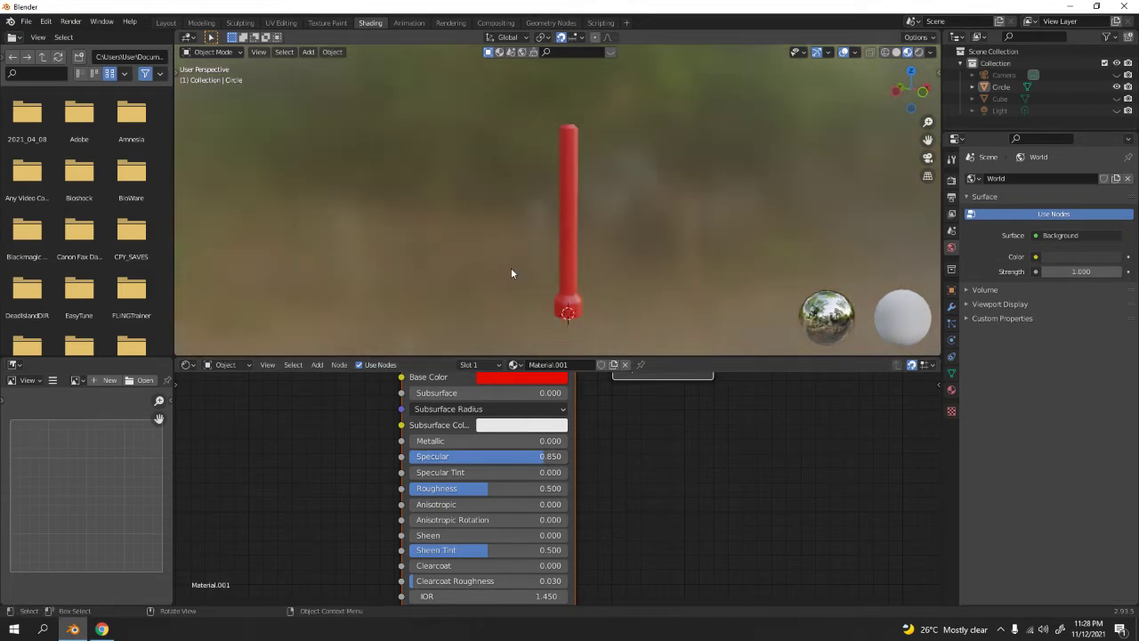
scroll(371, 492, down, 2)
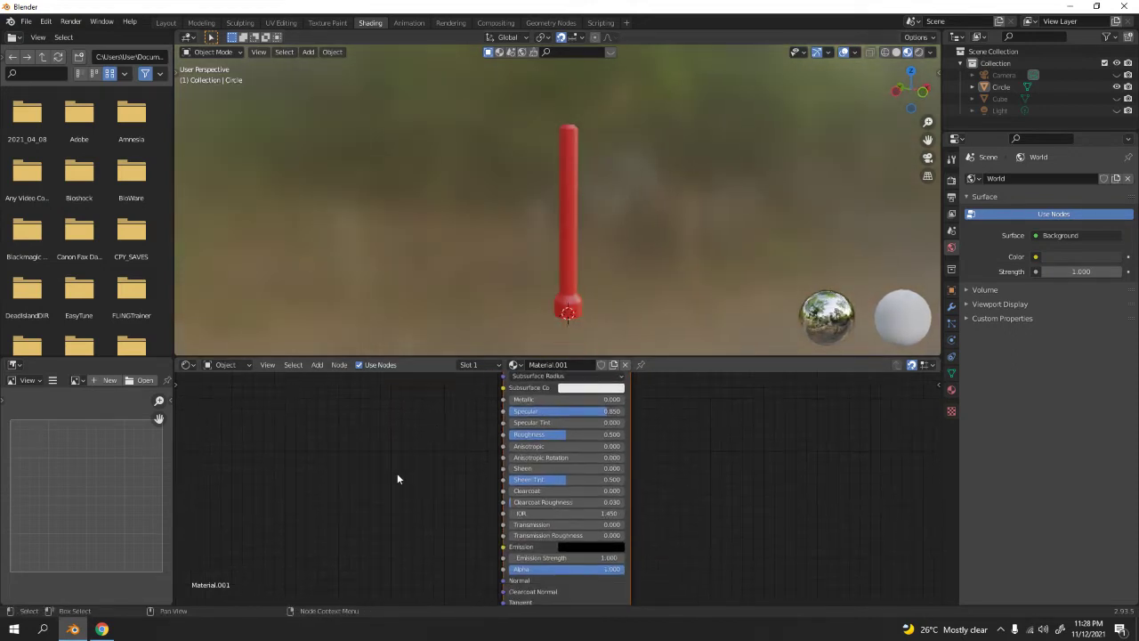
Add a Noise Texture node and connect its Fac output to the Principled BSDF's Roughness input.
key(shift+a)
mouse_move(383, 520)
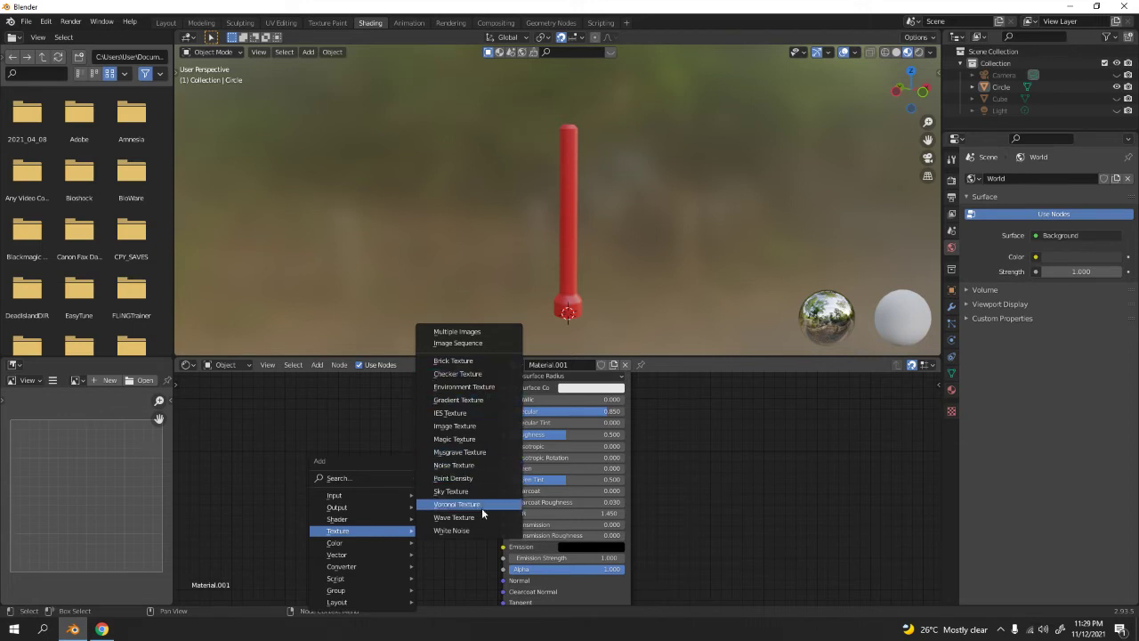
click(454, 464)
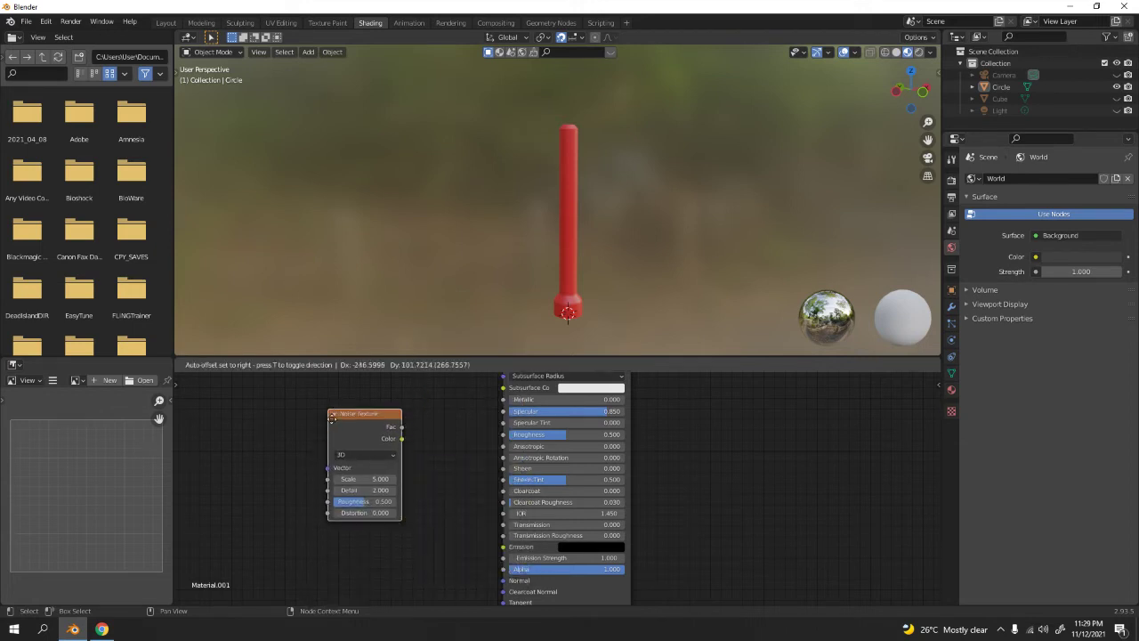
click(403, 438)
drag(401, 428, 504, 437)
scroll(634, 293, up, 5)
shift+middle_drag(579, 281, 521, 220)
scroll(562, 250, up, 3)
shift+middle_drag(507, 293, 548, 170)
scroll(559, 150, up, 4)
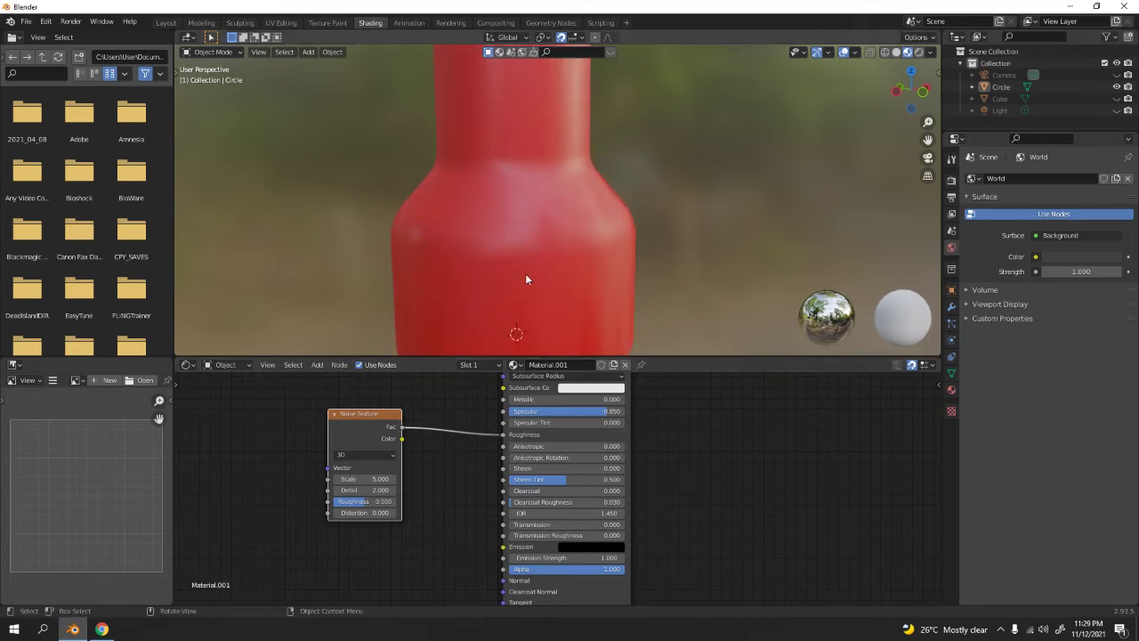
Set the Noise Texture's Scale to 20, Detail to 16 and Roughness to 0.633.
drag(384, 483, 440, 481)
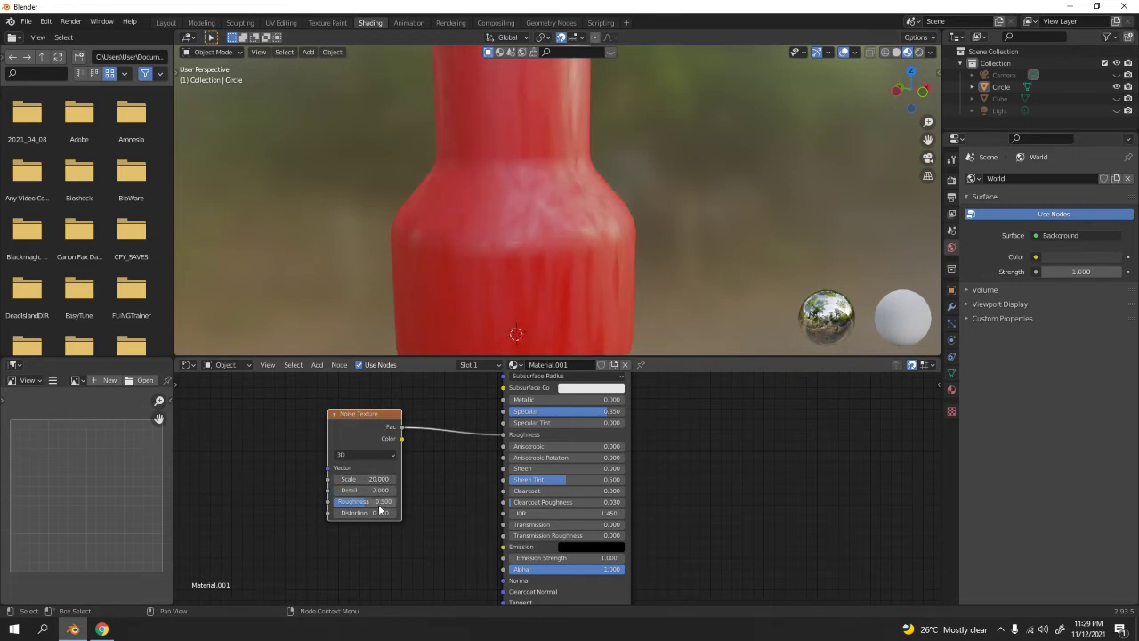
drag(365, 502, 381, 501)
scroll(511, 260, down, 3)
middle_drag(511, 260, 634, 352)
shift+middle_drag(602, 283, 560, 161)
scroll(590, 249, up, 4)
scroll(442, 521, down, 2)
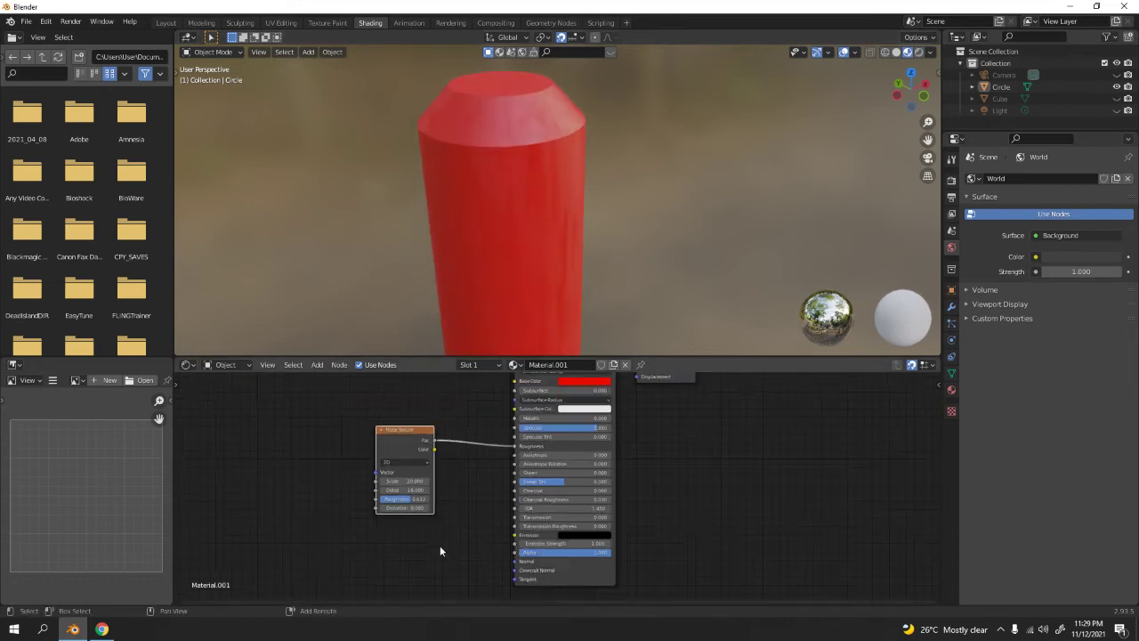
Add a Bump node below the Noise Texture and connect its Normal output to the Principled BSDF's Normal input.
middle_drag(442, 522, 437, 452)
scroll(437, 450, up, 1)
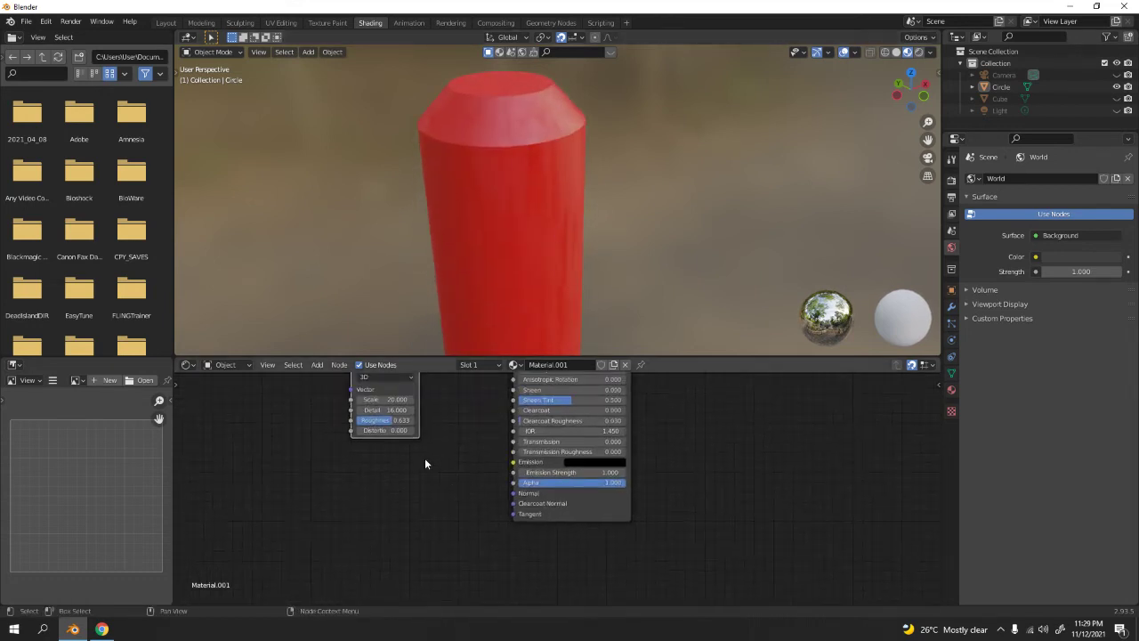
key(shift+a)
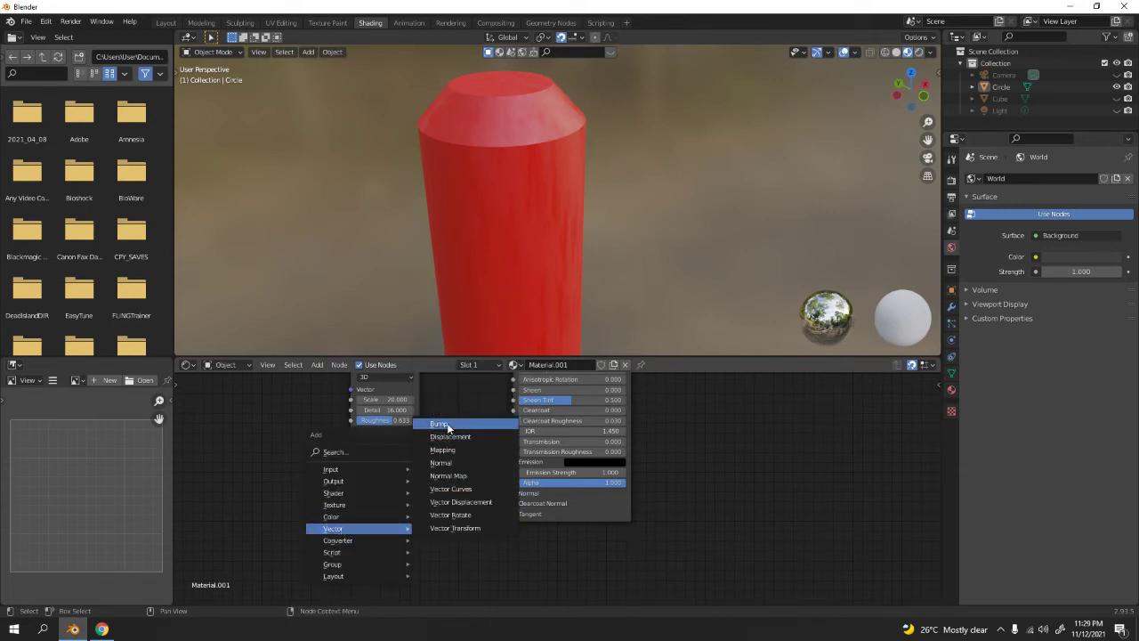
click(440, 424)
click(439, 501)
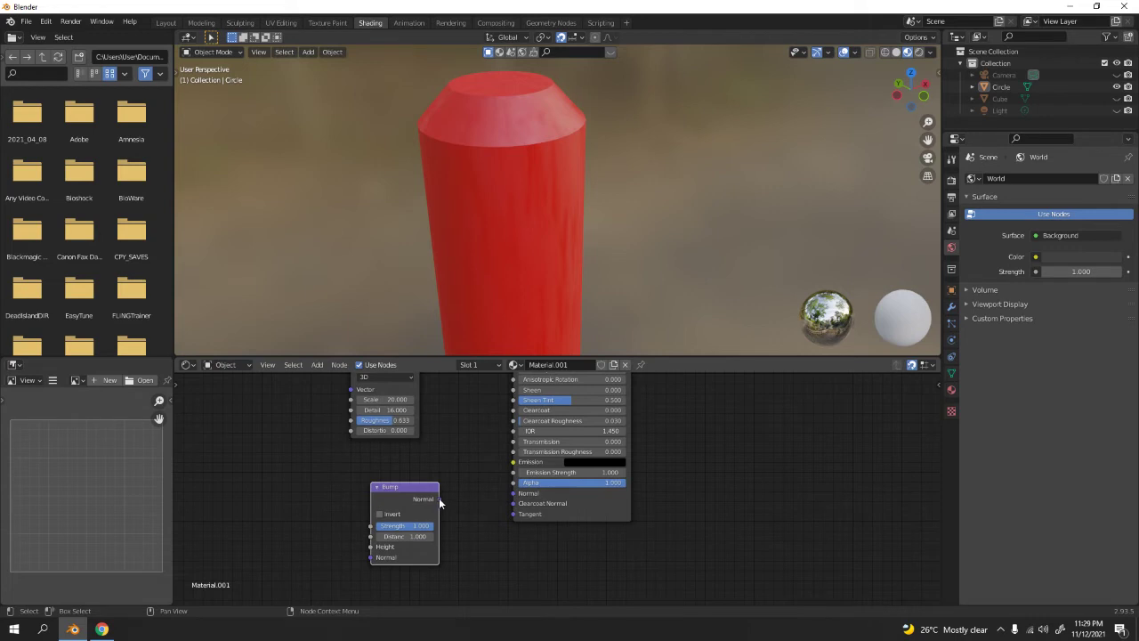
drag(439, 500, 512, 493)
middle_drag(272, 492, 323, 451)
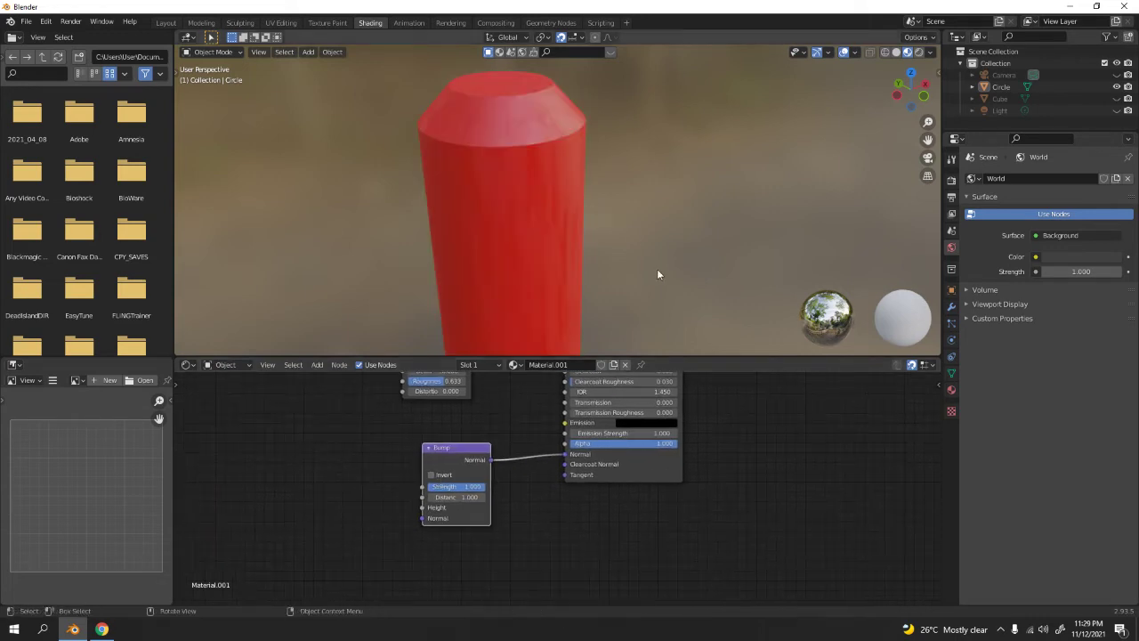
Examine the column's surface up close and the Bump node's settings and connections.
scroll(557, 243, down, 5)
middle_drag(557, 243, 528, 206)
scroll(465, 245, up, 5)
middle_drag(400, 288, 524, 326)
scroll(524, 325, up, 3)
scroll(524, 326, down, 3)
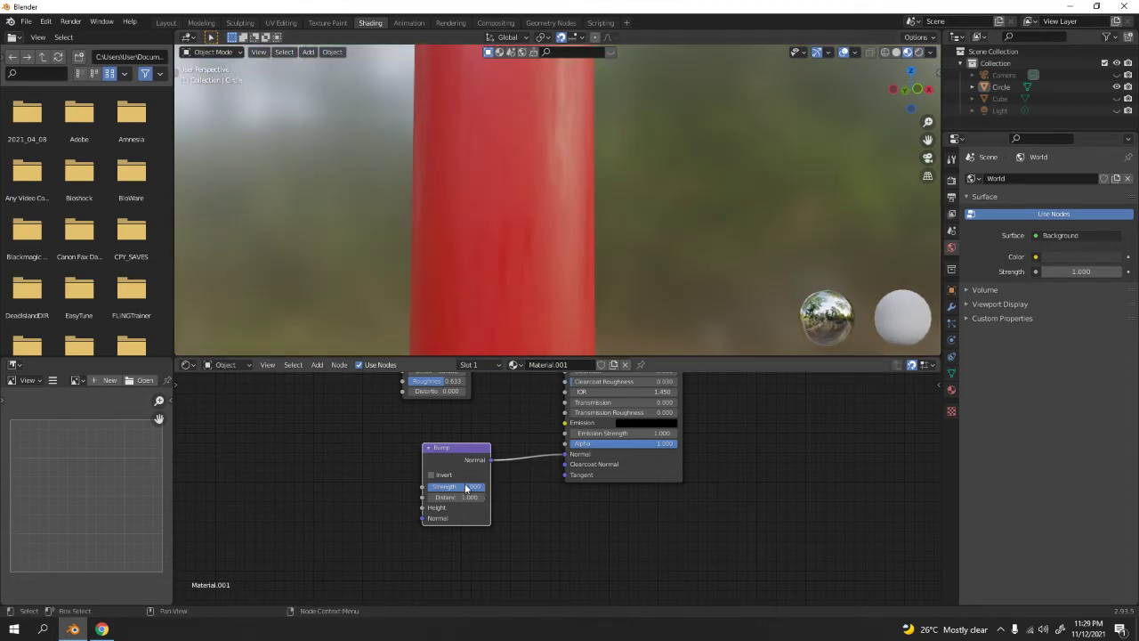
scroll(400, 476, down, 2)
middle_drag(406, 432, 417, 495)
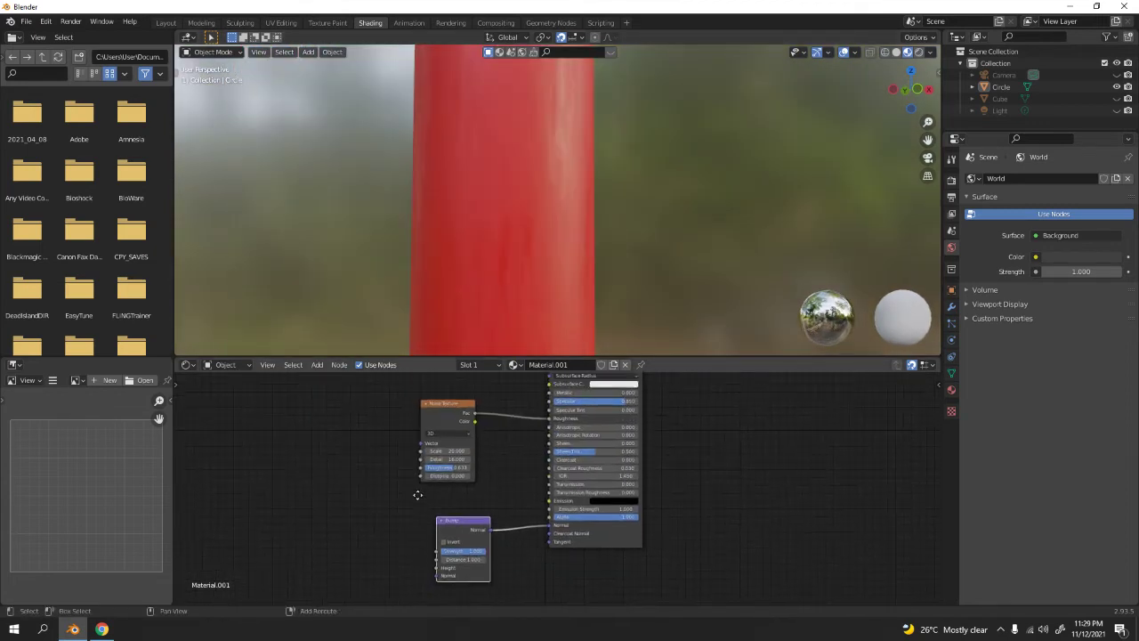
middle_drag(411, 549, 456, 488)
scroll(461, 485, up, 3)
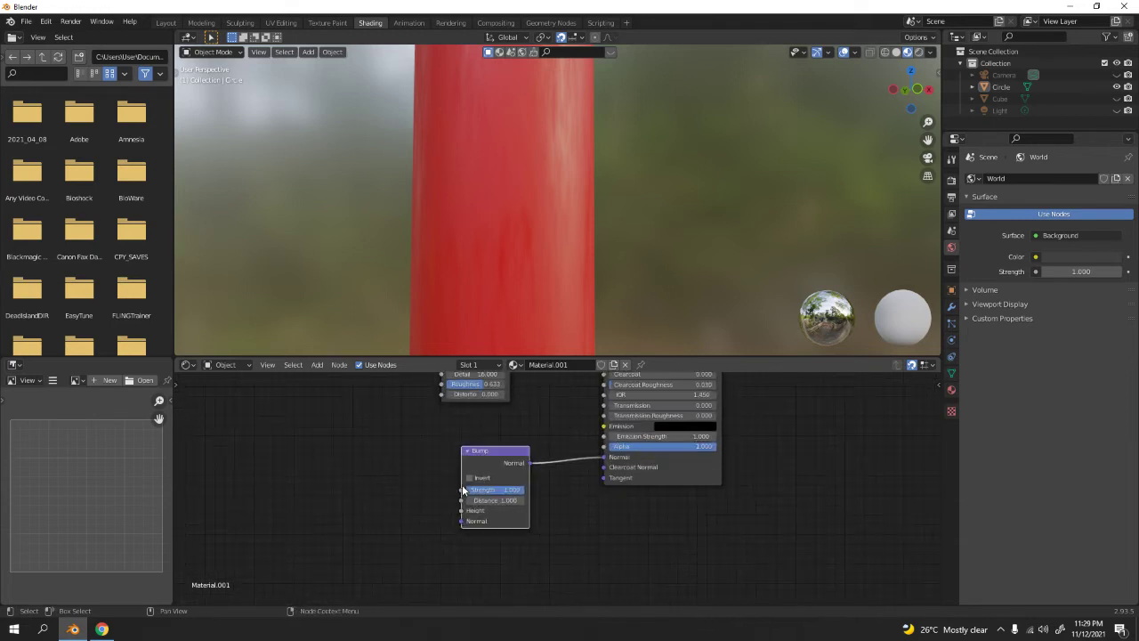
scroll(500, 499, up, 1)
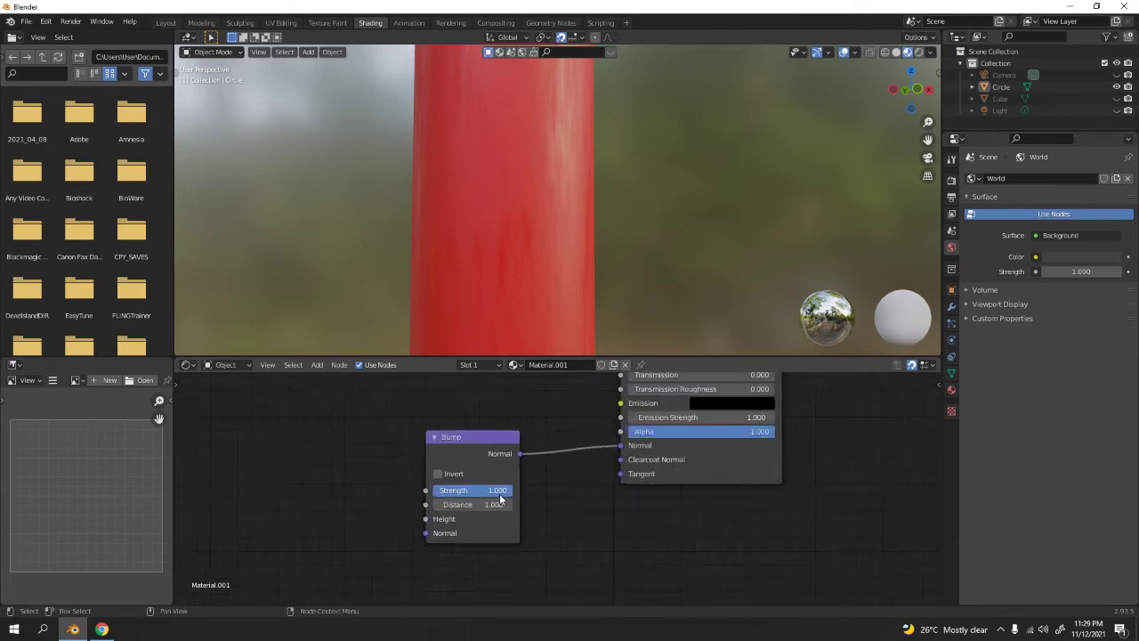
scroll(368, 470, down, 3)
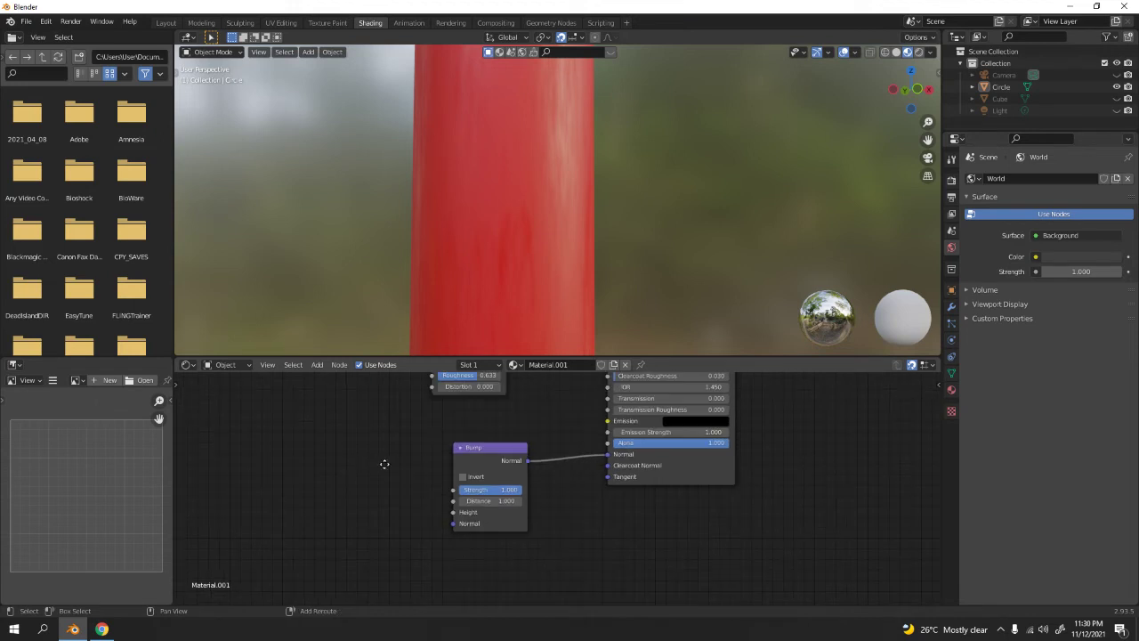
Duplicate the Noise Texture node beside the Bump node and connect its Fac output to the Bump's Height input.
middle_drag(475, 445, 505, 495)
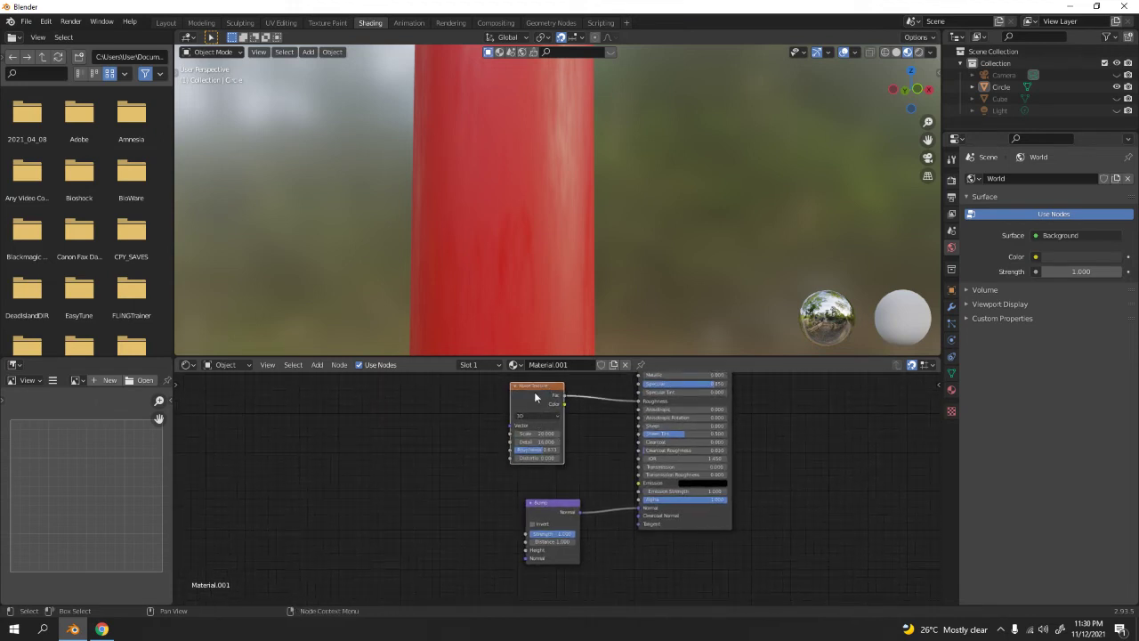
key(shift+d)
click(478, 529)
scroll(479, 532, up, 2)
scroll(478, 536, up, 1)
middle_drag(479, 536, 474, 490)
drag(407, 487, 421, 486)
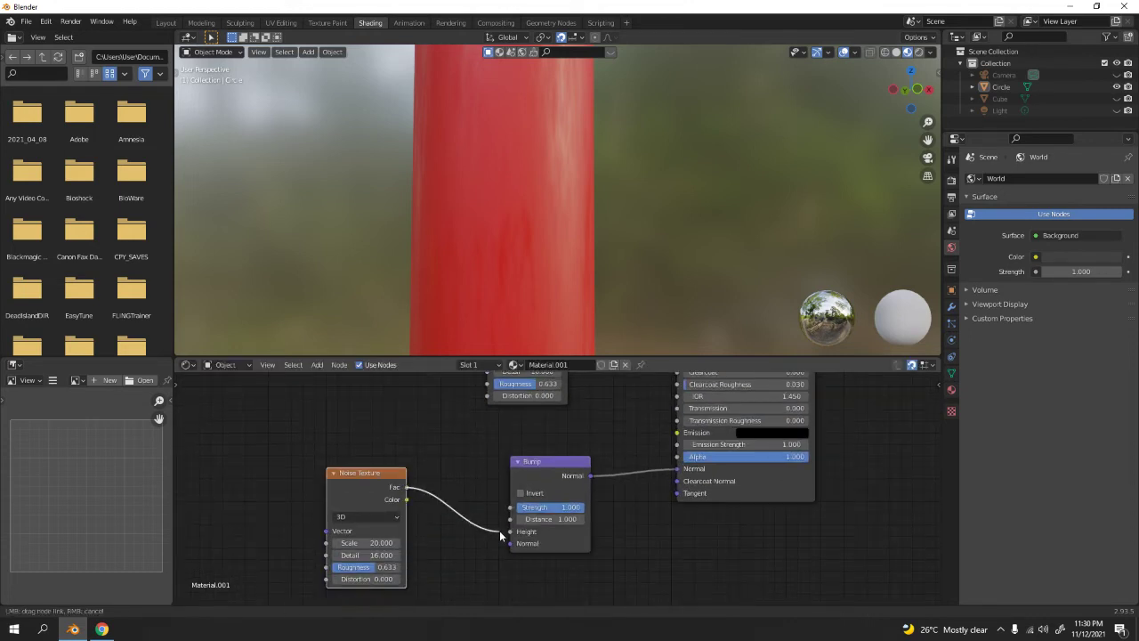
drag(499, 531, 508, 531)
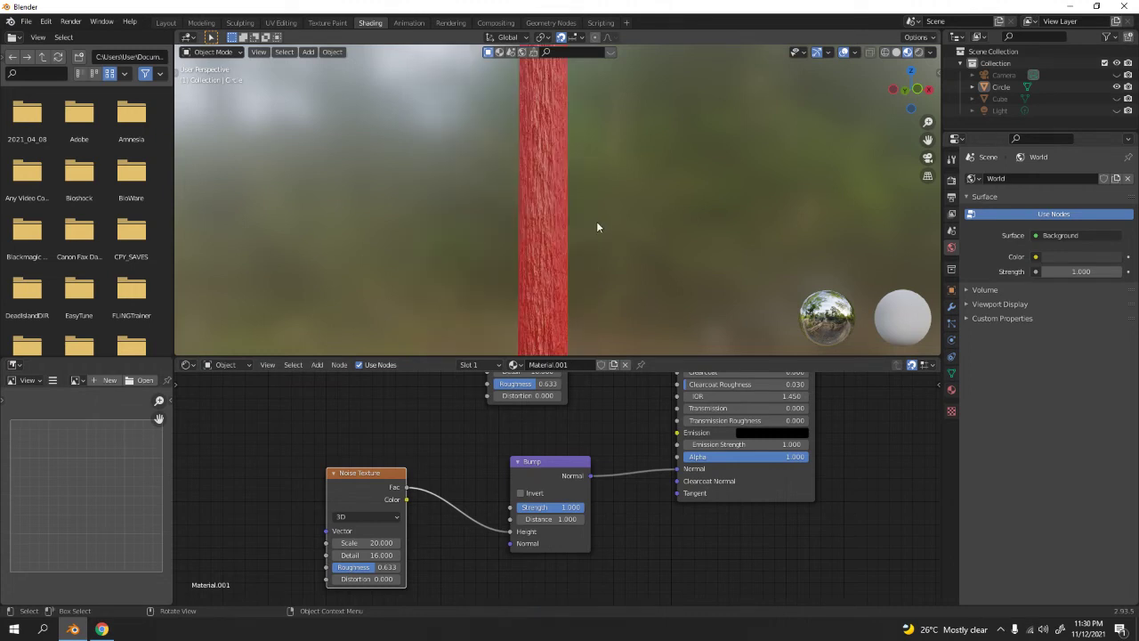
Lower the Bump node's Strength to 0.175 and check the surface relief on the column.
scroll(577, 250, down, 5)
scroll(570, 273, up, 10)
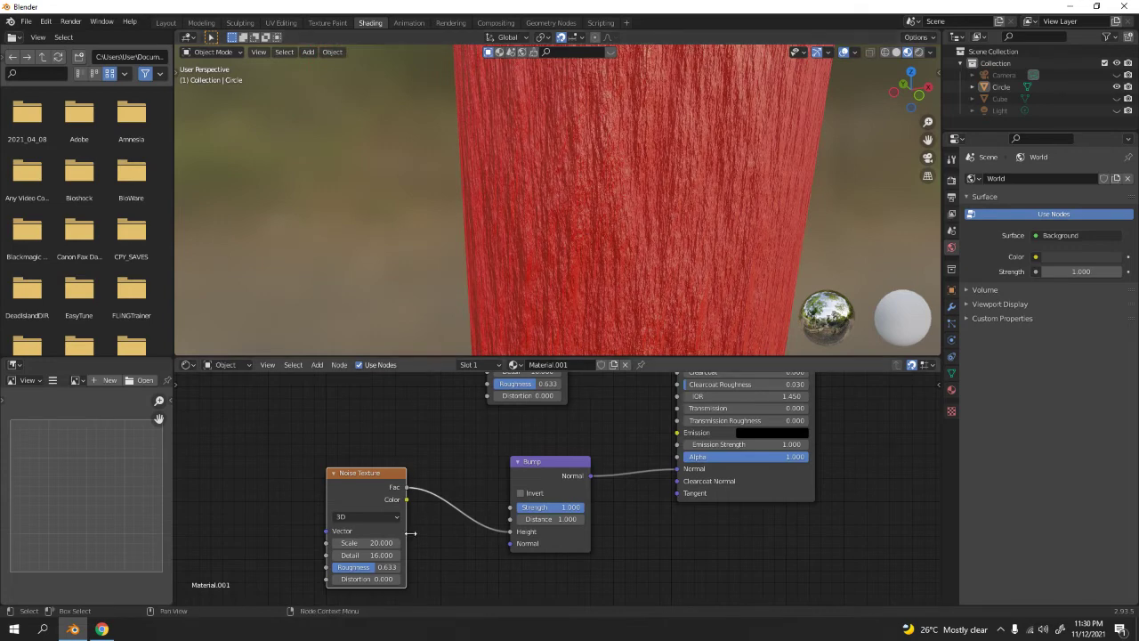
scroll(331, 543, up, 1)
middle_drag(331, 542, 439, 432)
scroll(439, 433, up, 1)
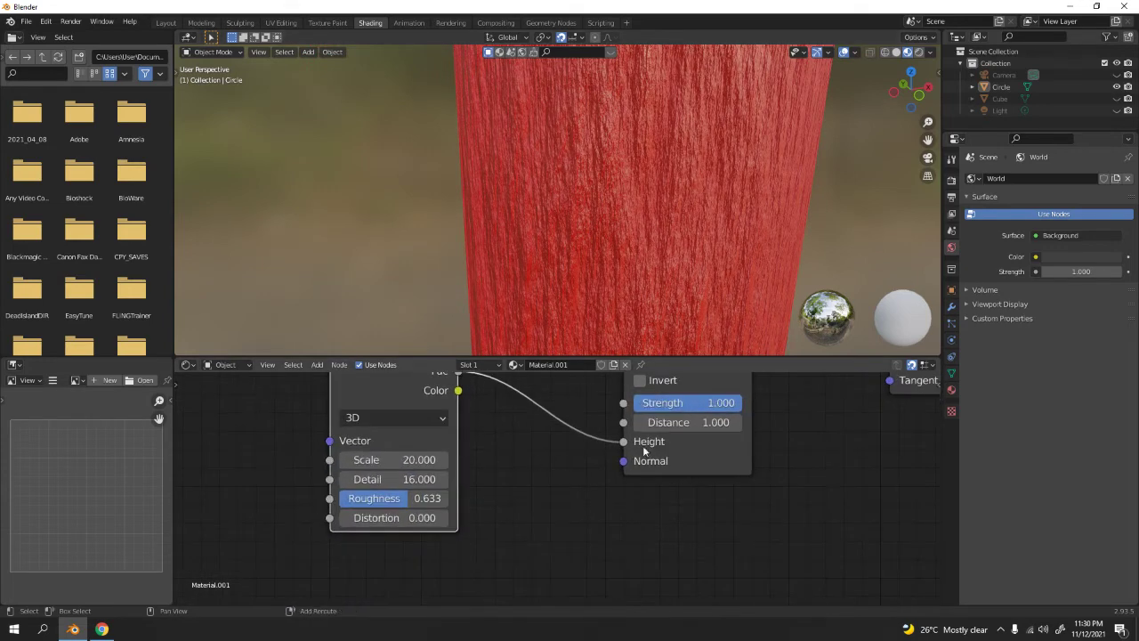
drag(720, 407, 623, 408)
scroll(654, 208, down, 5)
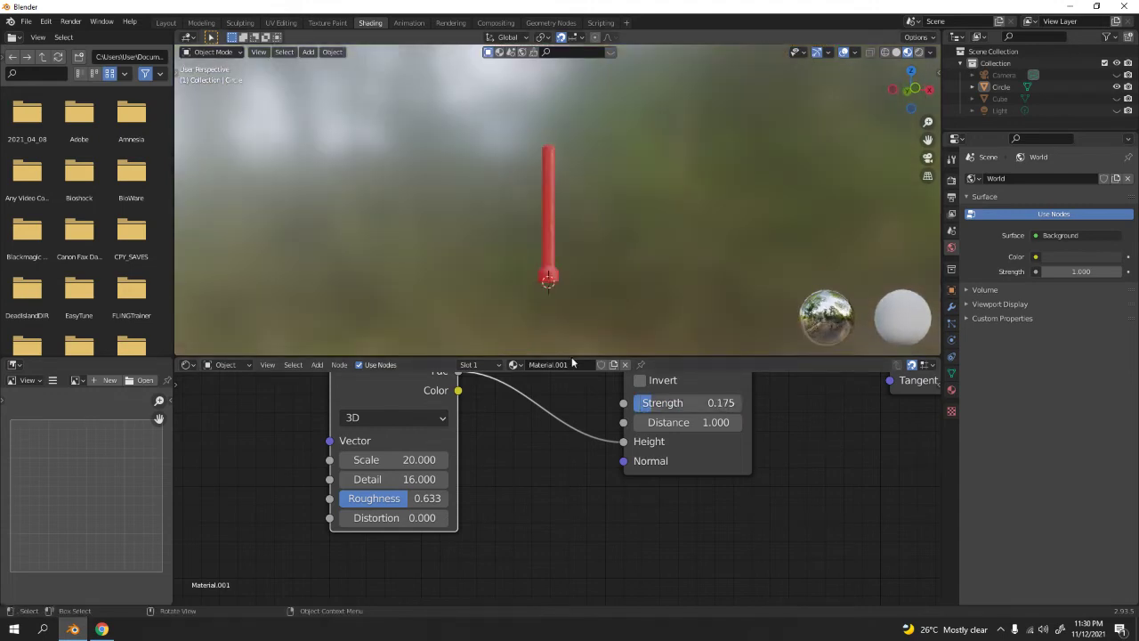
scroll(556, 254, up, 5)
scroll(536, 256, up, 3)
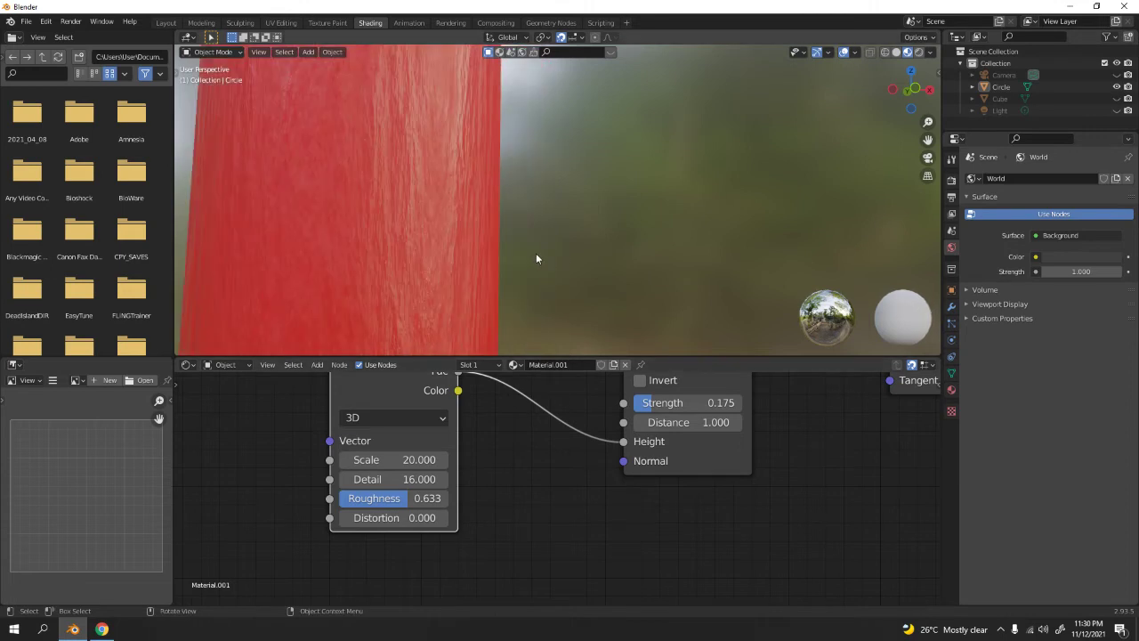
Delete the Bump node and the duplicated Noise Texture node that feeds it.
scroll(579, 401, down, 3)
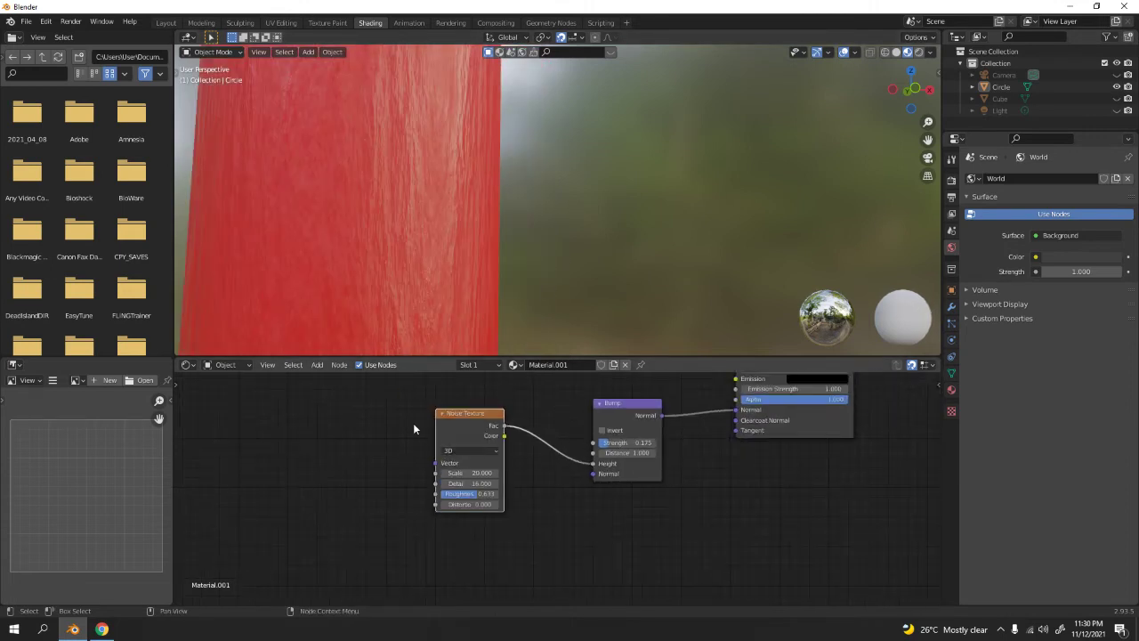
drag(414, 403, 639, 490)
key(x)
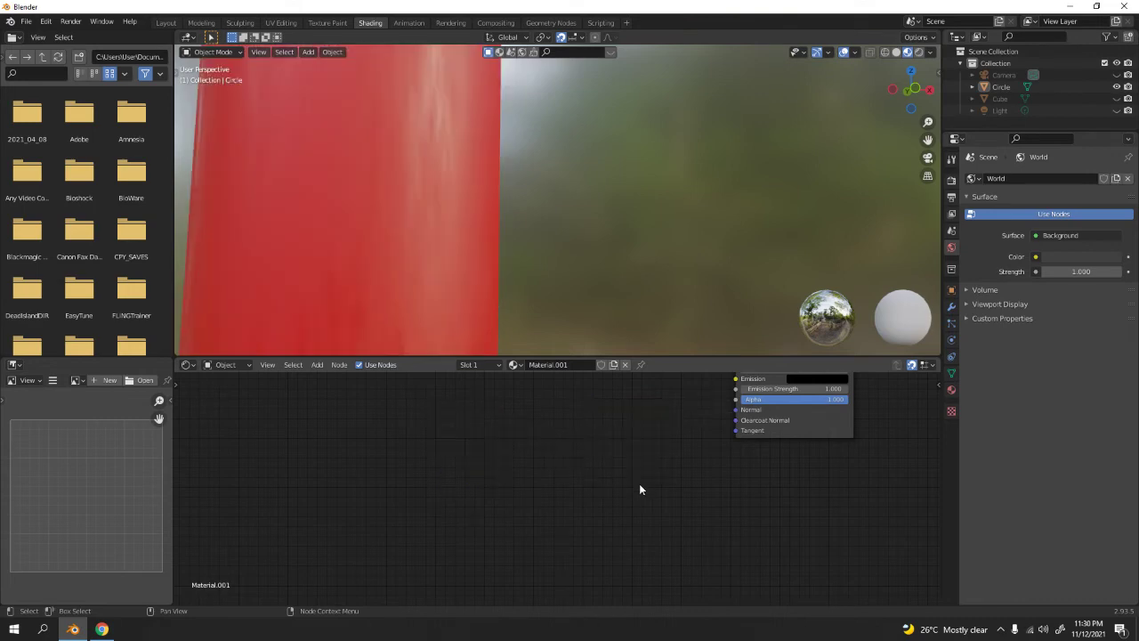
scroll(551, 261, down, 6)
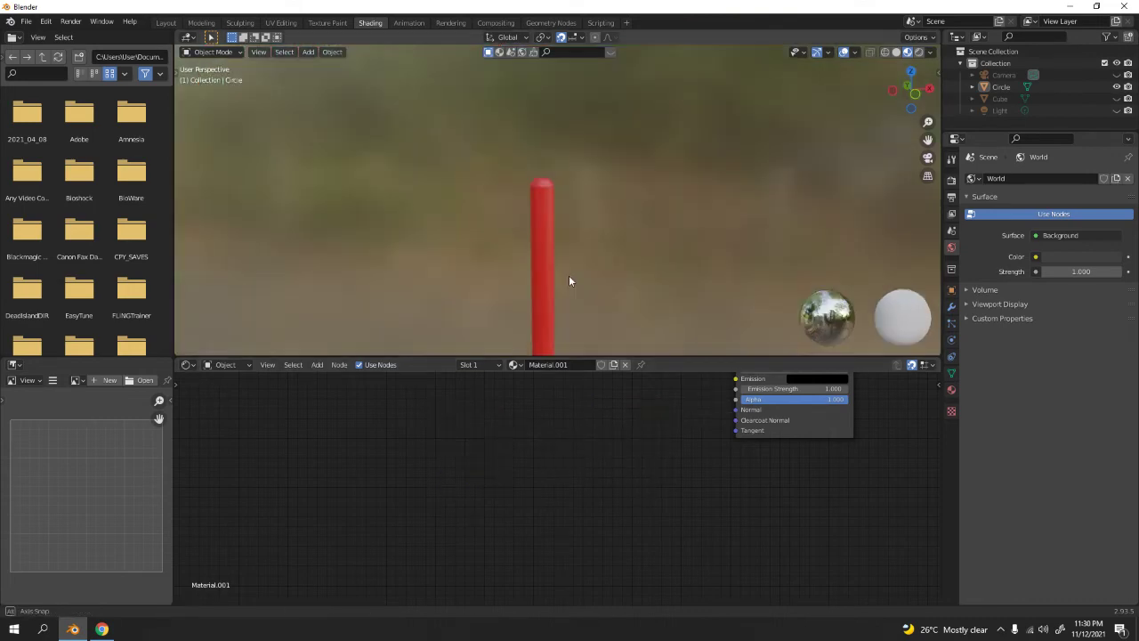
shift+middle_drag(566, 267, 567, 249)
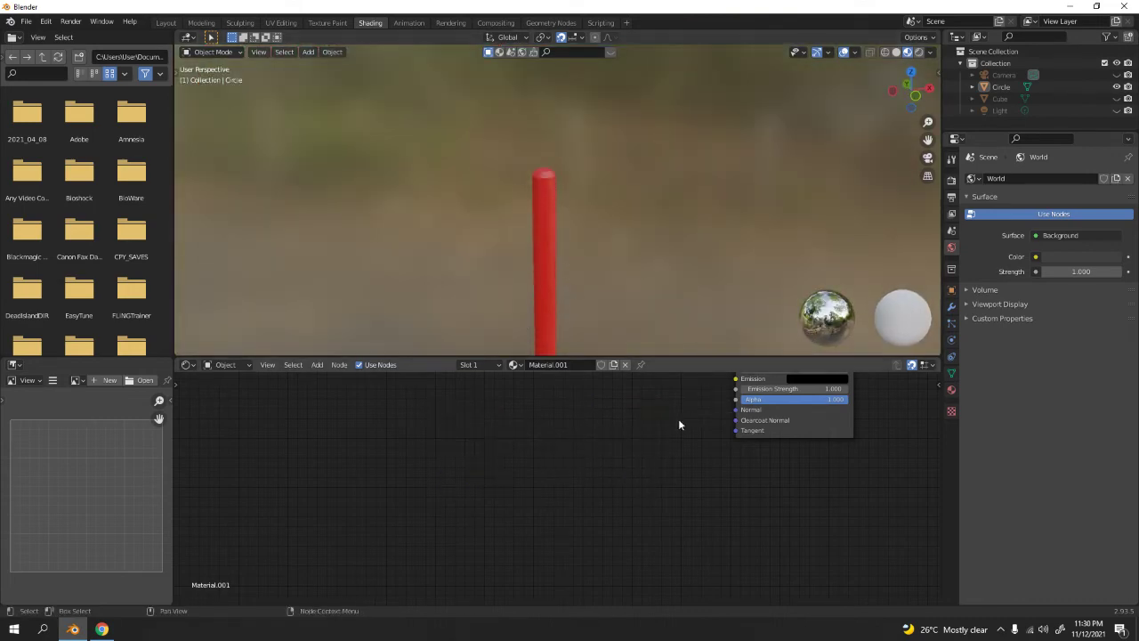
scroll(678, 418, down, 4)
middle_drag(674, 456, 652, 564)
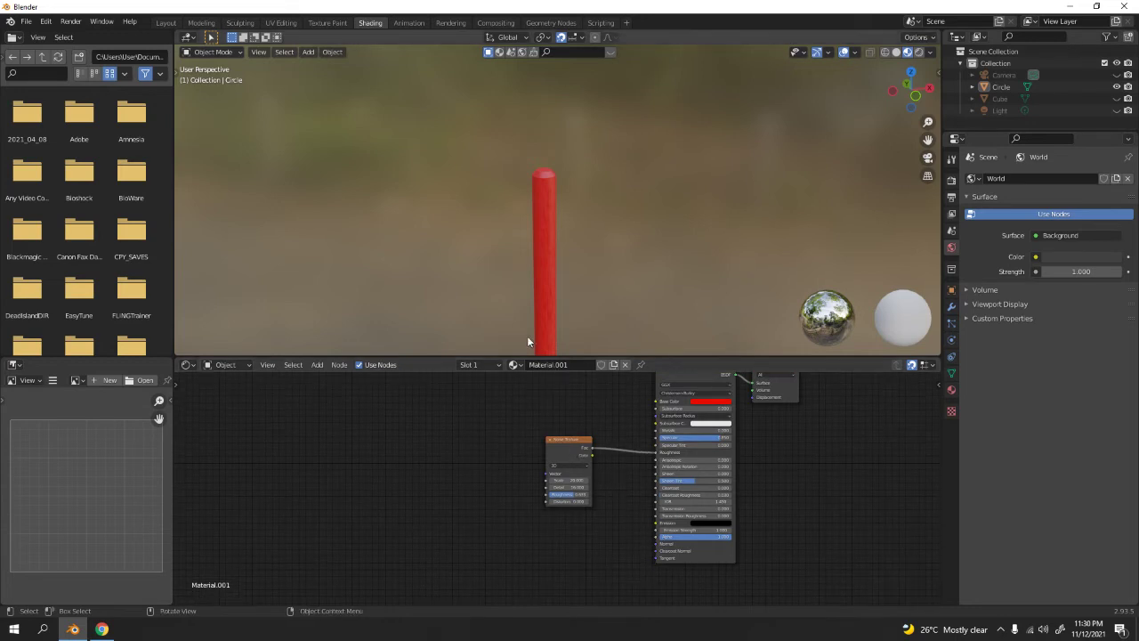
Select three alternating face rings around the upper shaft of the column in face mode, leaving one ring between each.
click(544, 293)
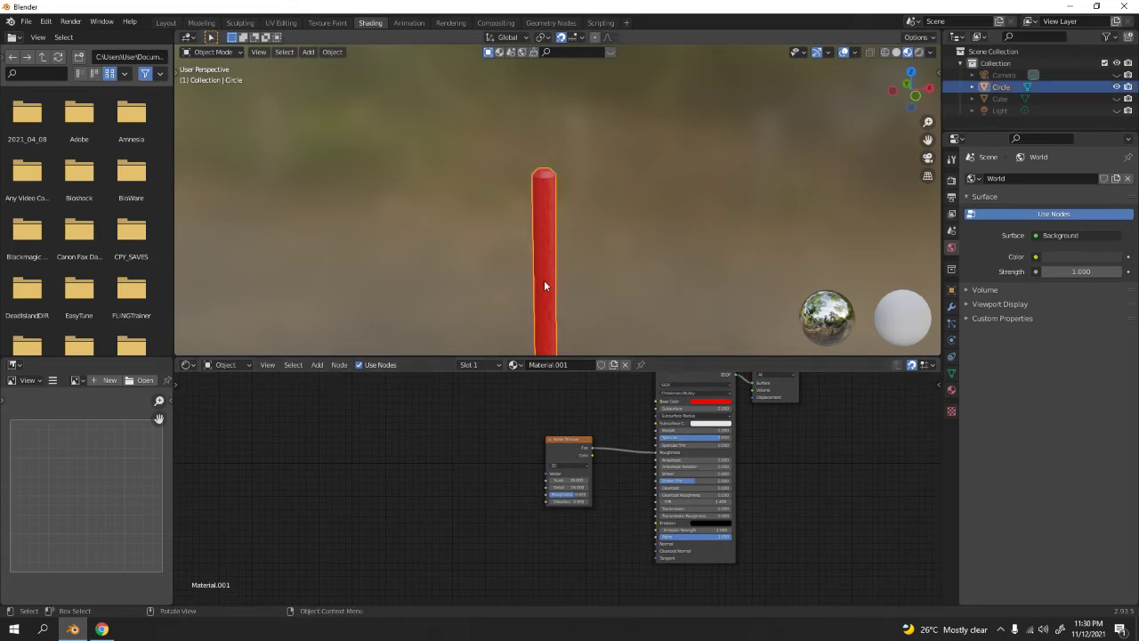
key(KP_1)
key(Tab)
scroll(548, 284, up, 4)
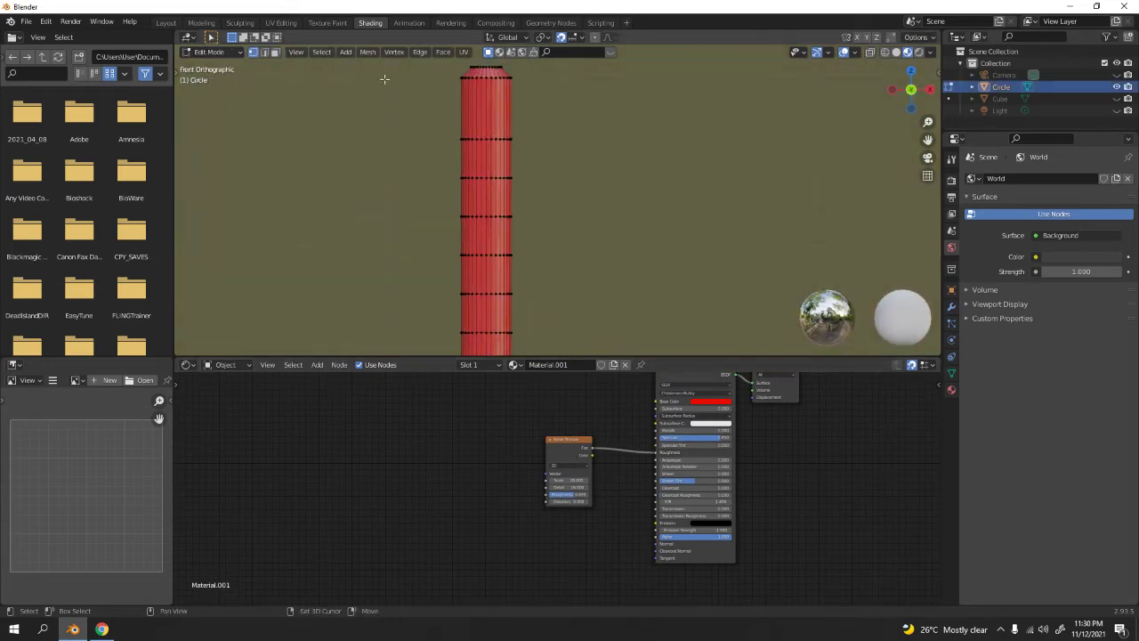
click(274, 55)
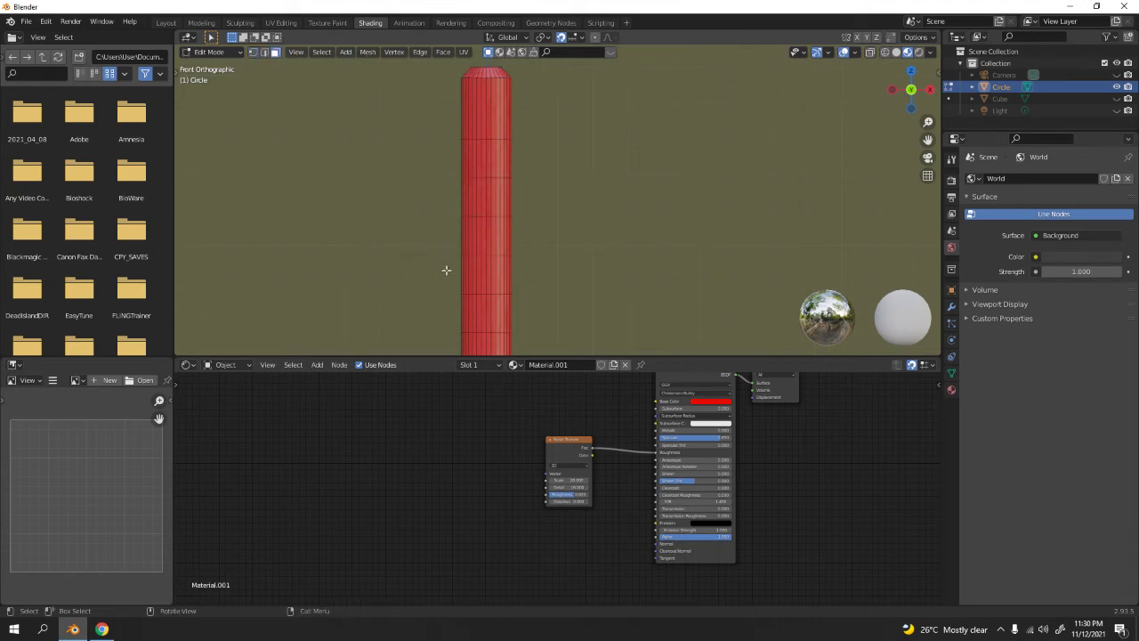
alt+click(504, 317)
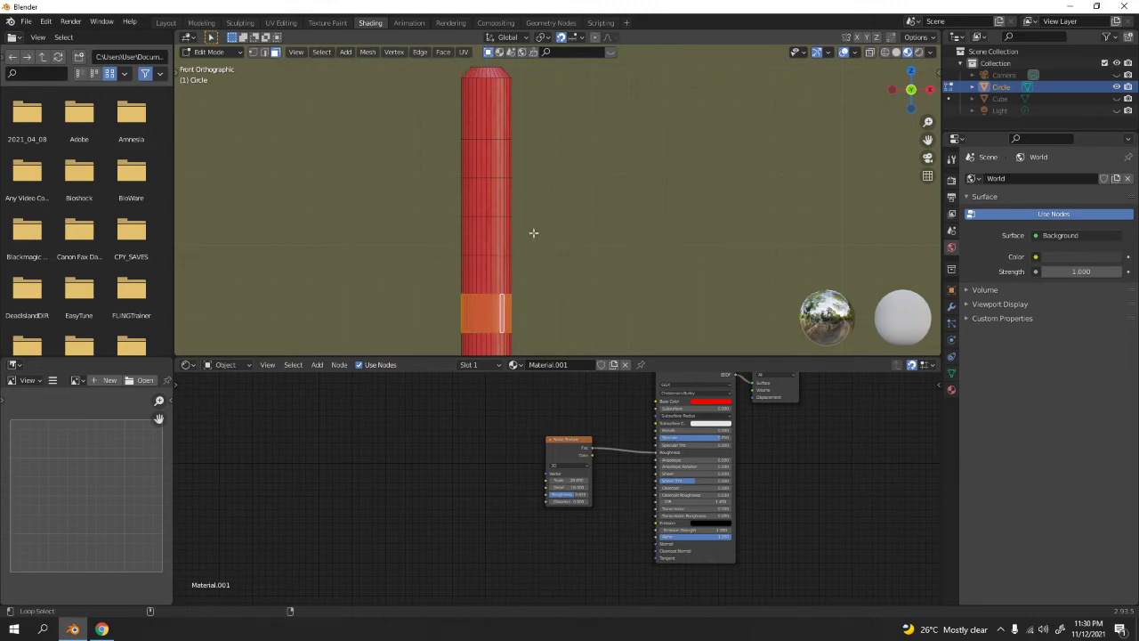
alt+shift+click(503, 214)
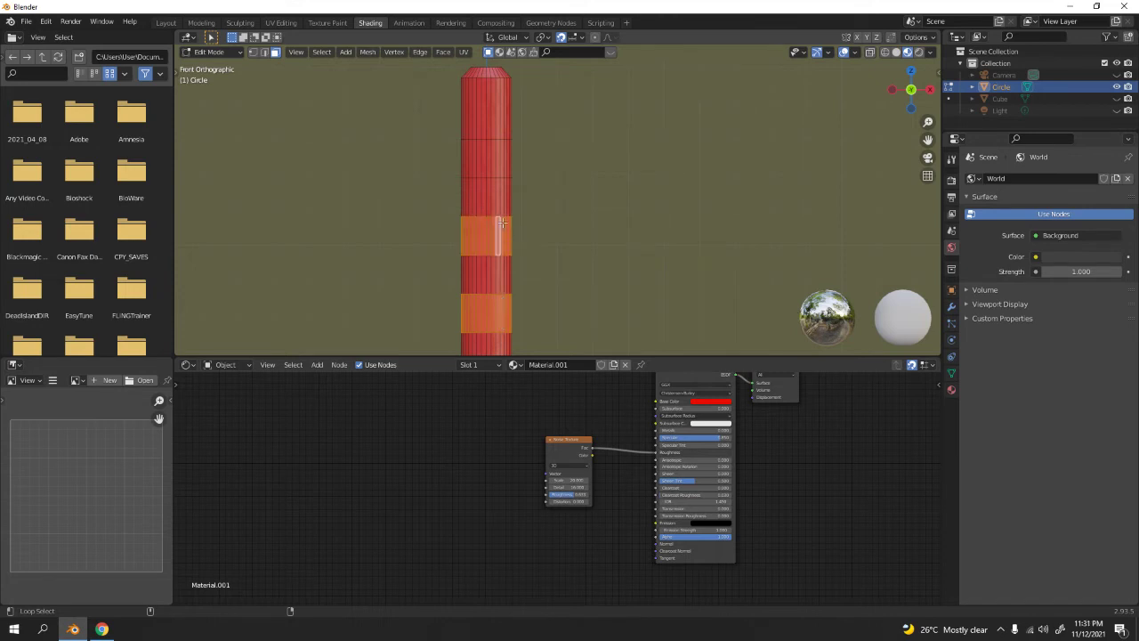
alt+shift+click(498, 156)
scroll(503, 196, down, 5)
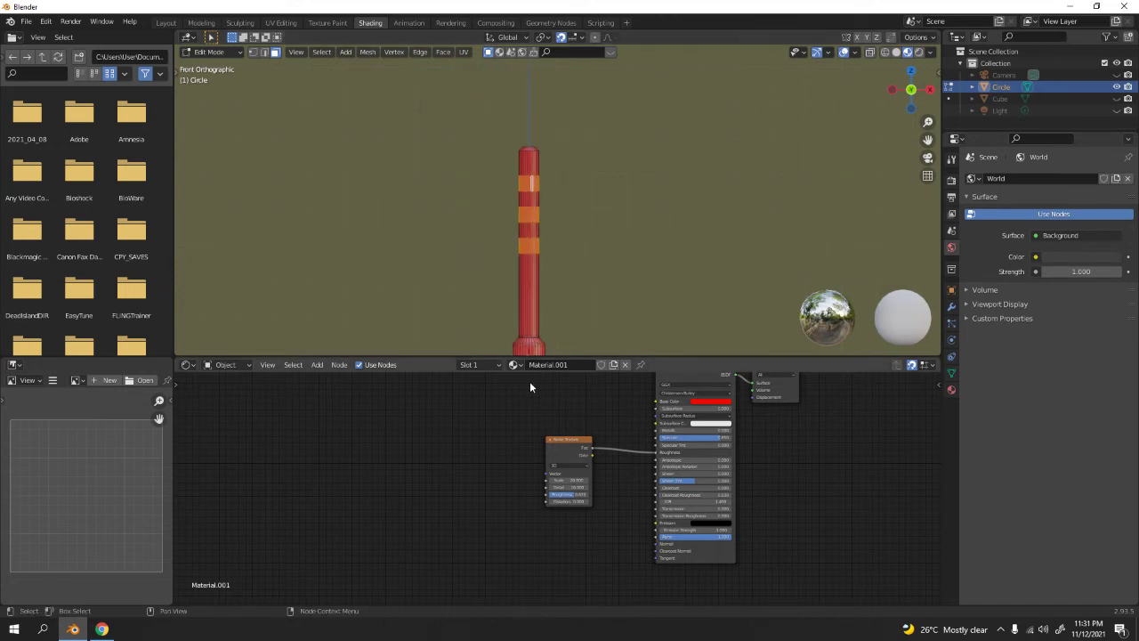
Add a second material slot with a new default white material, assign it to the selected rings, and return to Object Mode.
click(474, 365)
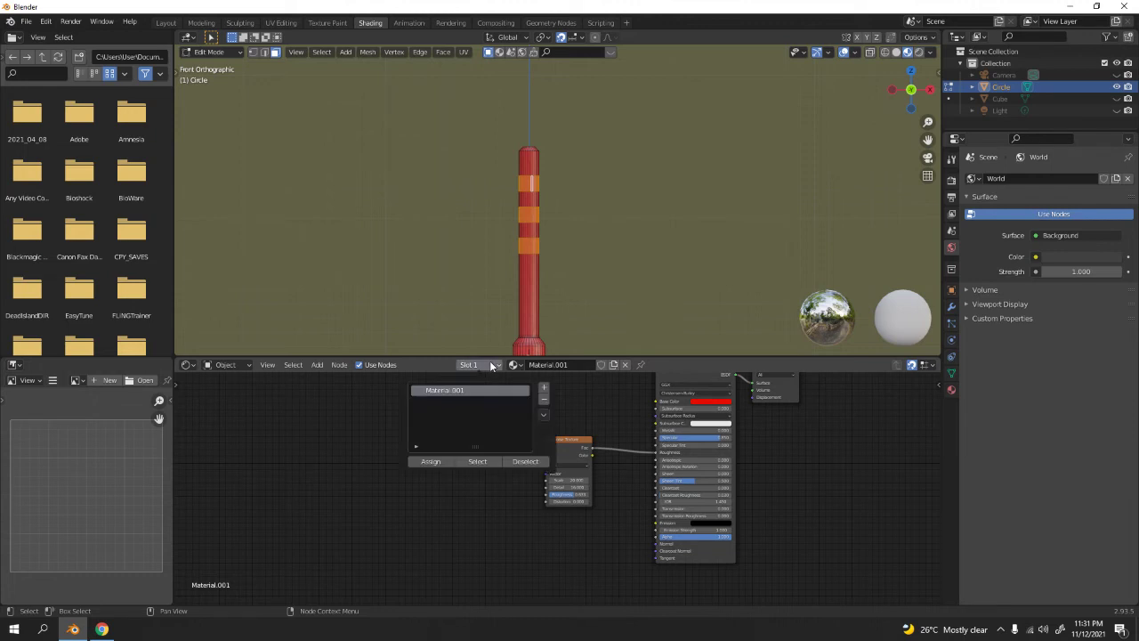
click(544, 387)
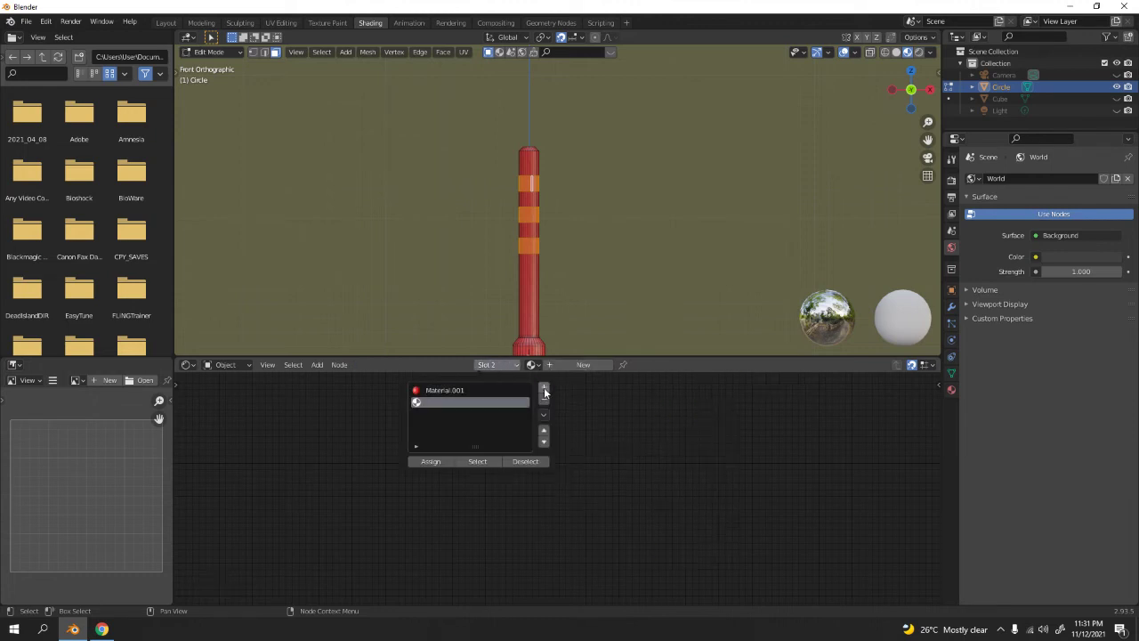
click(561, 365)
click(480, 365)
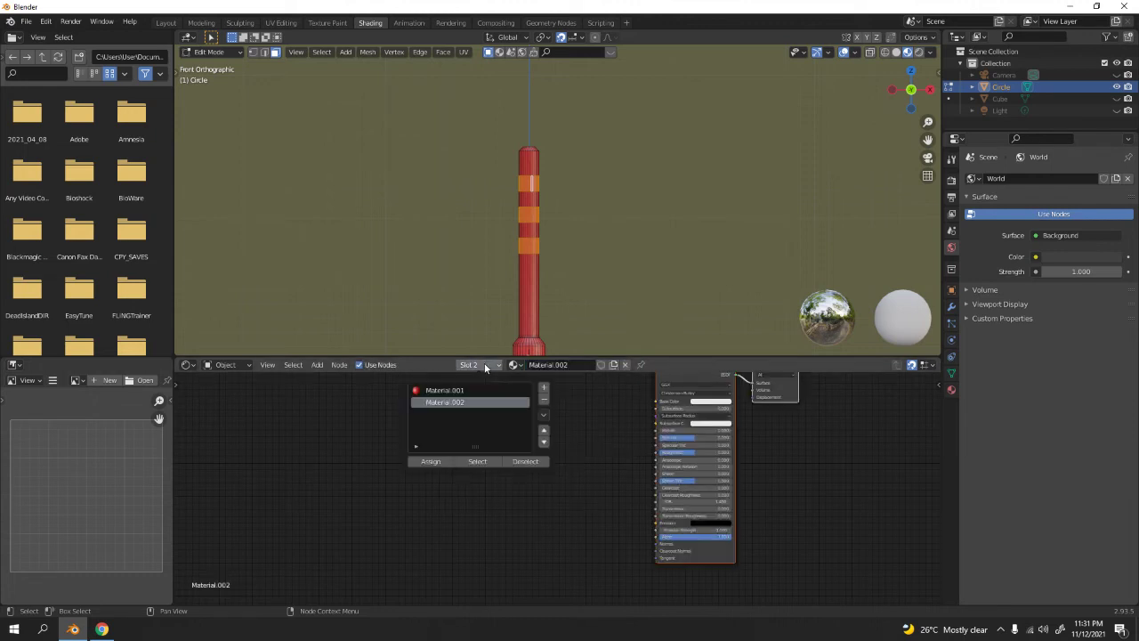
click(443, 461)
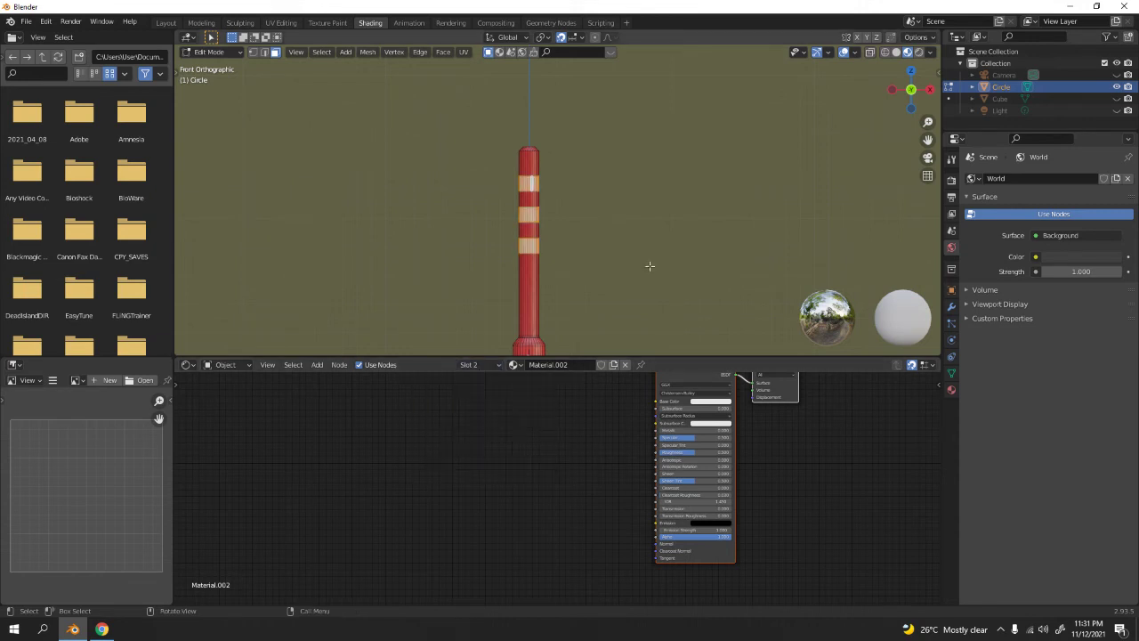
key(Tab)
middle_drag(646, 259, 623, 234)
scroll(615, 249, up, 8)
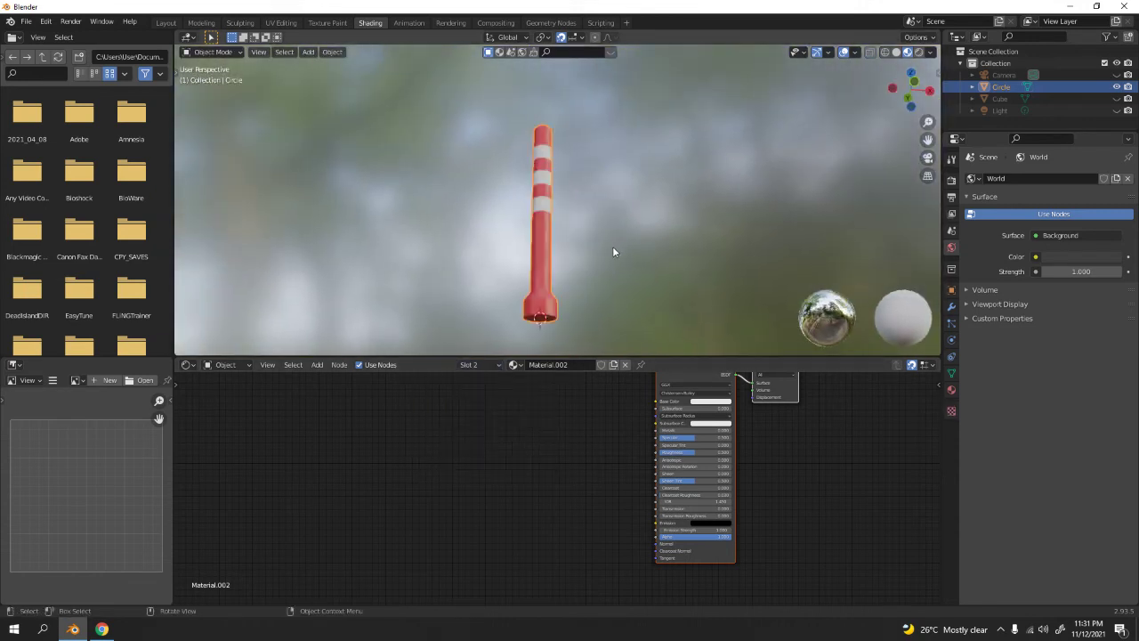
Examine the red and white bands up close and the new material's Principled shader settings.
middle_drag(695, 468, 673, 553)
middle_drag(534, 196, 587, 178)
scroll(556, 211, up, 2)
scroll(661, 469, up, 4)
middle_drag(706, 495, 525, 455)
scroll(557, 450, up, 7)
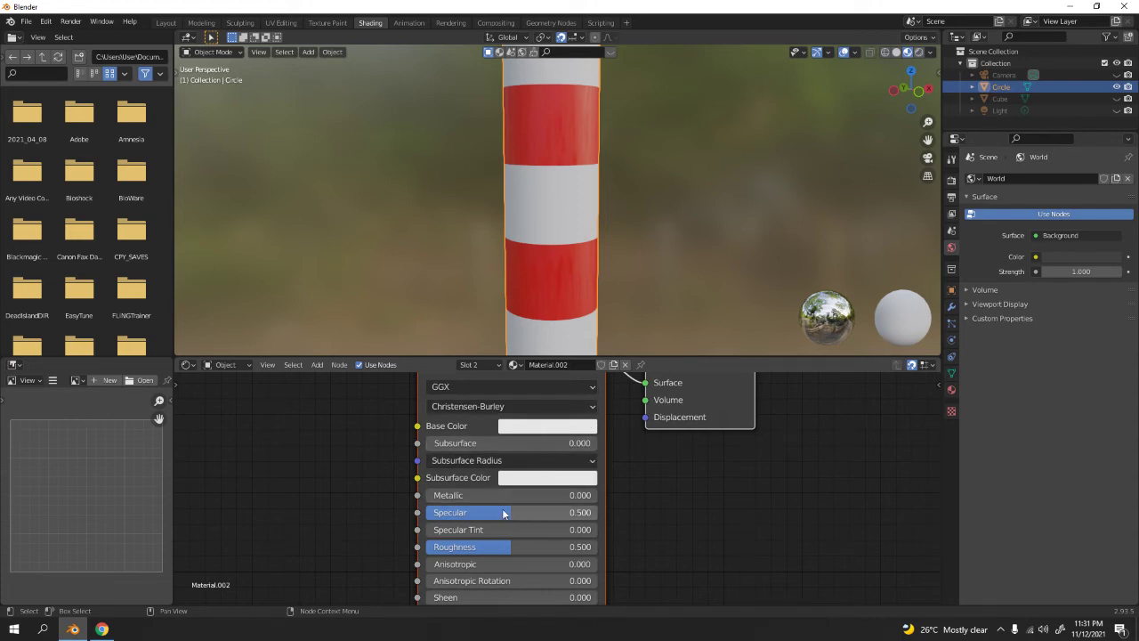
scroll(560, 257, down, 4)
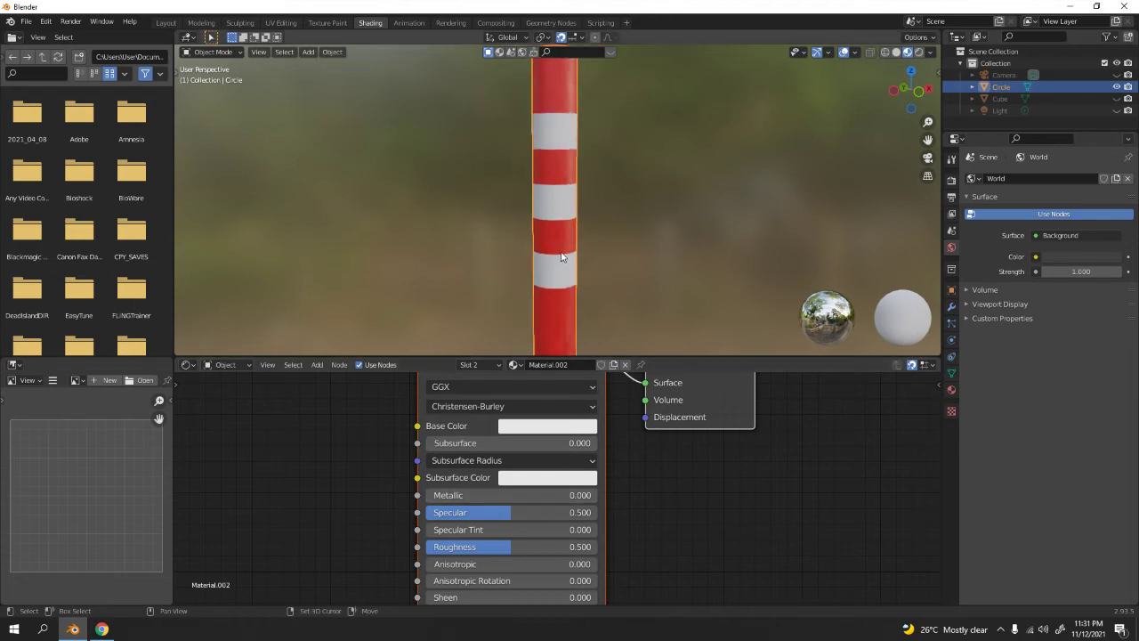
scroll(561, 257, up, 5)
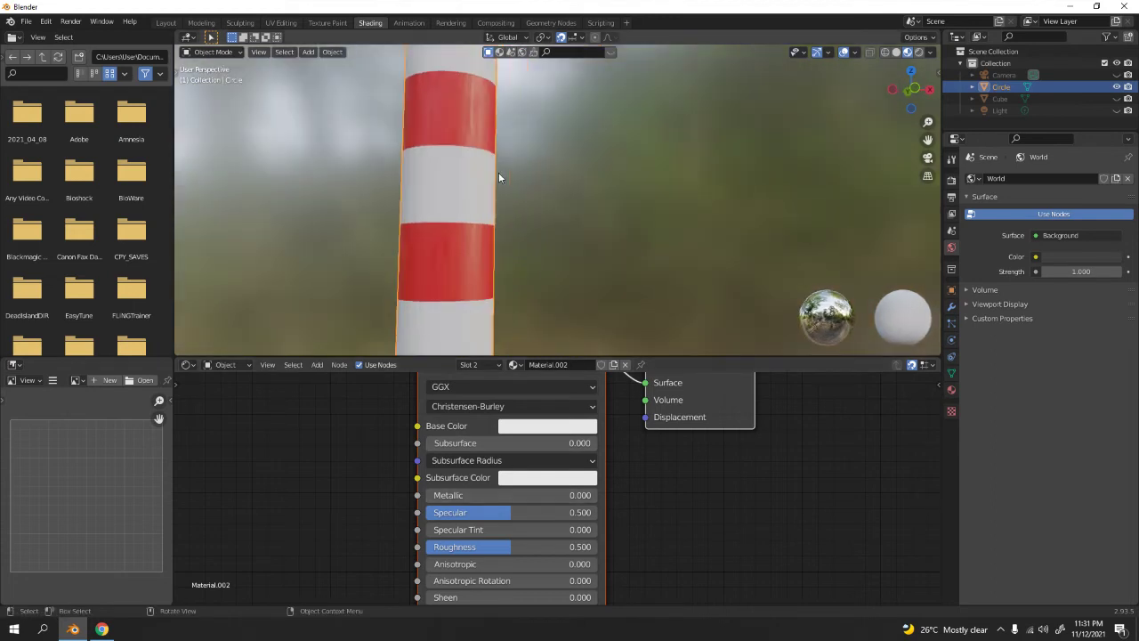
scroll(499, 172, down, 5)
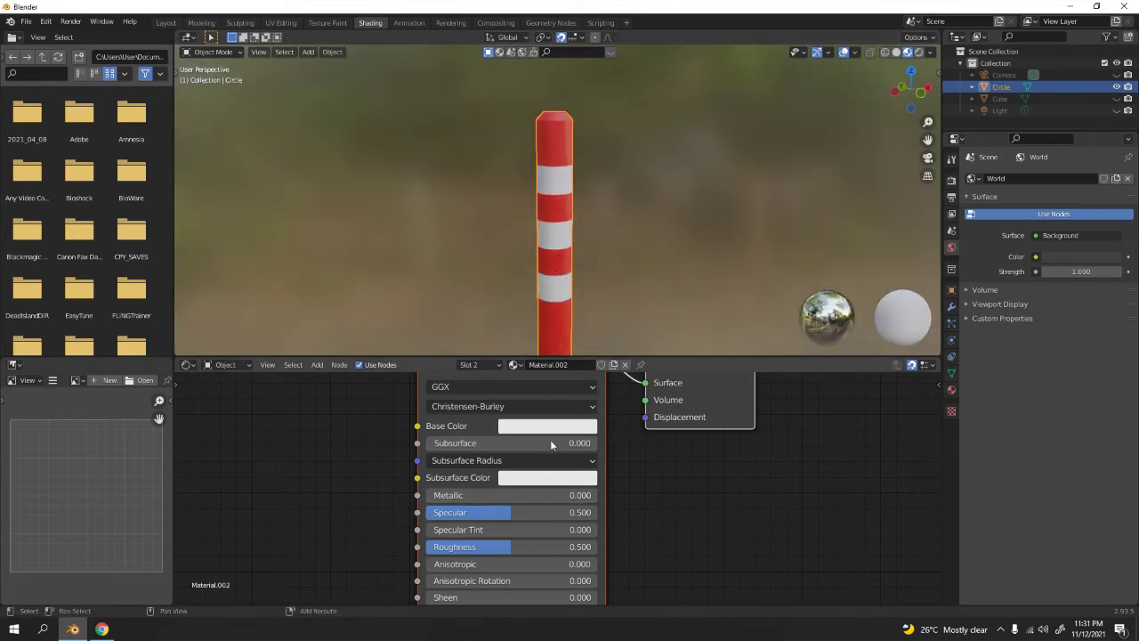
Set the white material's Roughness to 0.000 and Specular to 1.000, and check the bands on the column.
middle_drag(542, 441, 523, 369)
scroll(468, 477, up, 2)
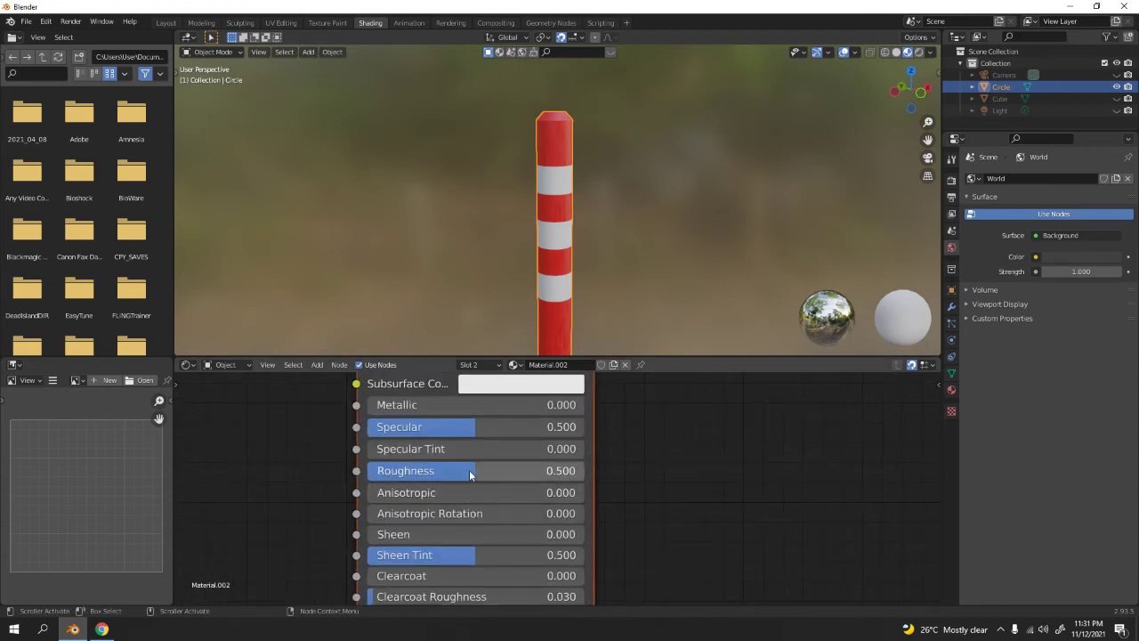
drag(470, 476, 366, 472)
scroll(590, 289, up, 5)
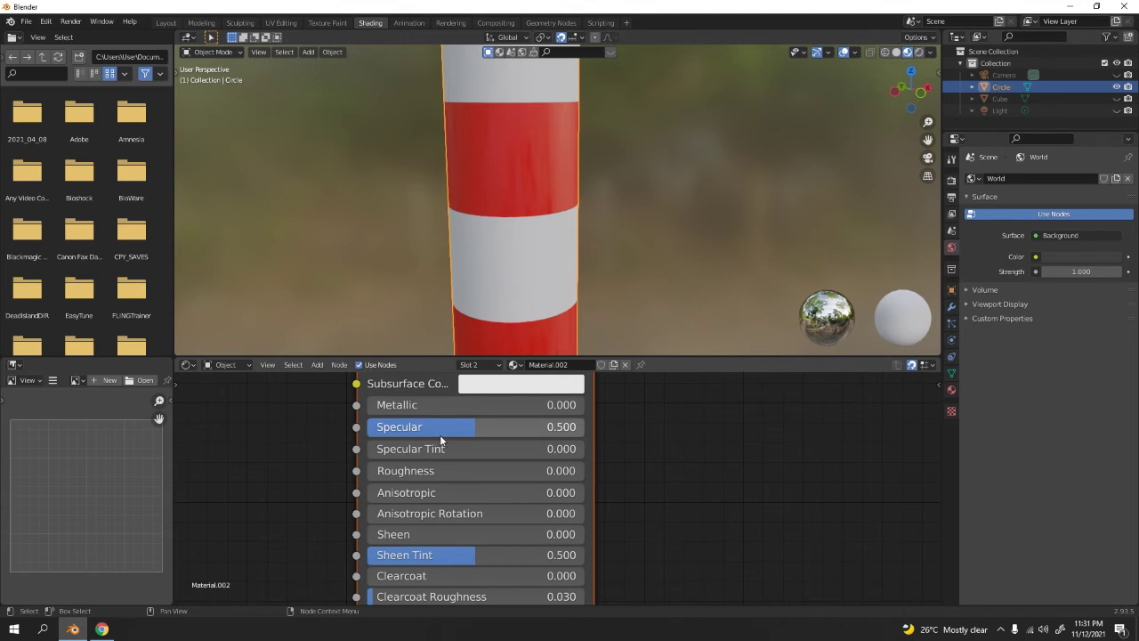
drag(440, 434, 605, 429)
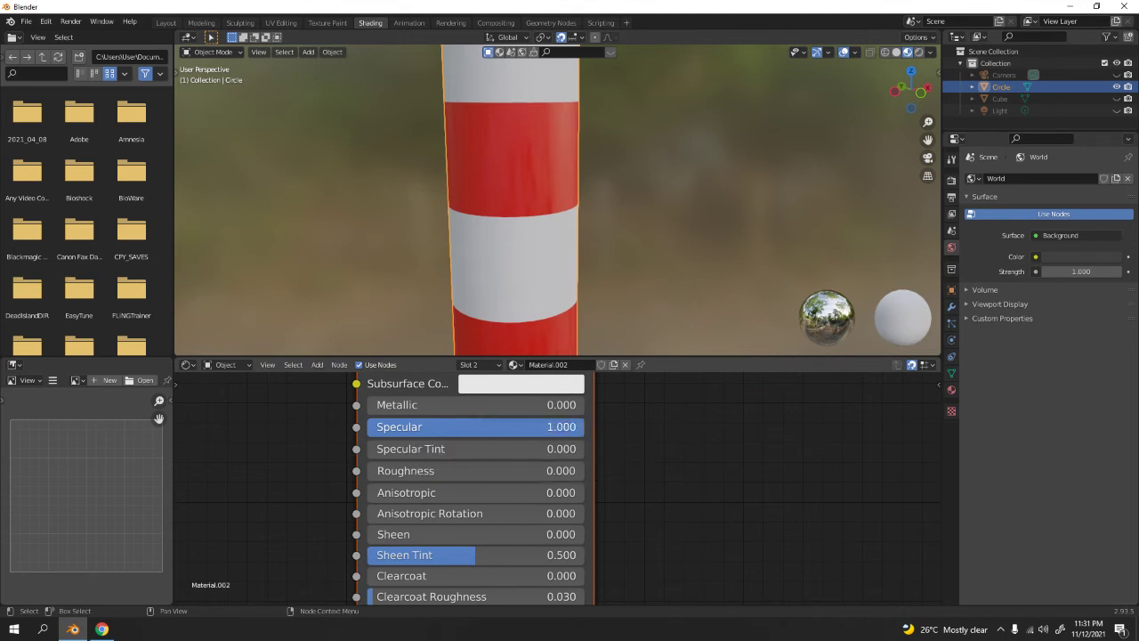
scroll(621, 201, down, 5)
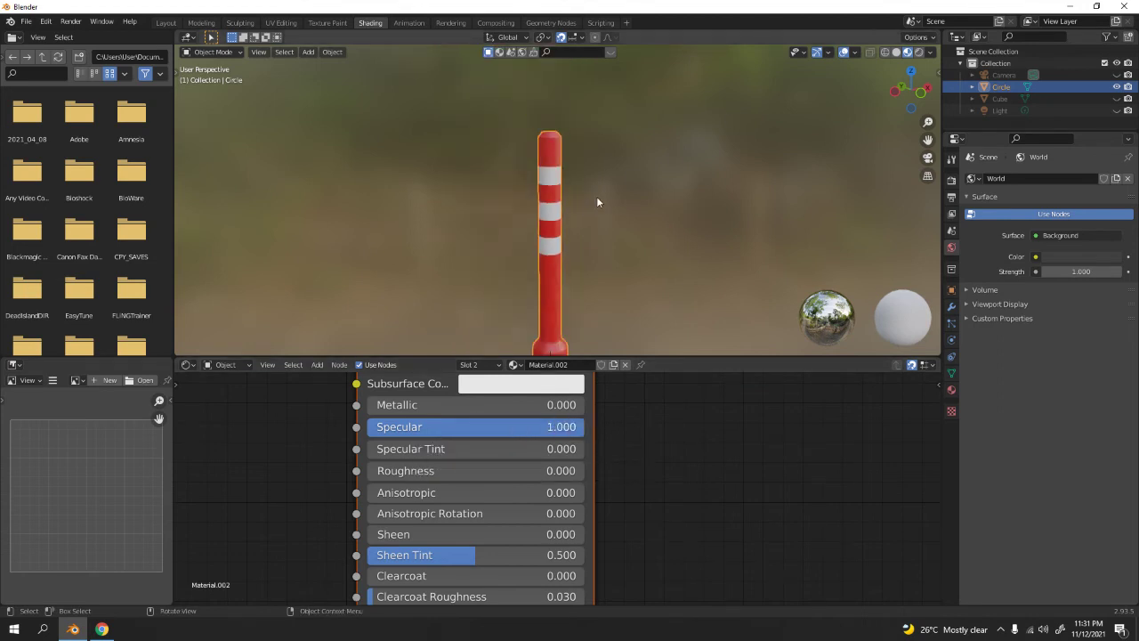
middle_drag(618, 184, 596, 134)
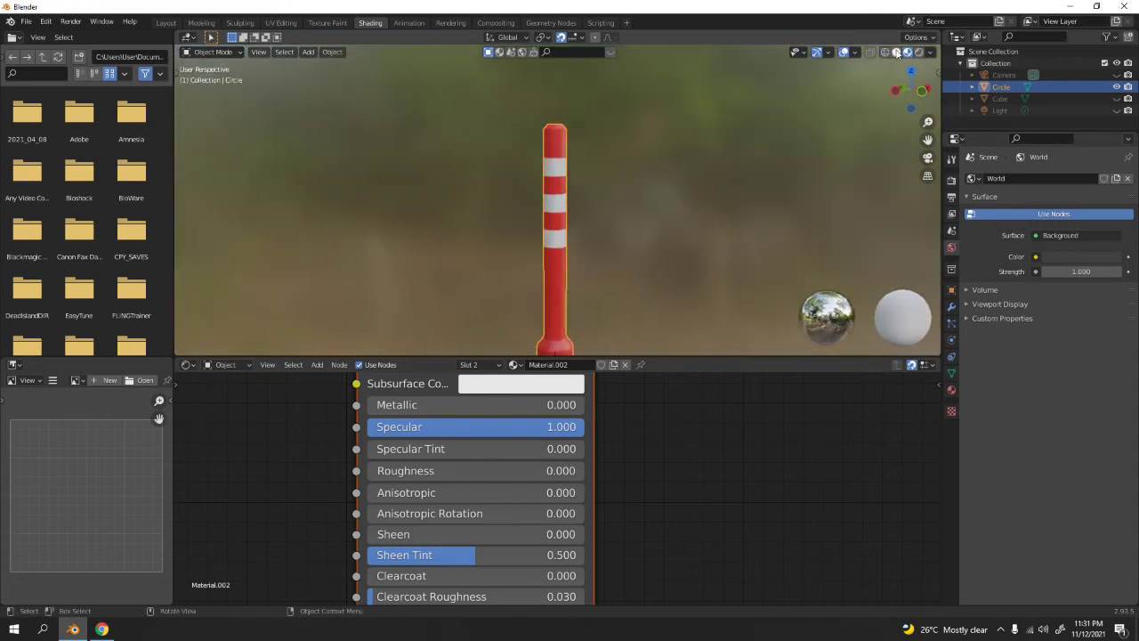
Switch to the Layout workspace and unhide the cube at the column's base.
scroll(600, 262, down, 2)
middle_drag(600, 262, 538, 248)
scroll(538, 248, up, 5)
click(165, 22)
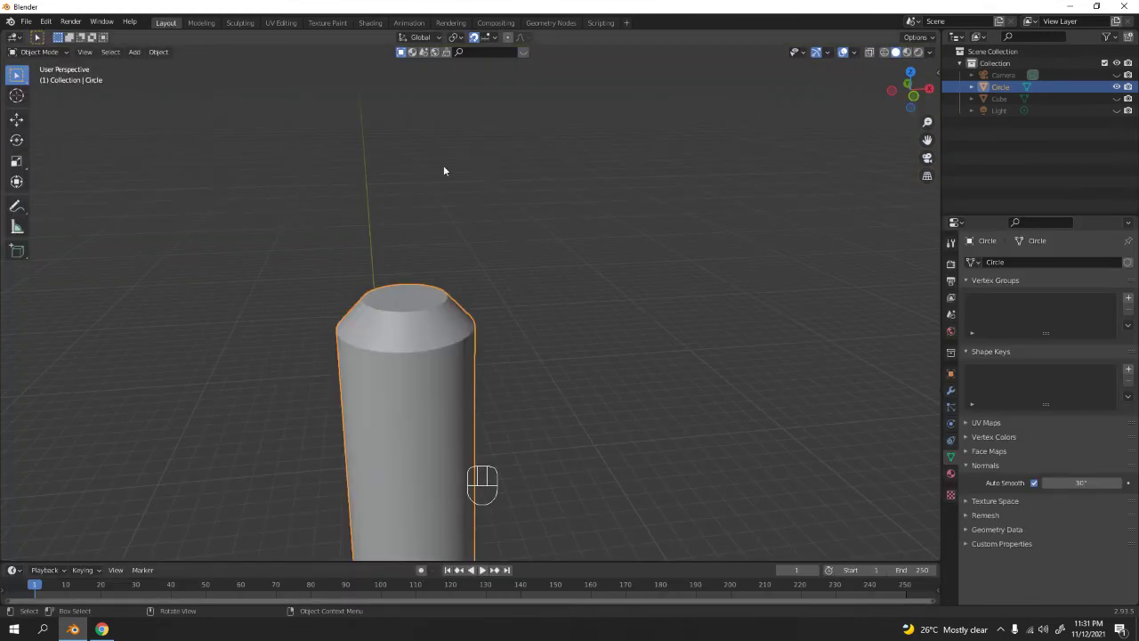
scroll(508, 213, down, 3)
scroll(550, 263, down, 3)
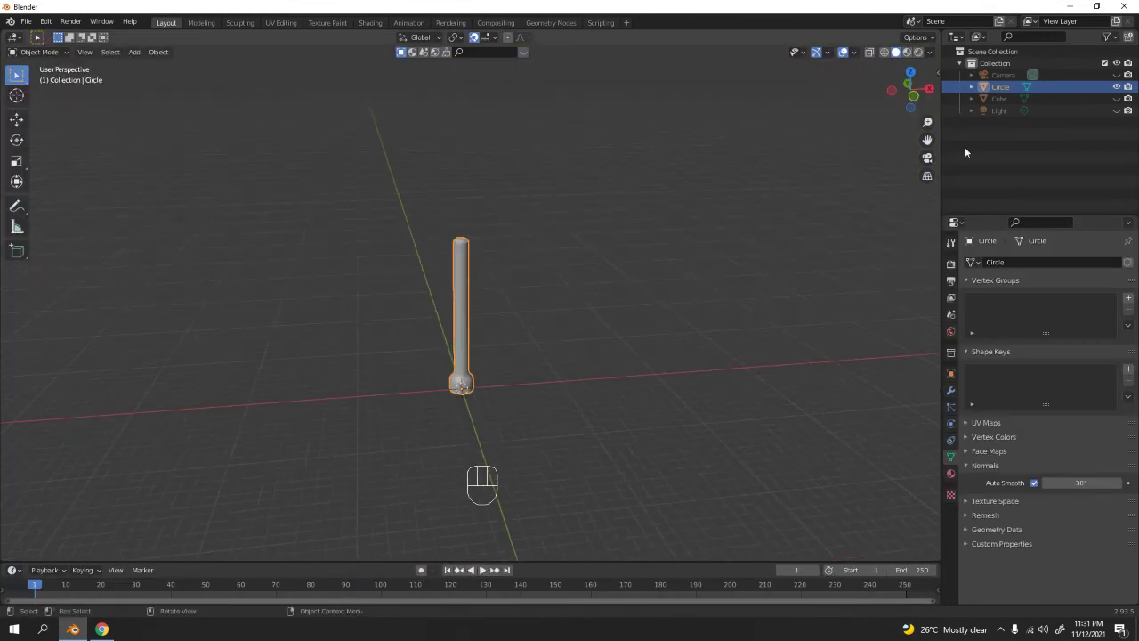
click(1118, 100)
scroll(544, 398, up, 2)
shift+middle_drag(545, 399, 507, 287)
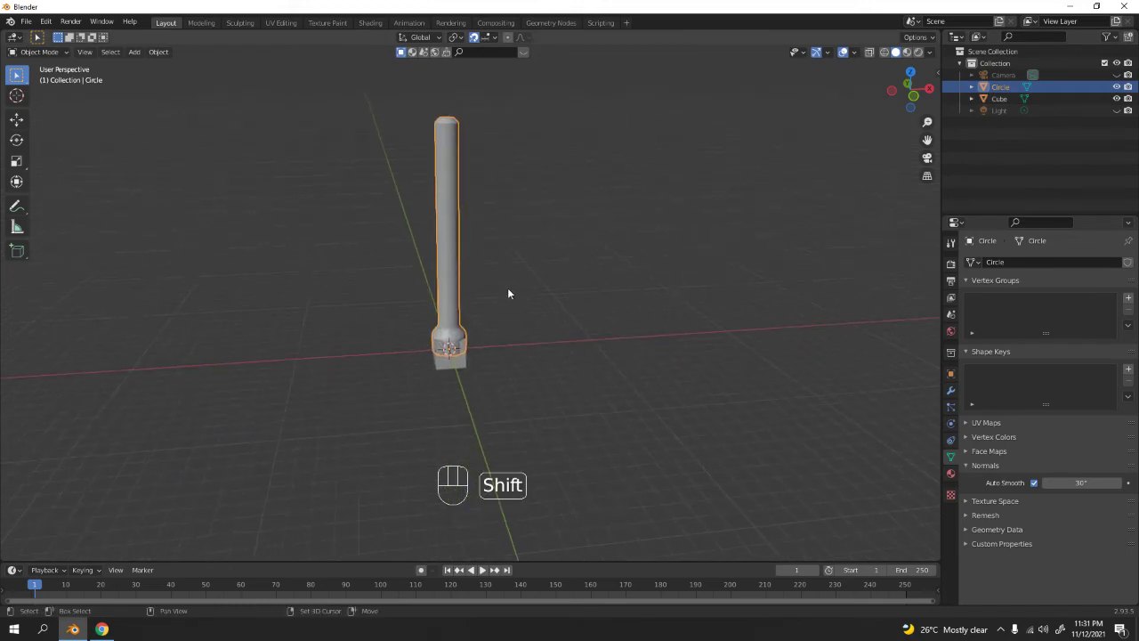
Flatten the cube along Z and widen it in X and Y into a thin square floor plate beneath the column.
click(435, 386)
click(447, 360)
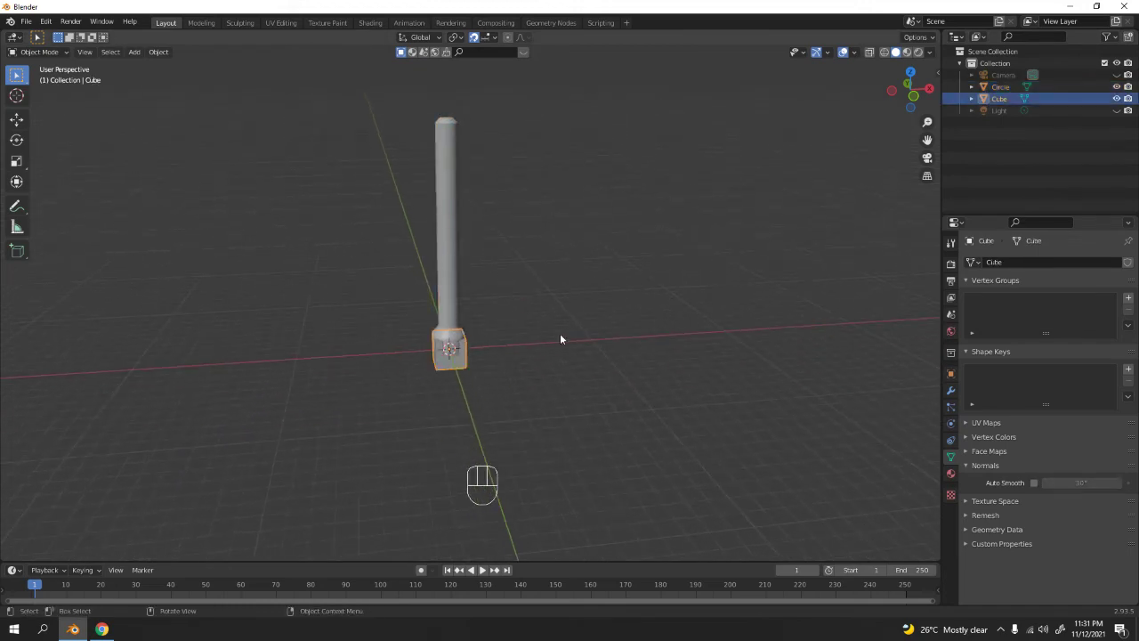
key(s)
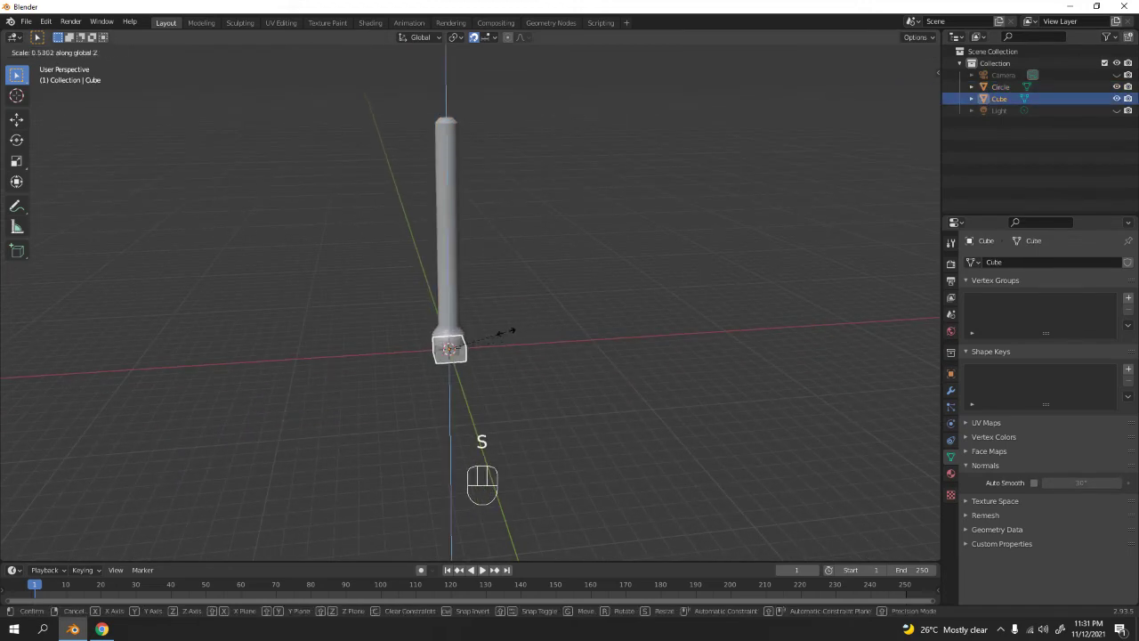
click(470, 345)
key(s)
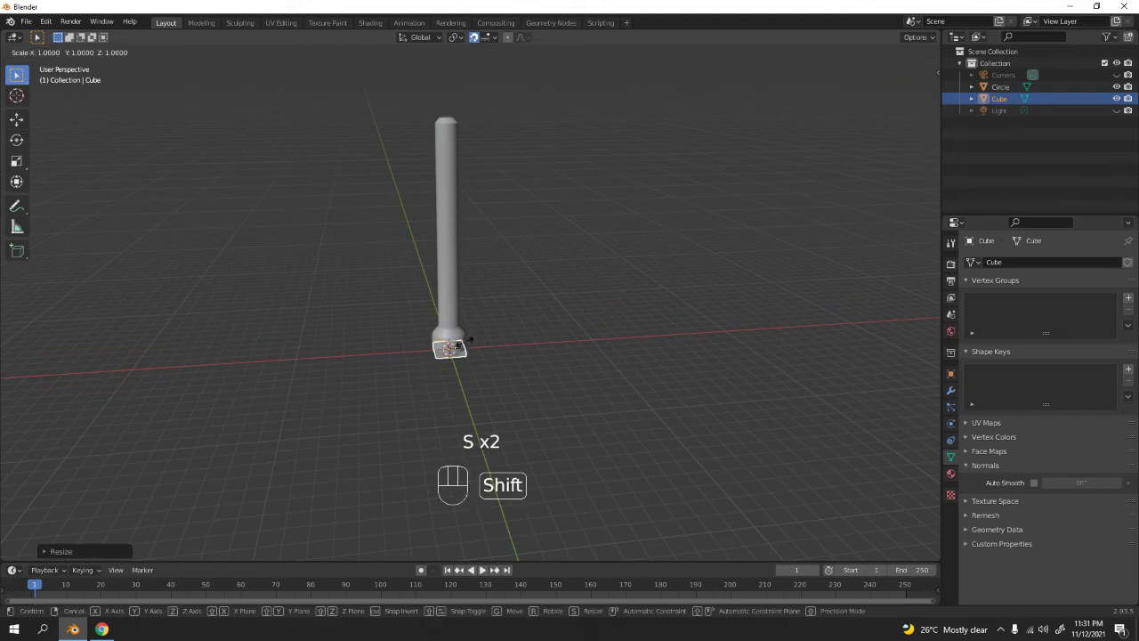
key(shift+z)
click(566, 335)
click(567, 252)
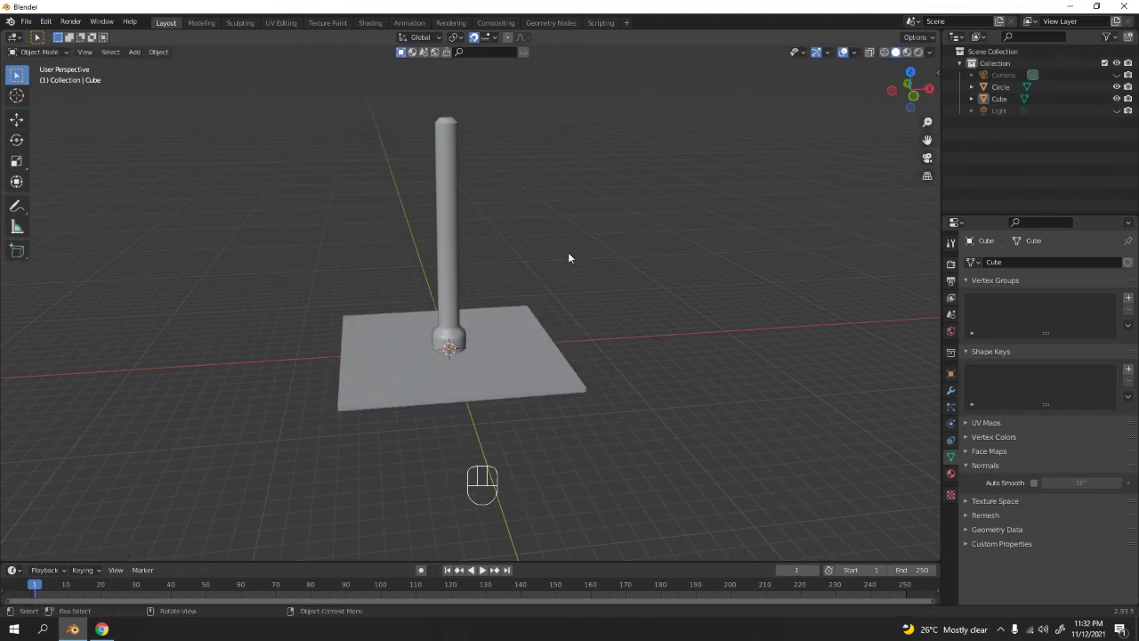
Show the scene in rendered viewport shading and unhide the light.
scroll(568, 251, down, 4)
middle_drag(567, 251, 628, 233)
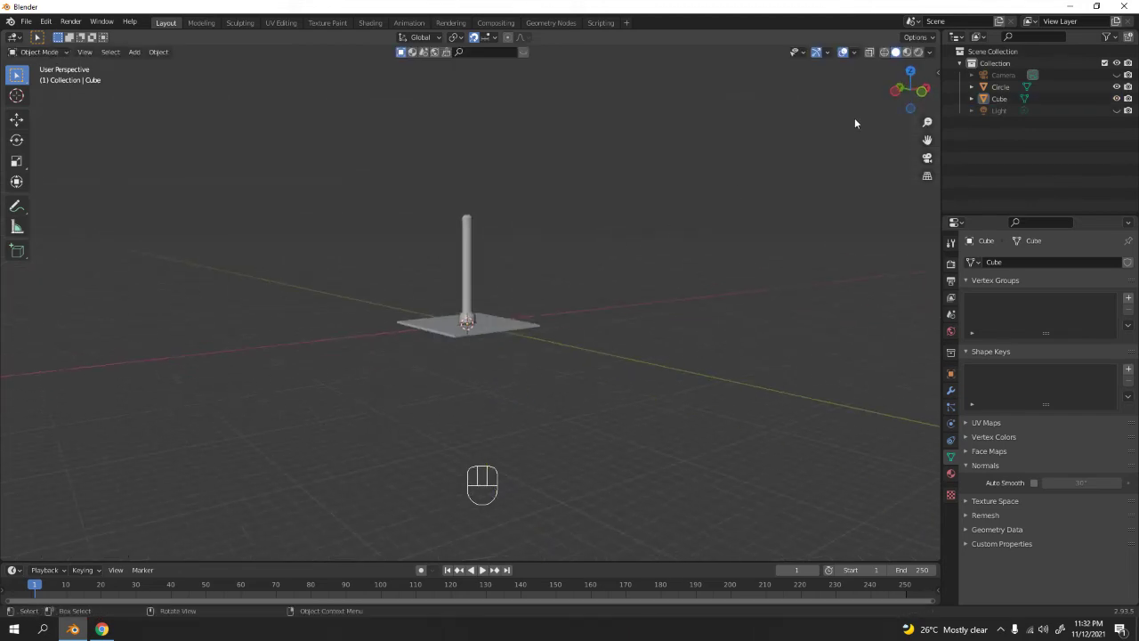
click(915, 56)
scroll(684, 154, up, 3)
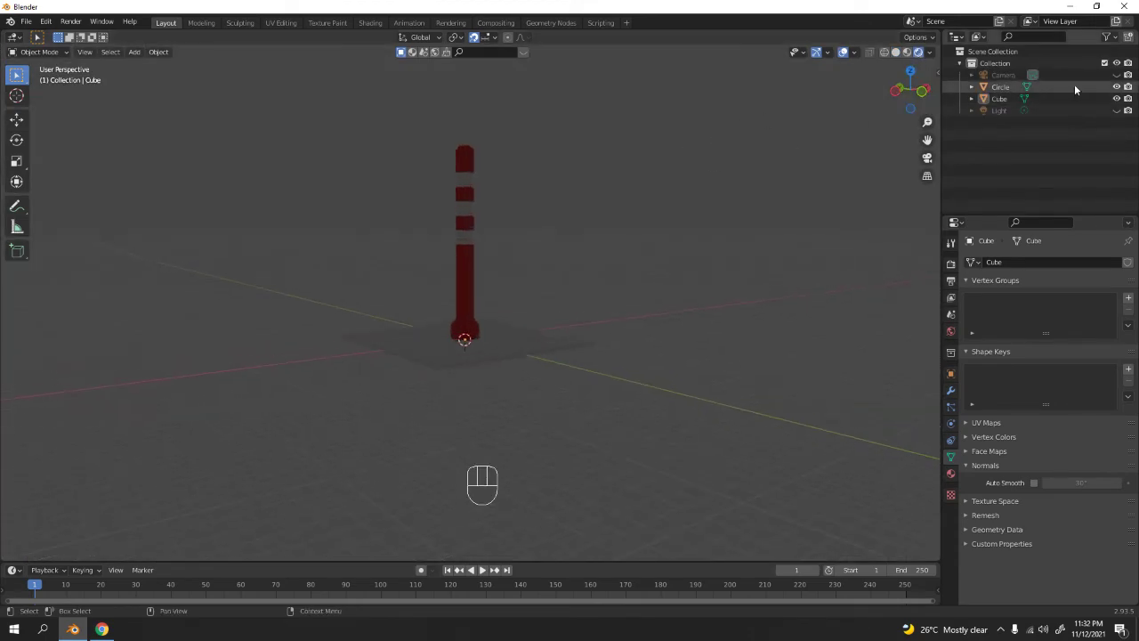
click(1118, 111)
Raise the light along Z to near the column's top and move it about 7 m along X away from the column.
click(493, 265)
key(g)
key(z)
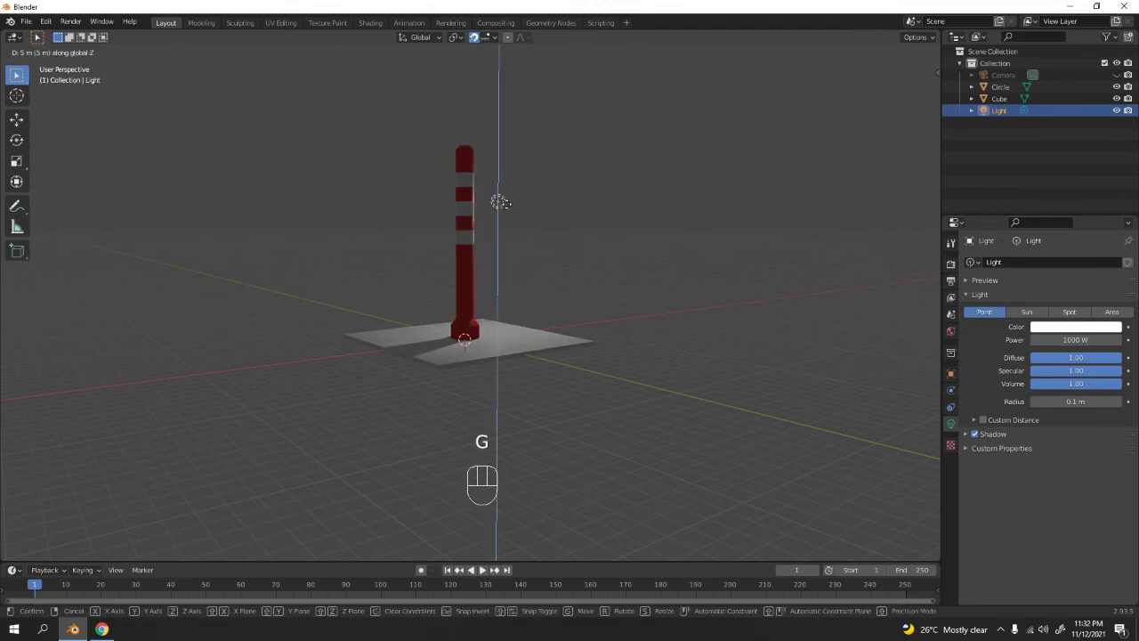
click(501, 183)
key(g)
key(x)
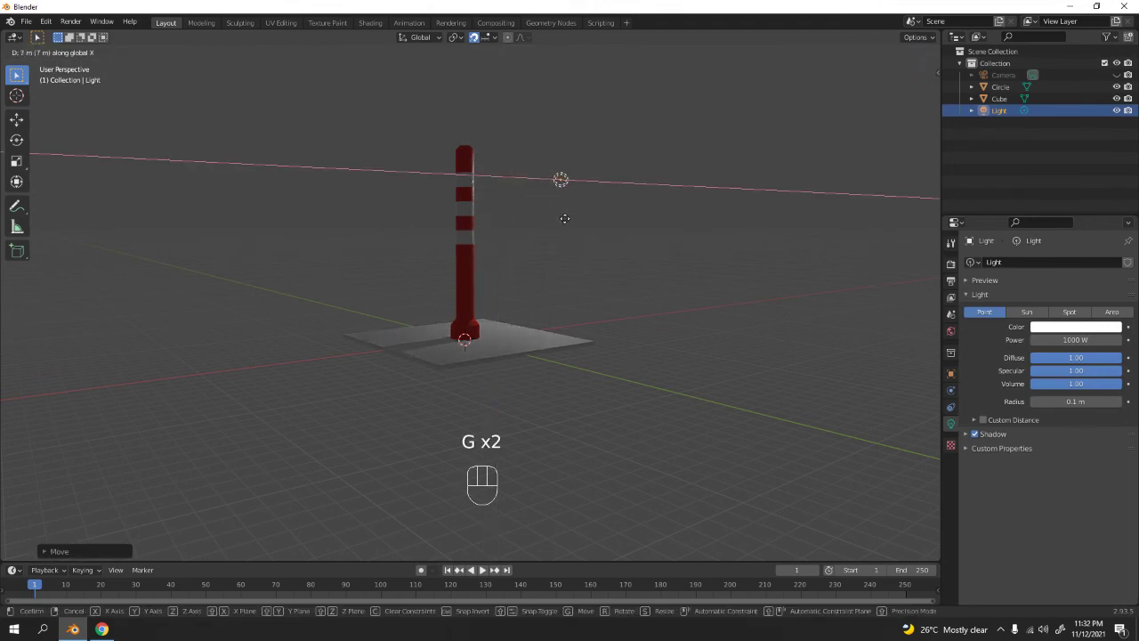
click(561, 185)
Move the light in top view to just outside the floor plate's corner, shifting it mainly along negative Y.
middle_drag(613, 202, 580, 189)
key(KP_7)
scroll(587, 223, up, 3)
key(g)
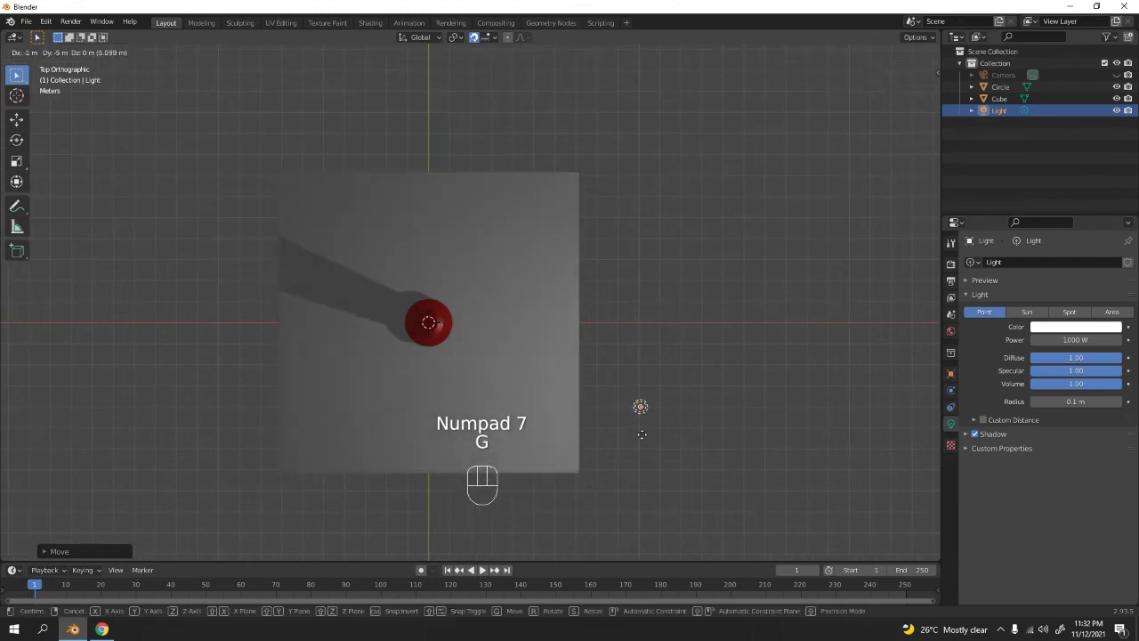
click(559, 319)
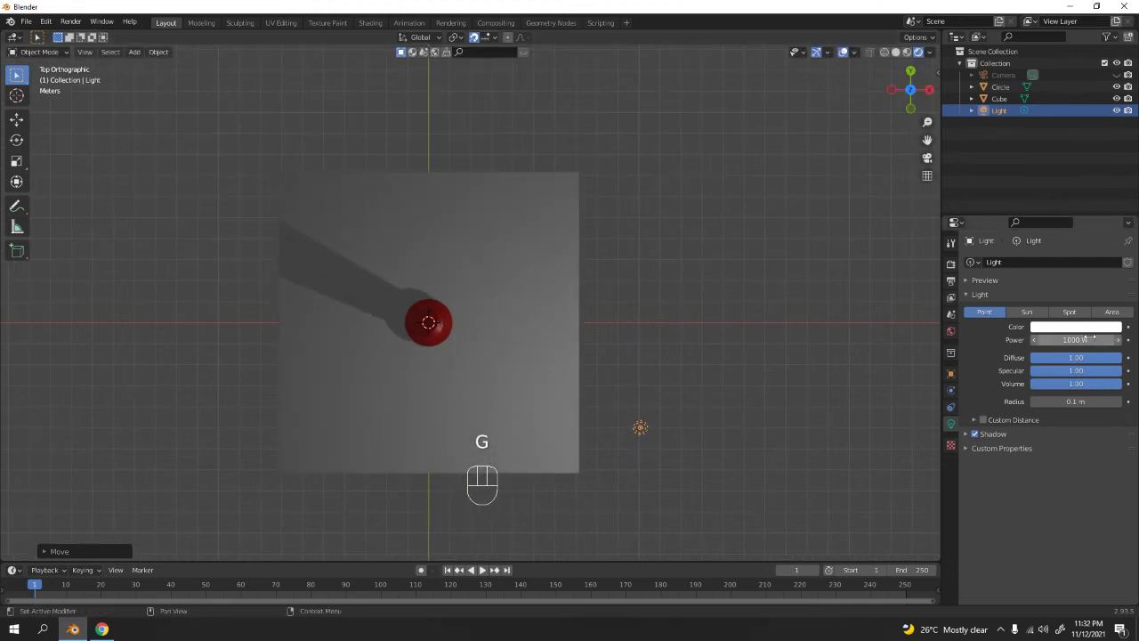
Set the point light's radius to 0.55 m, keeping its power at 1000 W.
click(1076, 339)
click(1065, 362)
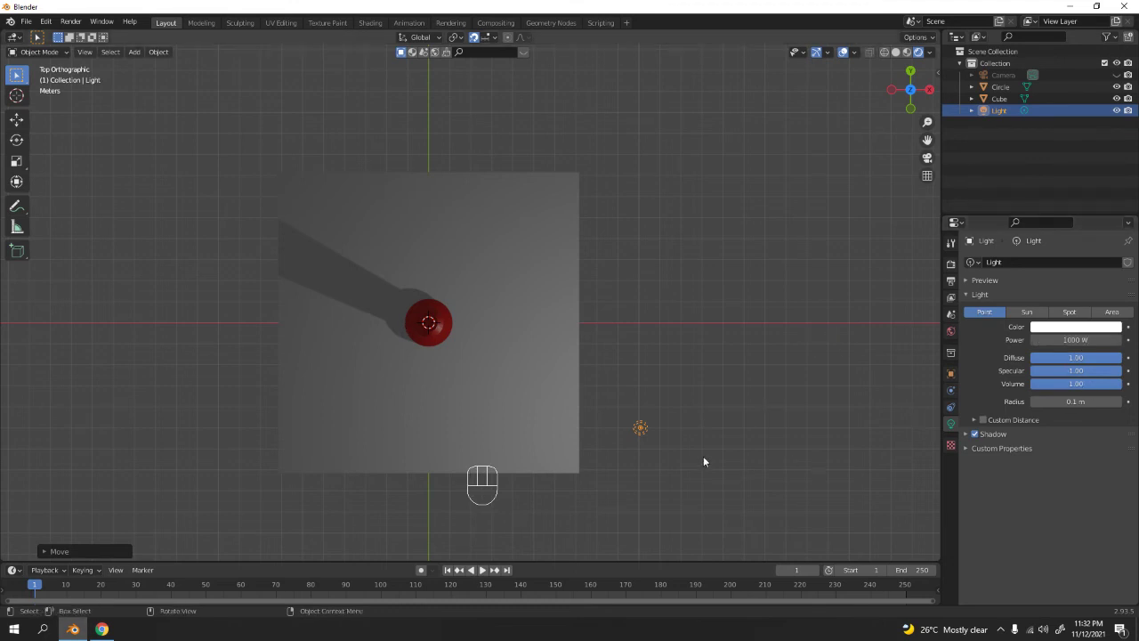
click(655, 426)
drag(1068, 401, 1118, 401)
Duplicate the point light three times in top view, placing the copies around the column near the floor plate's other three corners.
key(shift+d)
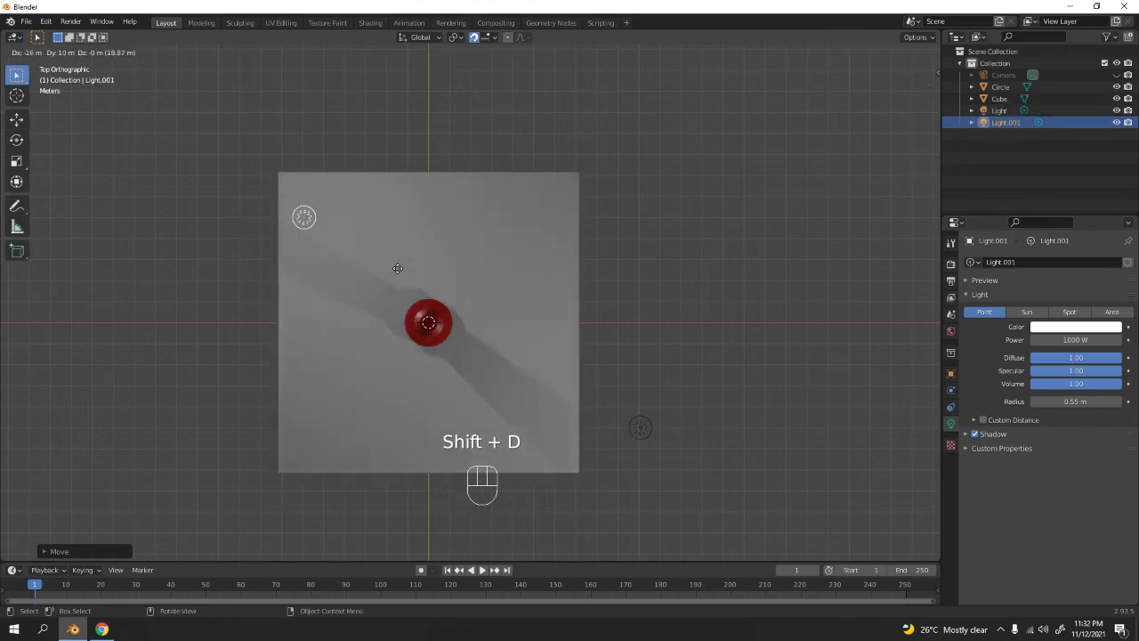
click(420, 258)
key(shift+d)
click(724, 241)
key(shift+d)
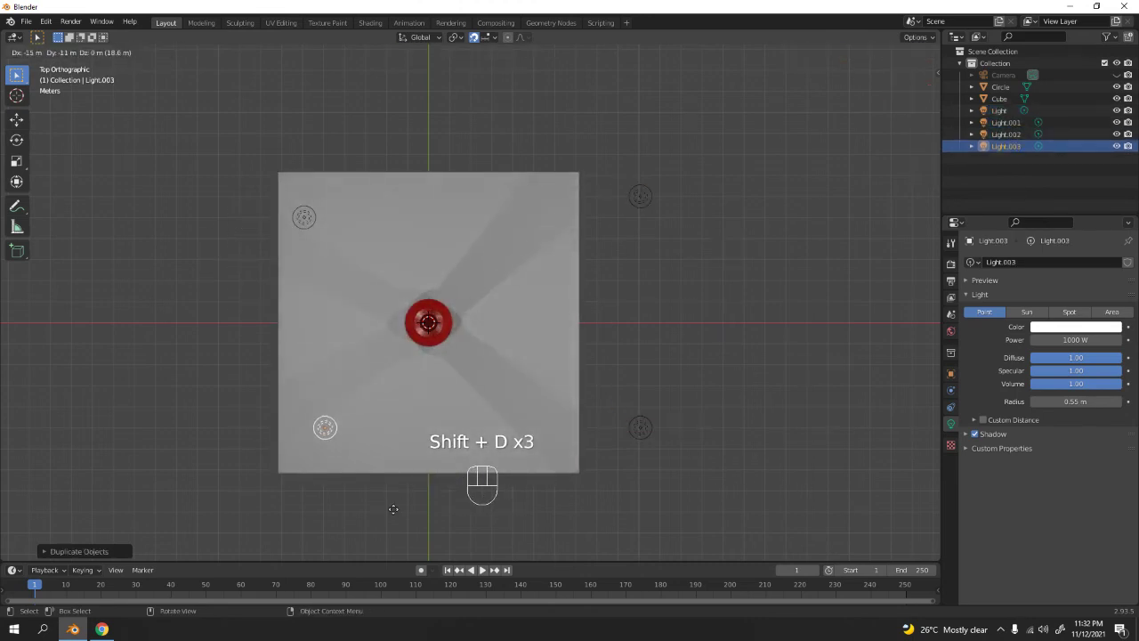
click(395, 500)
scroll(671, 381, down, 3)
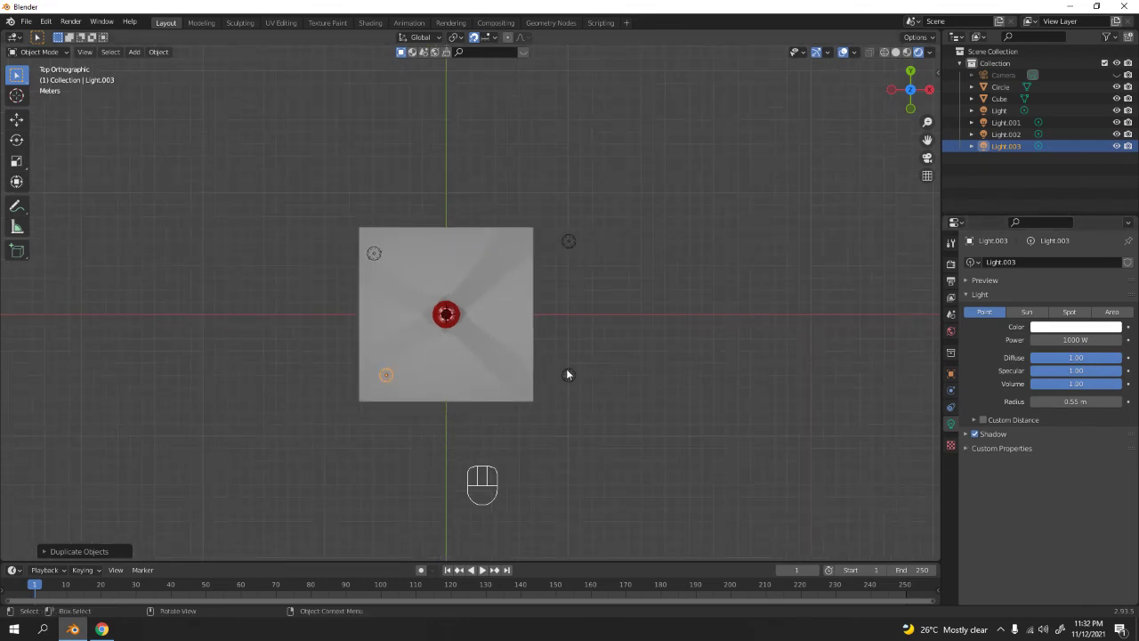
scroll(530, 370, up, 4)
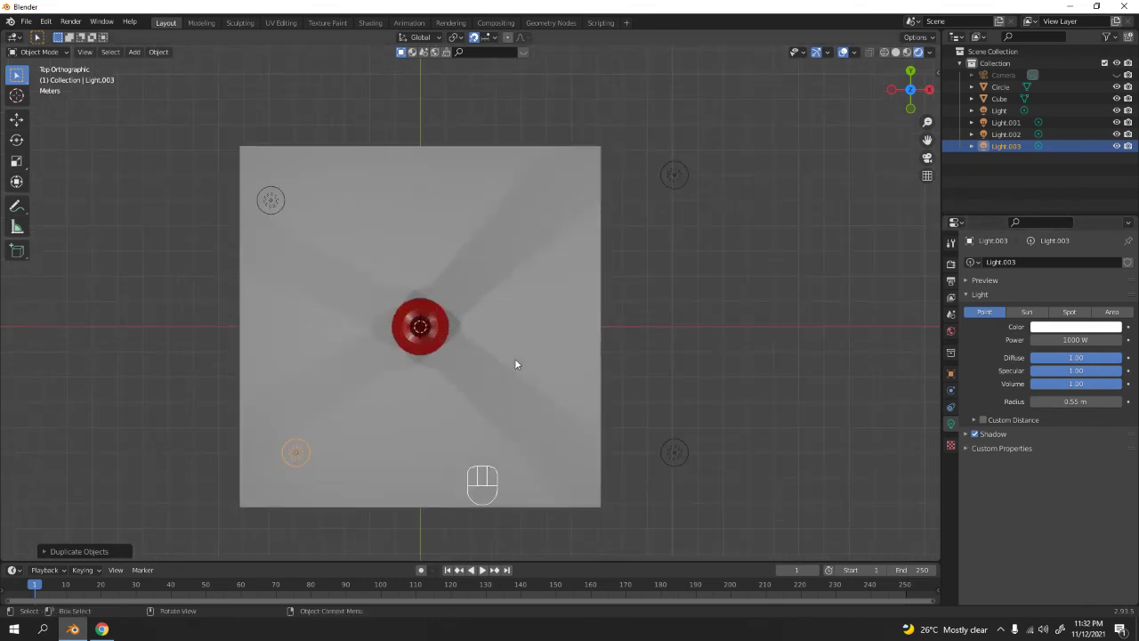
Turn off shadows for the original light and the two positive-Y copies, leaving the copy in the negative X, negative Y corner casting.
click(271, 201)
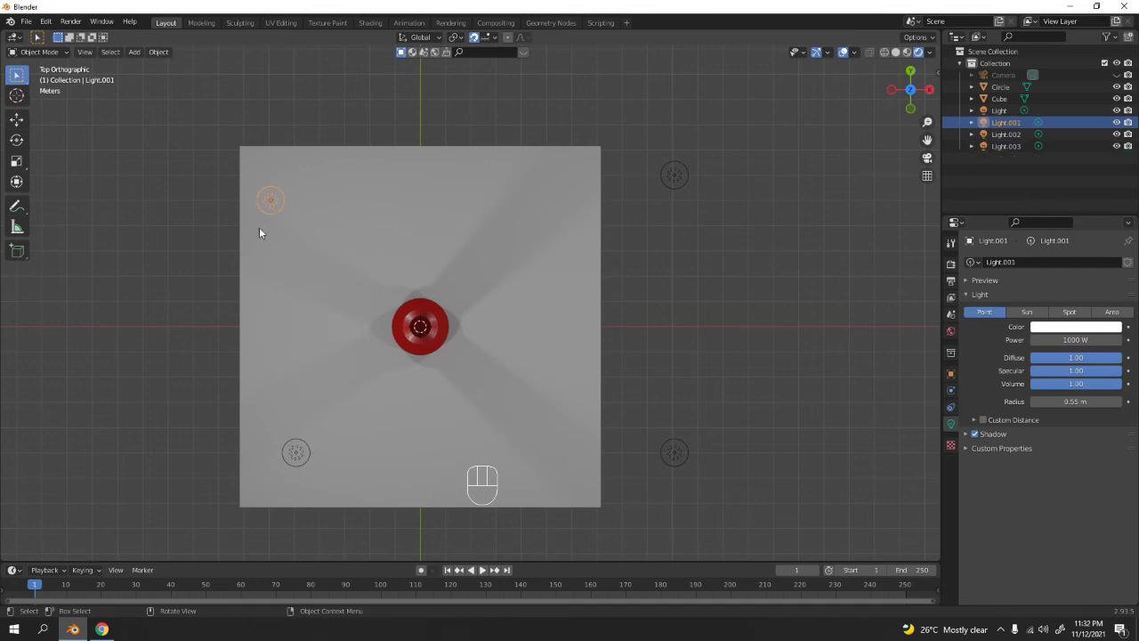
click(975, 433)
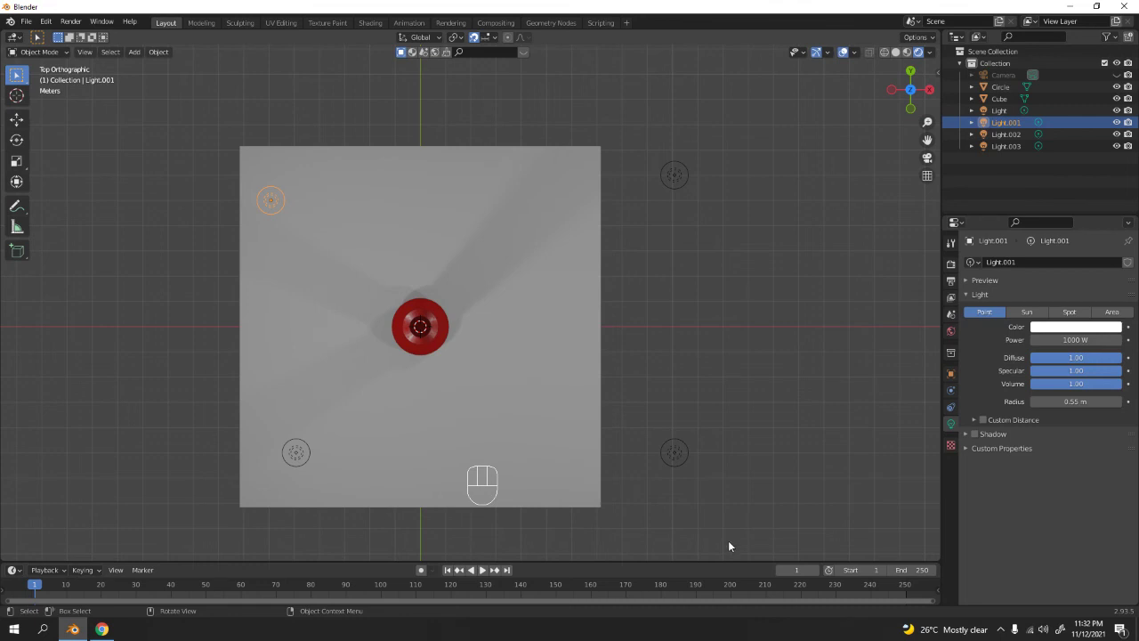
click(694, 168)
click(976, 434)
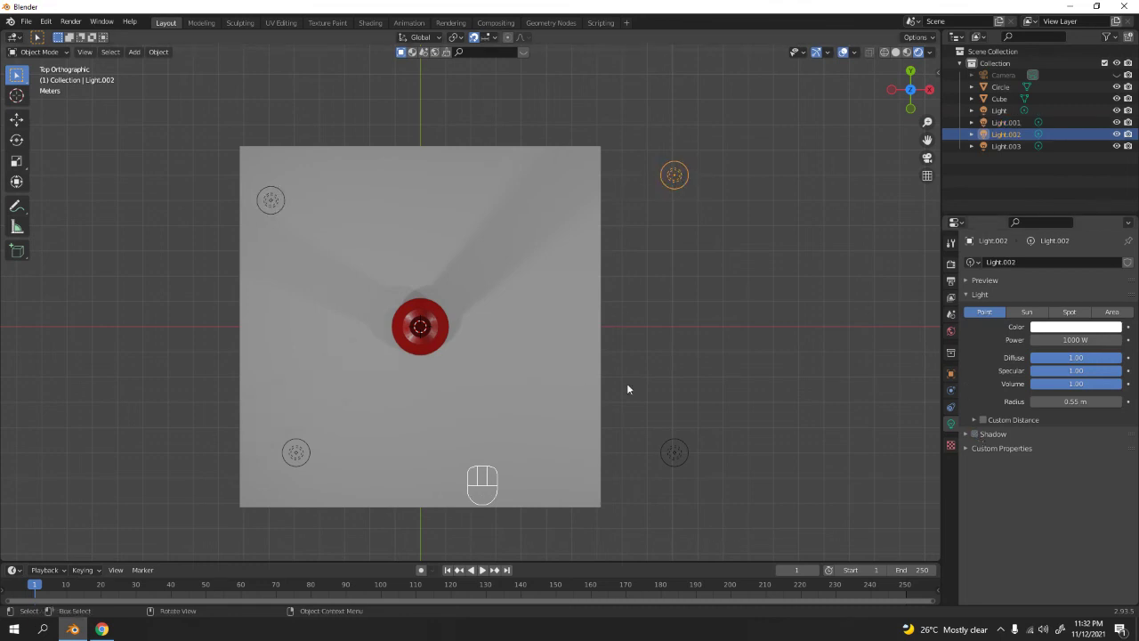
click(670, 455)
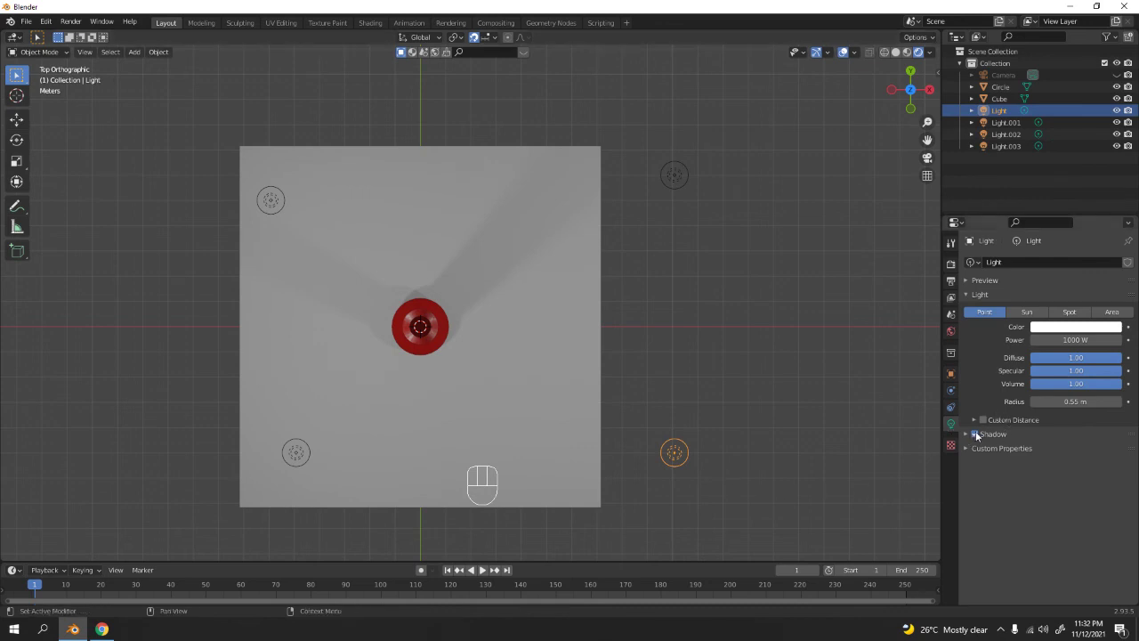
click(975, 433)
middle_drag(651, 424, 486, 207)
click(471, 136)
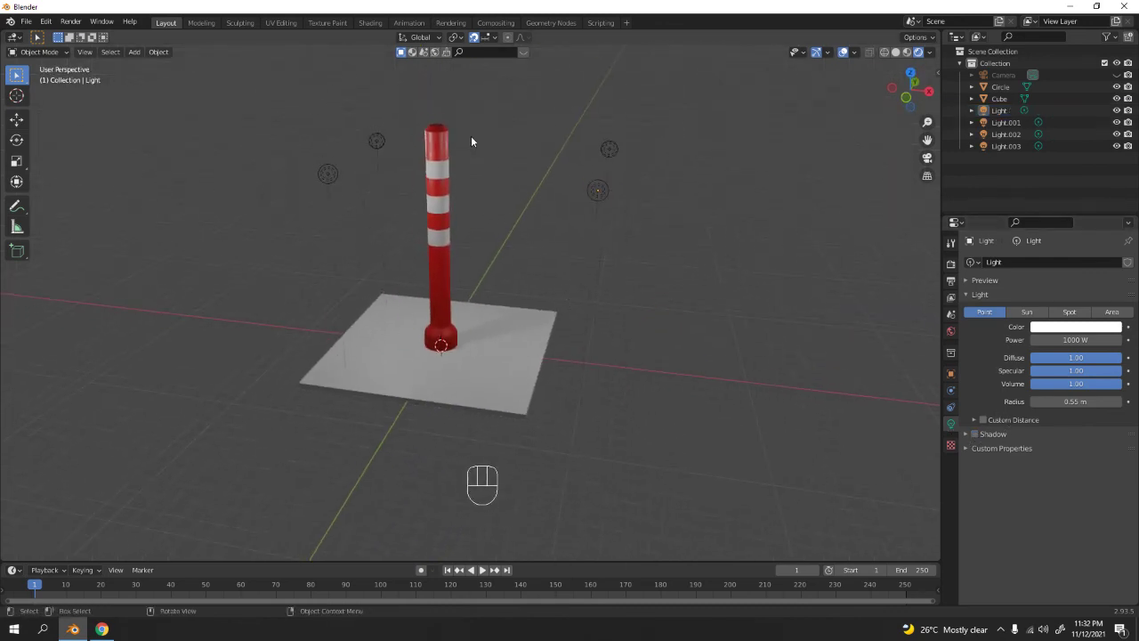
Set the scene's render engine to Cycles.
scroll(471, 138, up, 5)
shift+middle_drag(471, 141, 546, 208)
scroll(547, 209, down, 5)
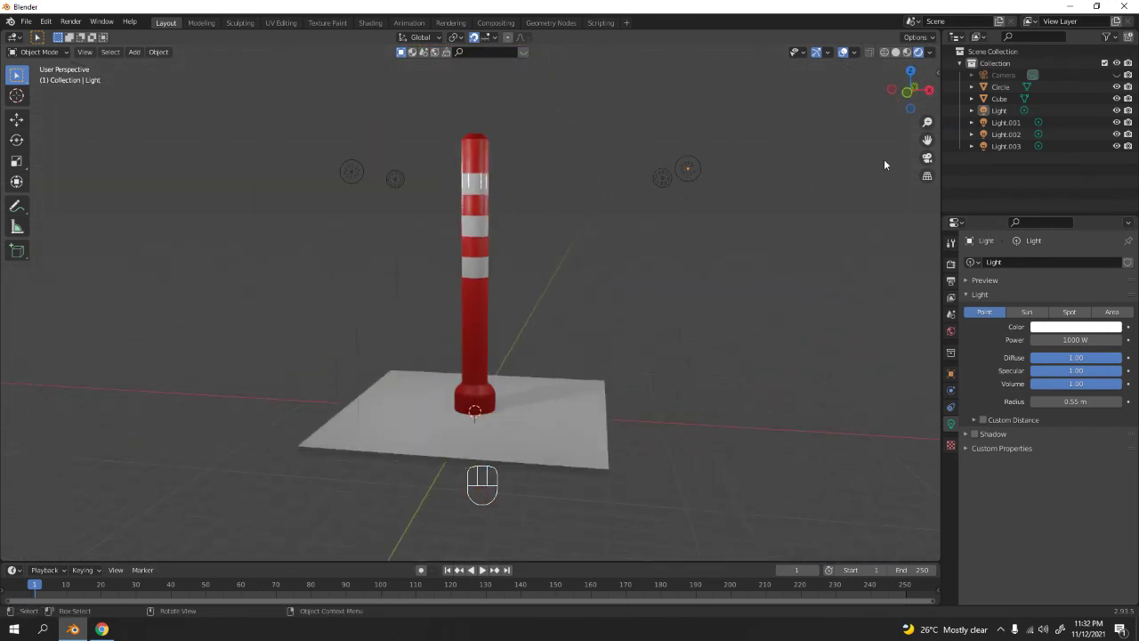
click(951, 265)
click(1068, 263)
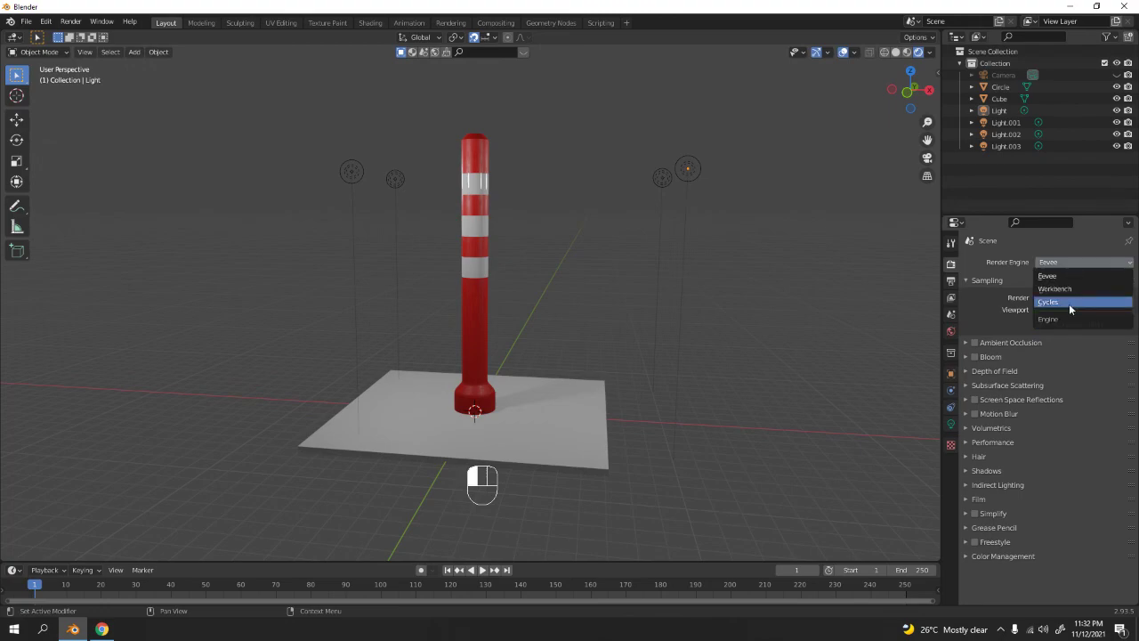
click(1069, 302)
Examine the Cycles-rendered column, its red and white bands and the floor plate's lighting from several angles and distances.
scroll(502, 235, up, 3)
shift+middle_drag(502, 237, 497, 303)
middle_drag(496, 303, 503, 355)
scroll(651, 349, down, 5)
scroll(506, 361, up, 4)
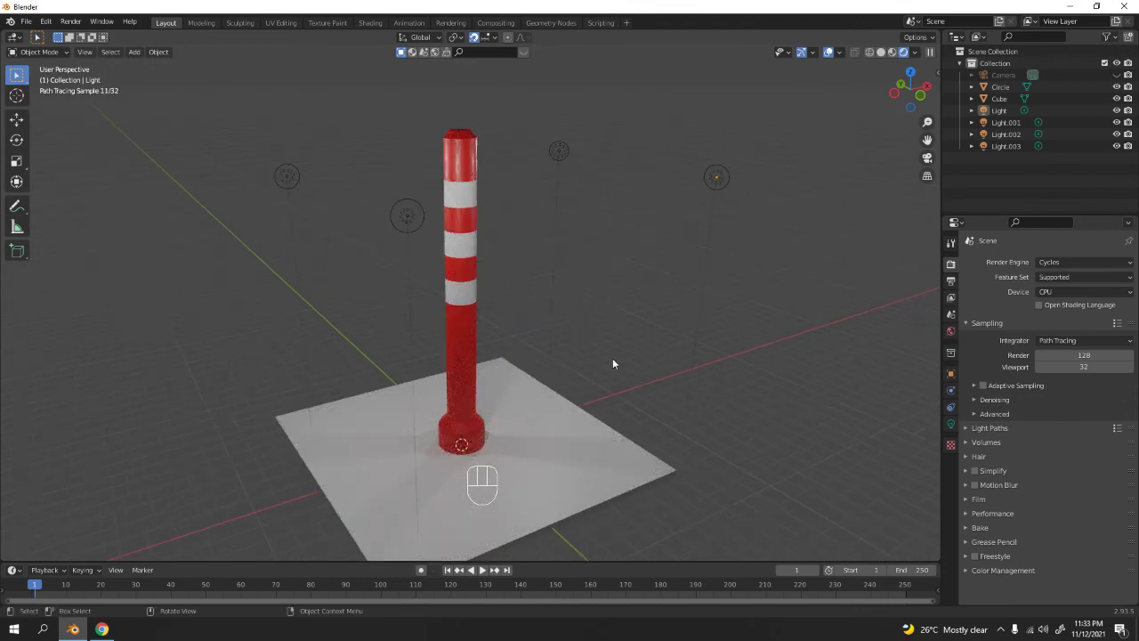
middle_drag(612, 358, 545, 346)
scroll(479, 185, up, 2)
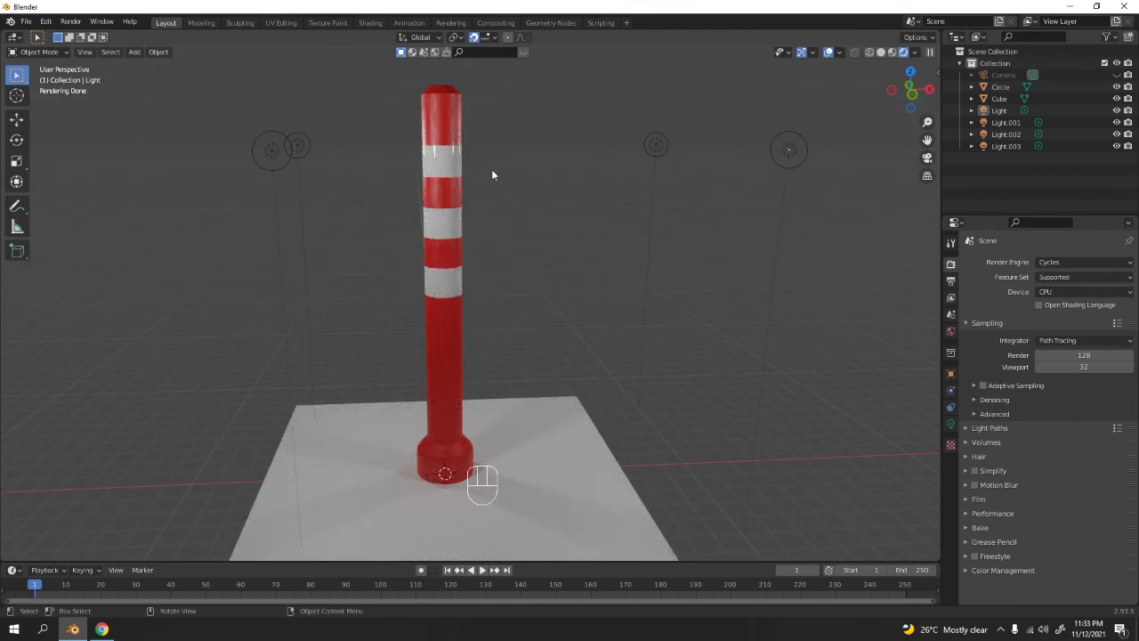
scroll(515, 289, down, 4)
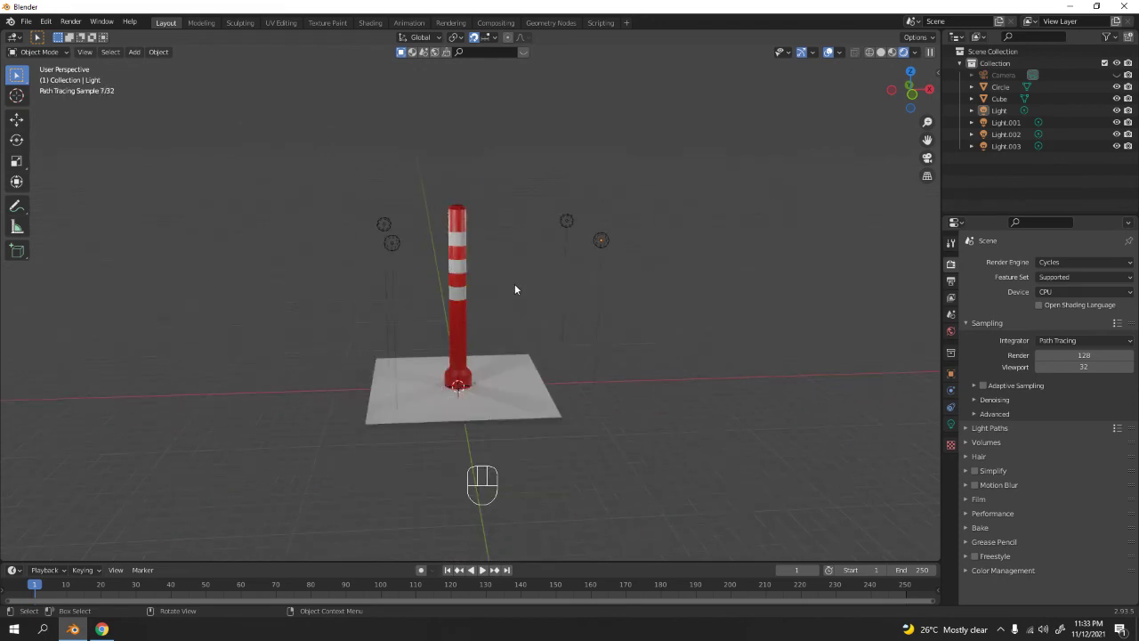
middle_drag(532, 308, 487, 318)
scroll(488, 318, up, 4)
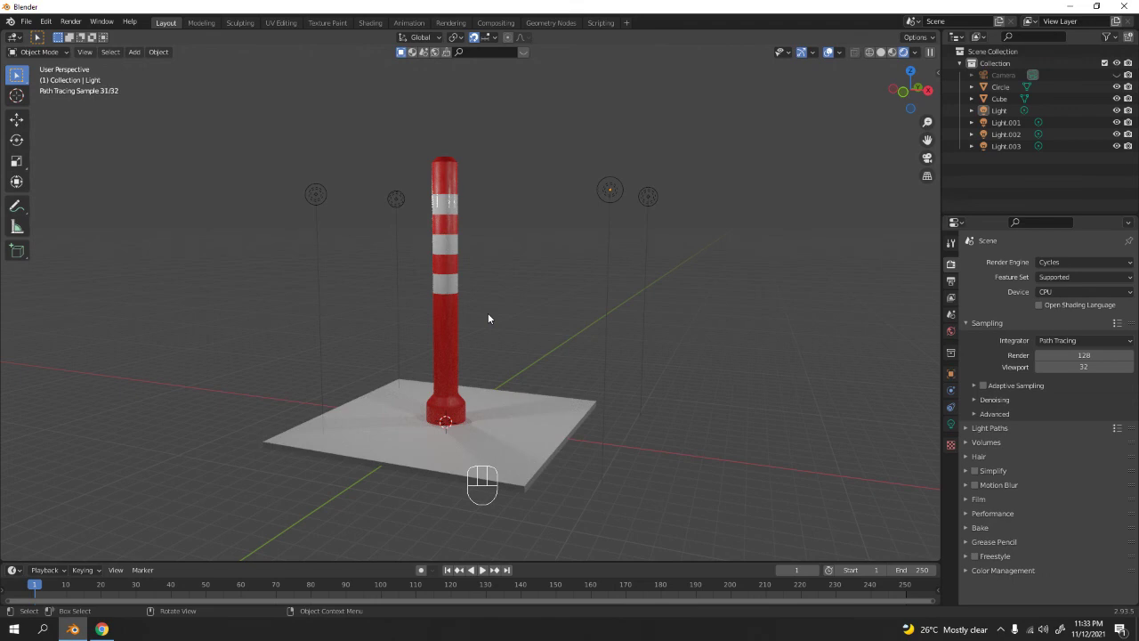